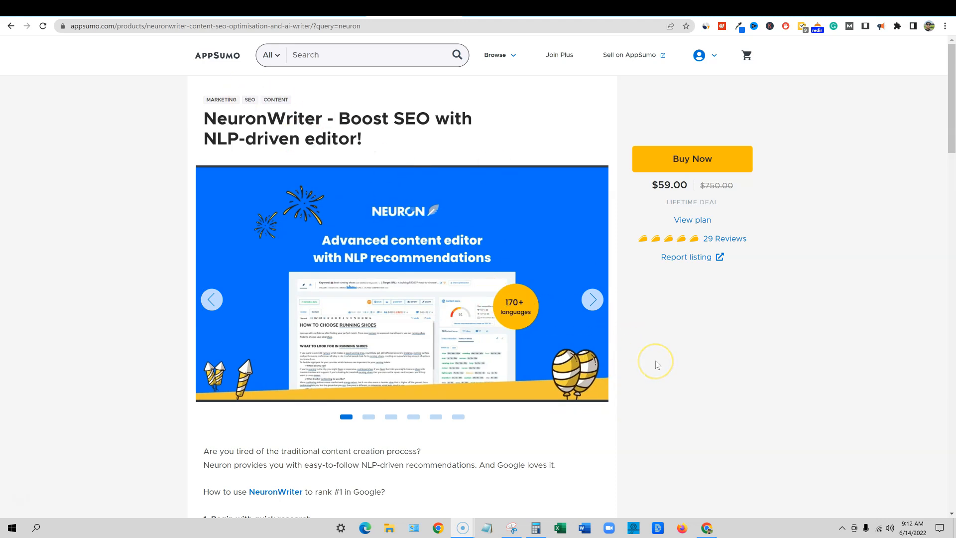
Look over the NeuronWriter deal page, from the product overview through the plans to the reviews section, and return to its beginning.
scroll(655, 363, down, 20)
scroll(497, 325, up, 15)
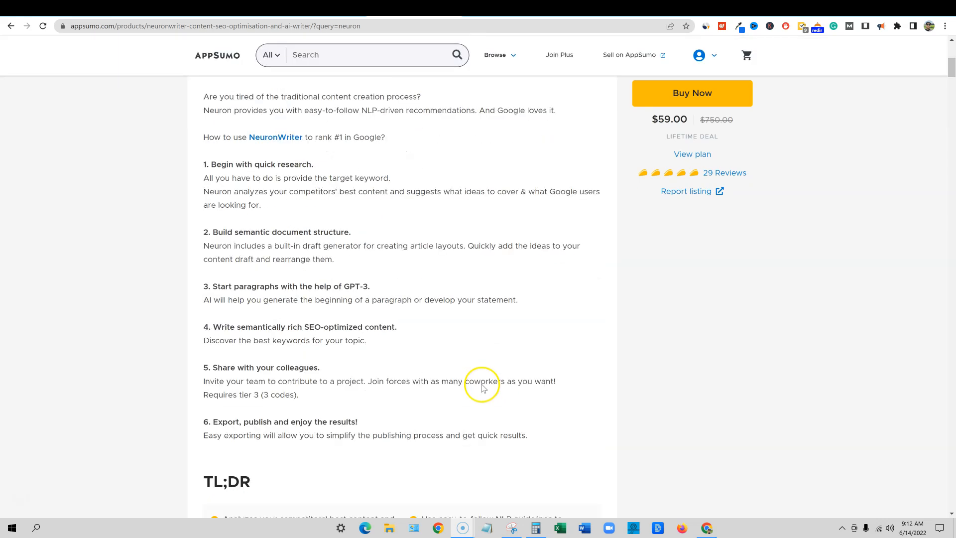
scroll(482, 387, up, 7)
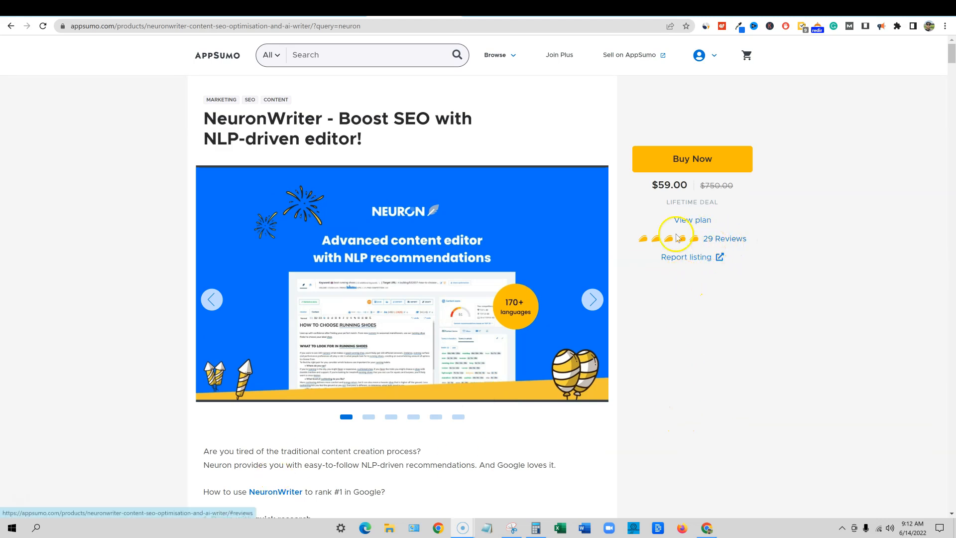
scroll(553, 438, down, 20)
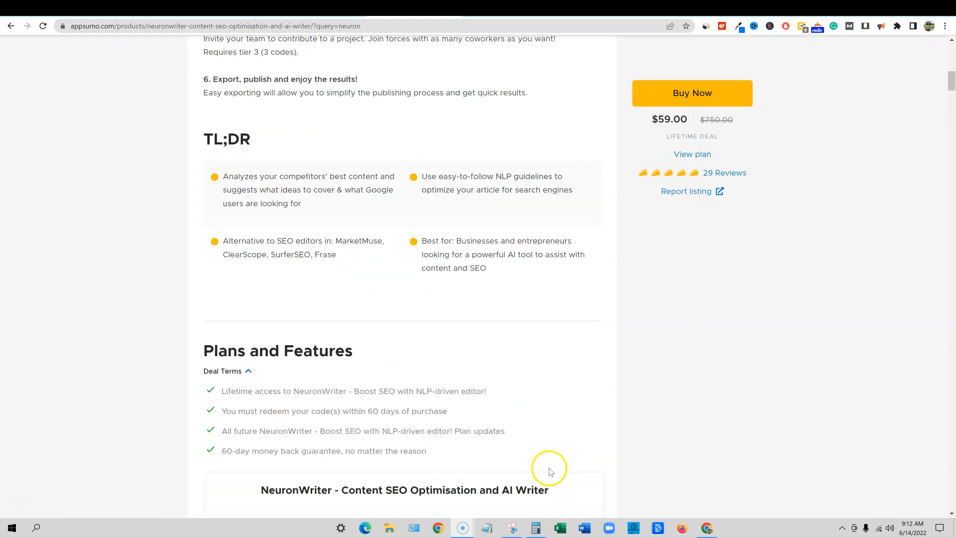
scroll(540, 456, up, 2)
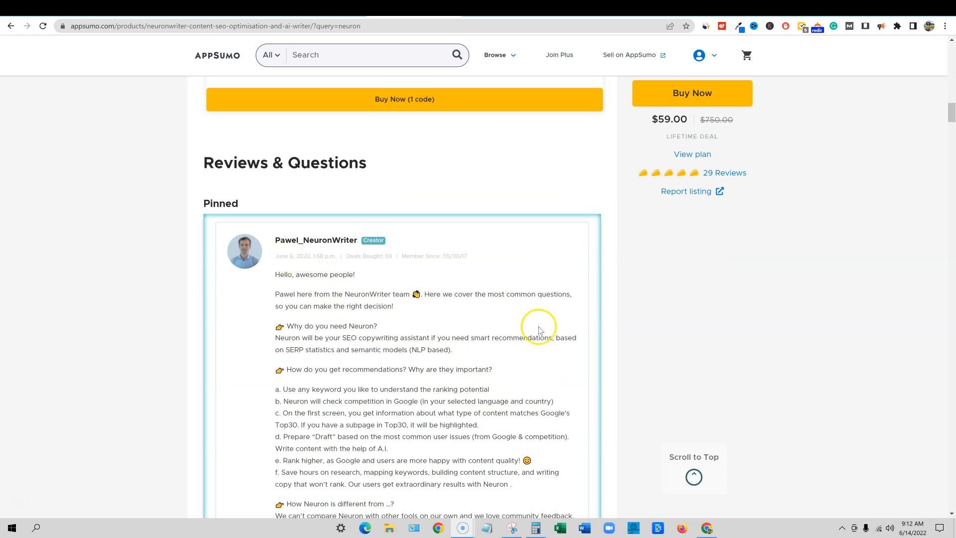
scroll(538, 324, up, 10)
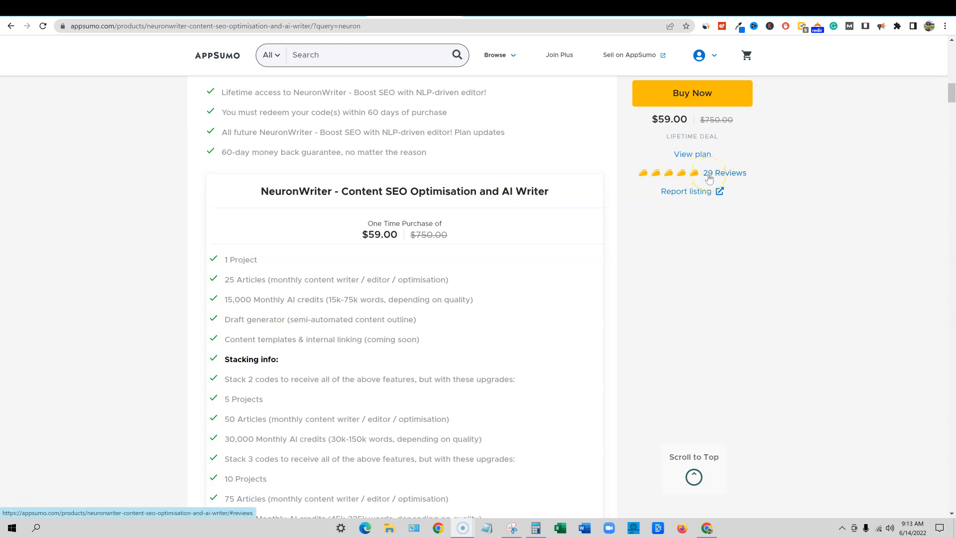
scroll(665, 349, up, 13)
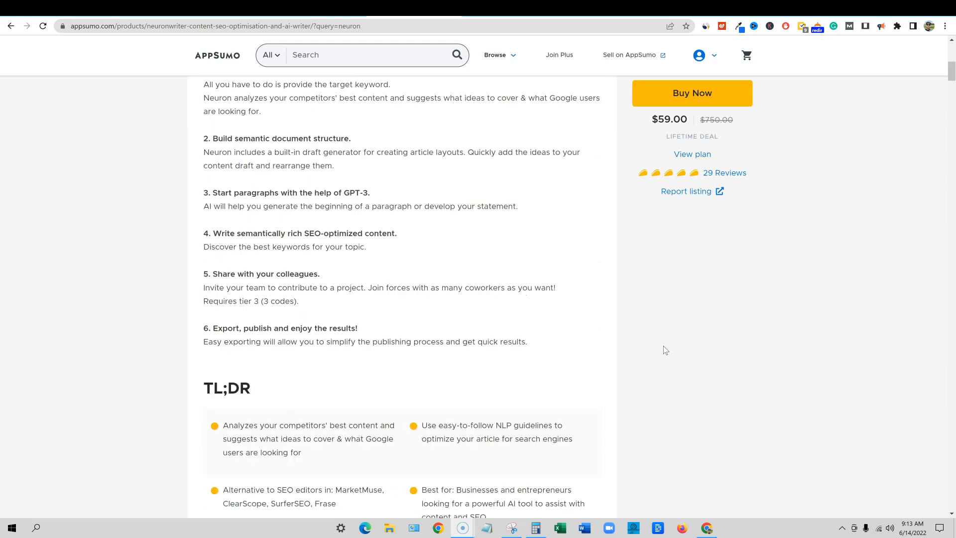
scroll(665, 349, up, 3)
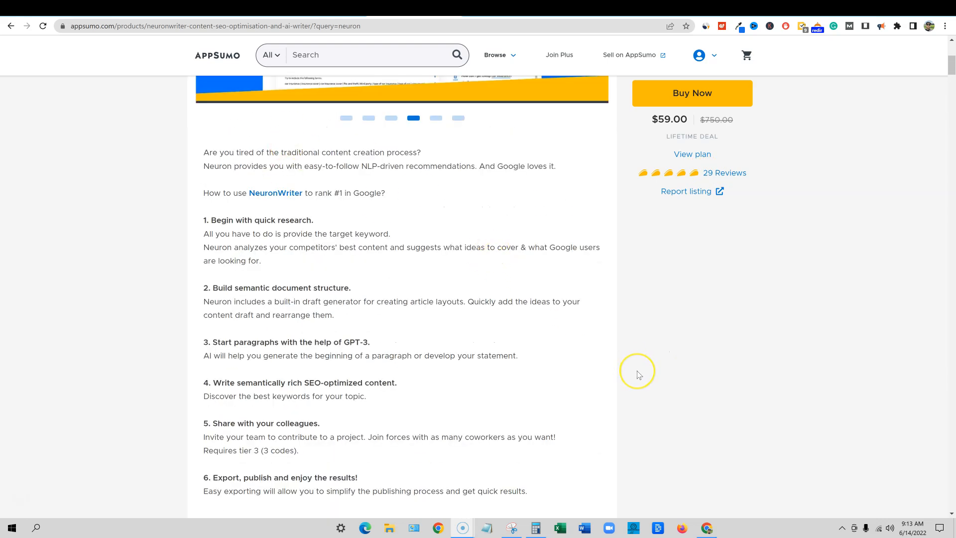
scroll(583, 323, up, 5)
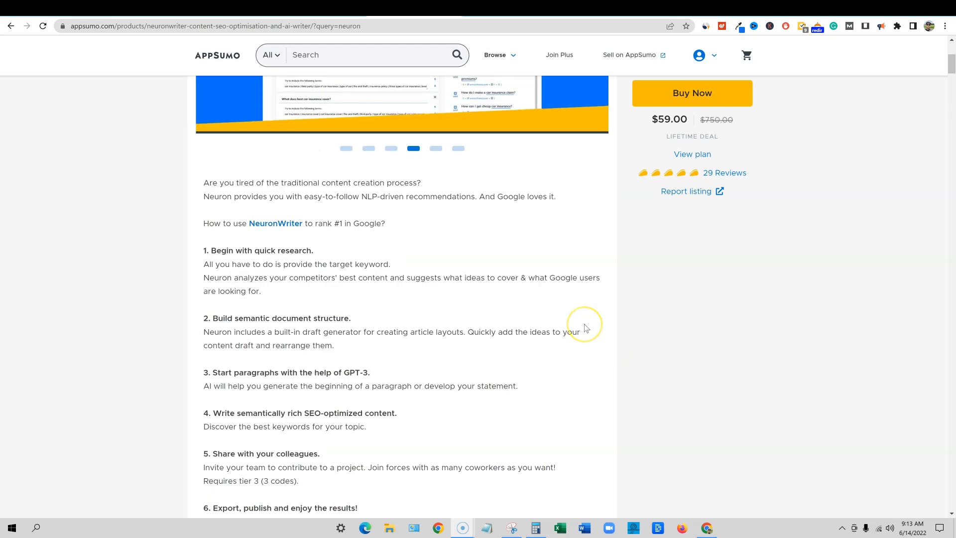
scroll(585, 327, up, 1)
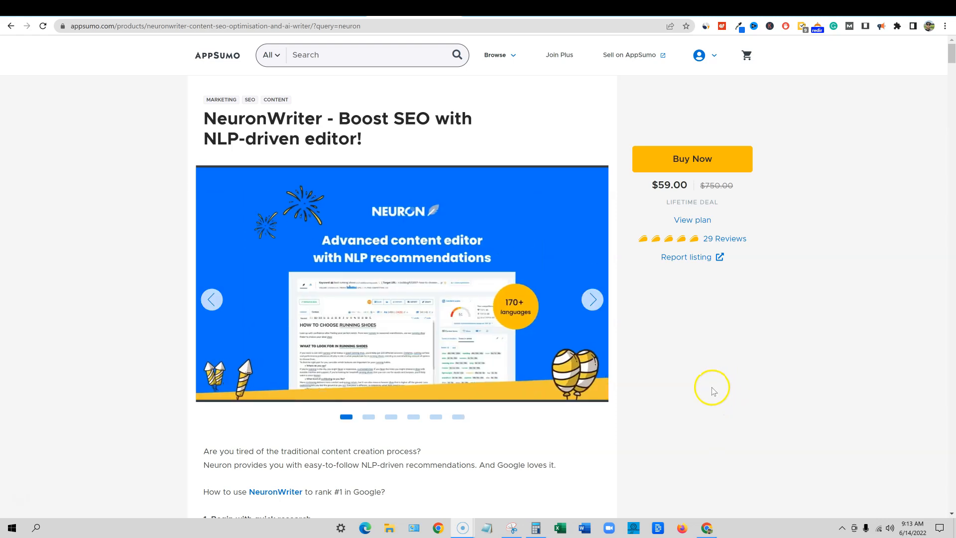
Read the six-step NeuronWriter workflow and the TL;DR, highlighting the point about NLP guidelines for optimizing articles.
scroll(697, 388, down, 4)
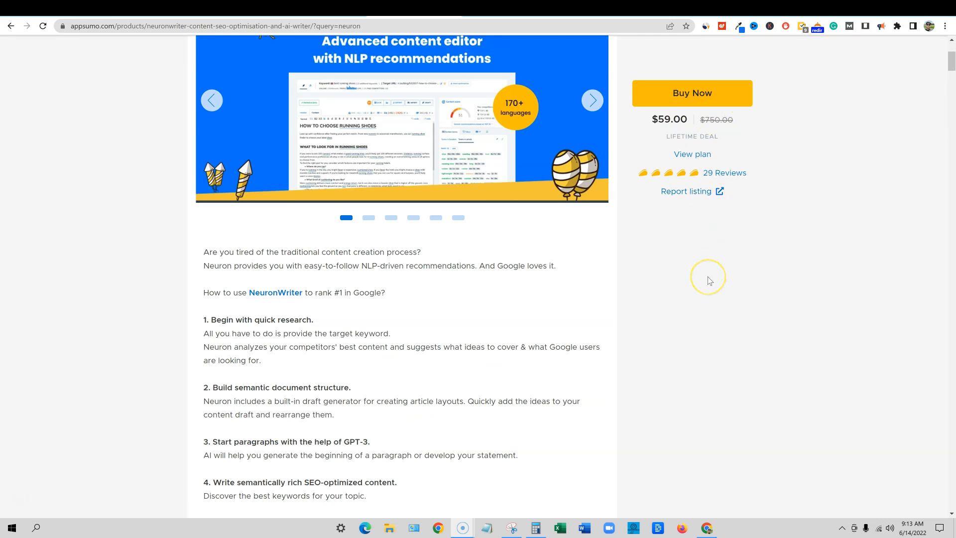
scroll(709, 280, down, 5)
scroll(710, 280, down, 1)
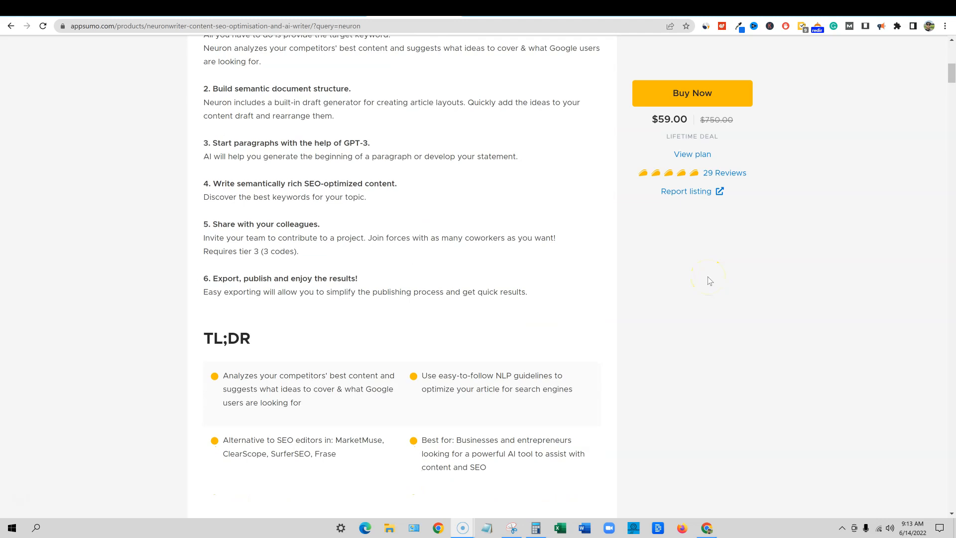
scroll(709, 278, down, 1)
scroll(706, 275, up, 4)
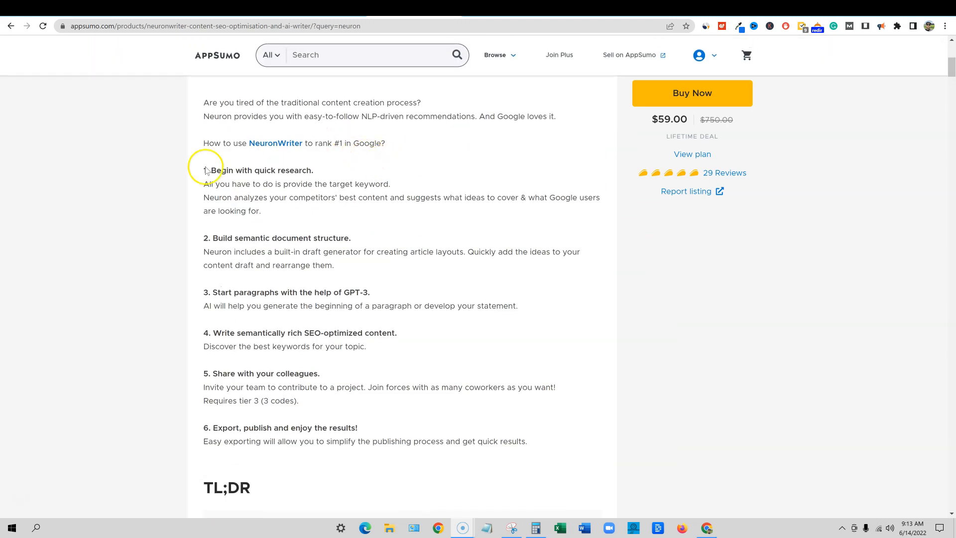
scroll(196, 164, up, 1)
scroll(333, 289, down, 2)
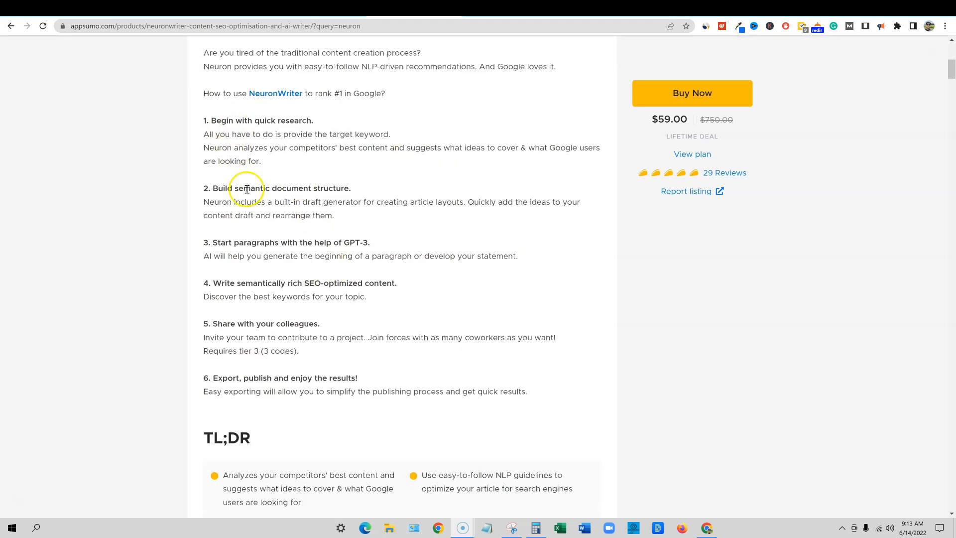
scroll(380, 431, down, 1)
scroll(381, 431, down, 5)
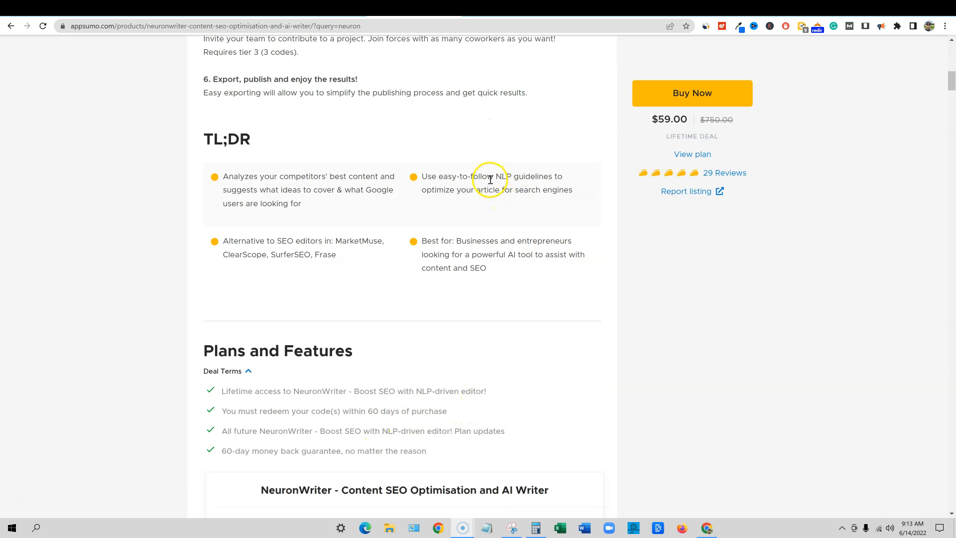
drag(487, 177, 562, 188)
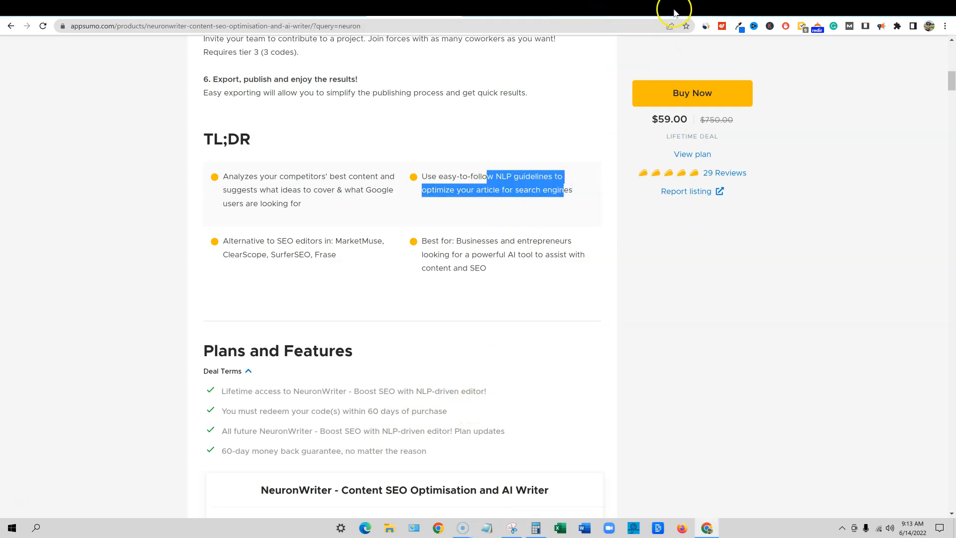
Switch to the Google Research page on Natural Language Processing and highlight the paragraph about the semantic side.
click(691, 10)
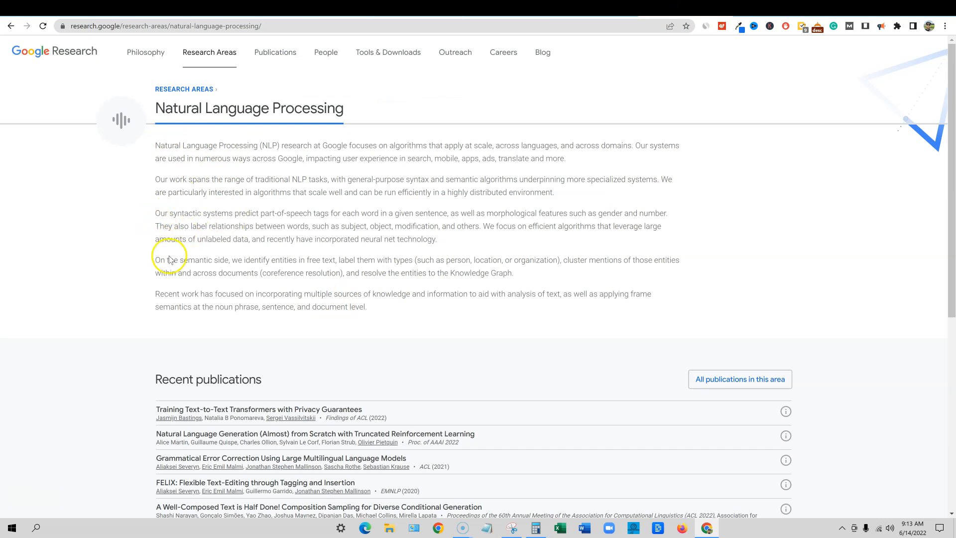
drag(159, 259, 529, 275)
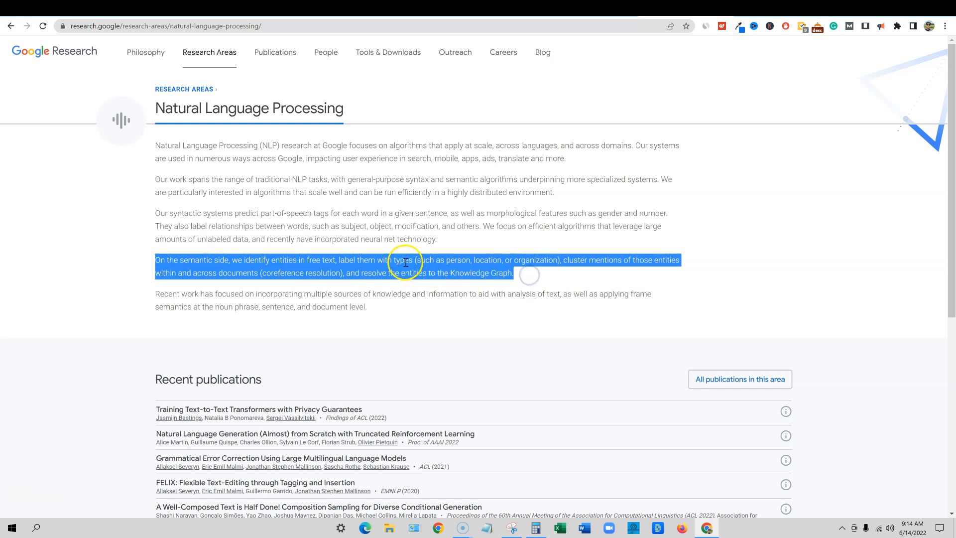
drag(404, 262, 632, 172)
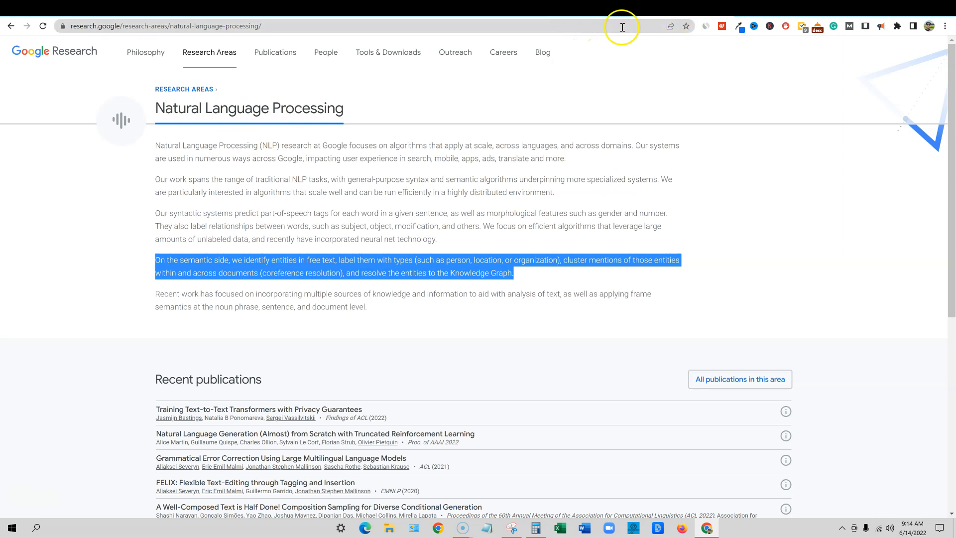
Return to the NeuronWriter deal page and review the listed alternative SEO editors: MarketMuse, ClearScope, SurferSEO and Frase.
click(409, 8)
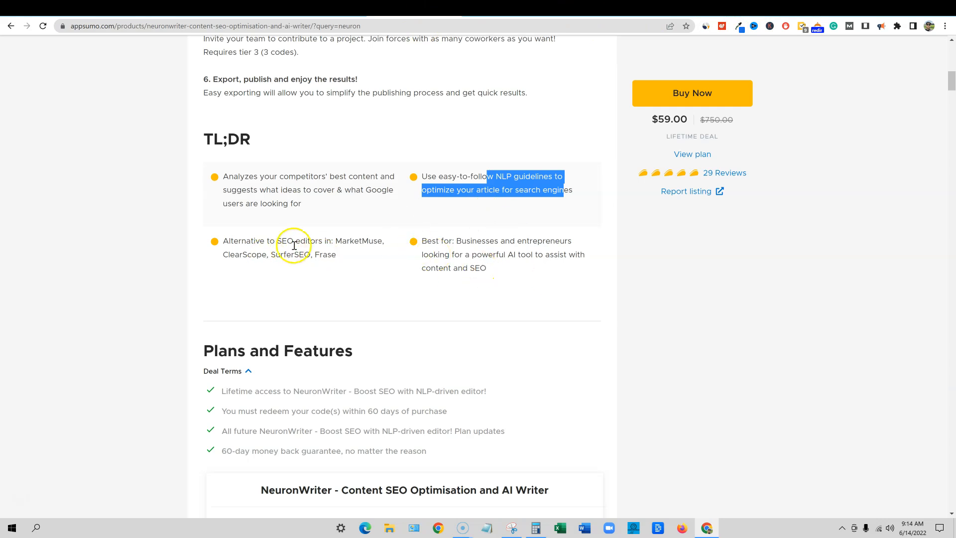
double_click(341, 241)
drag(280, 254, 349, 256)
click(239, 254)
drag(251, 241, 260, 241)
Examine the single-code plan's features, highlighting the monthly AI credits and the monthly articles allowance.
scroll(488, 295, down, 6)
scroll(487, 295, down, 3)
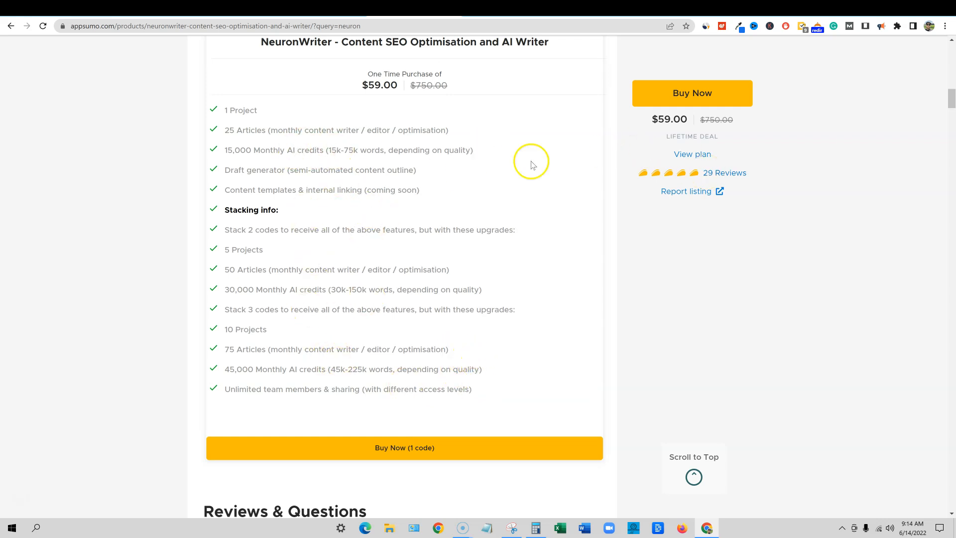
drag(222, 151, 468, 151)
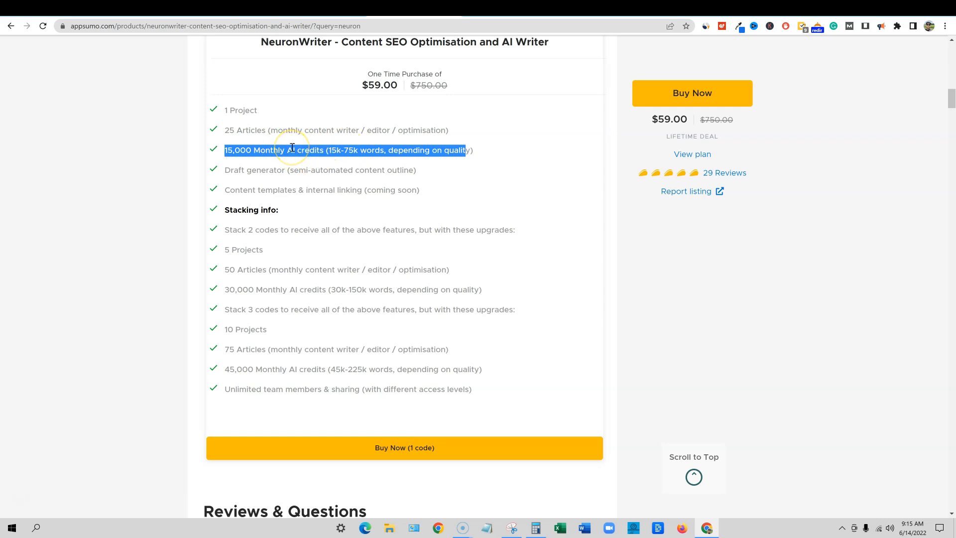
click(227, 135)
drag(224, 130, 410, 128)
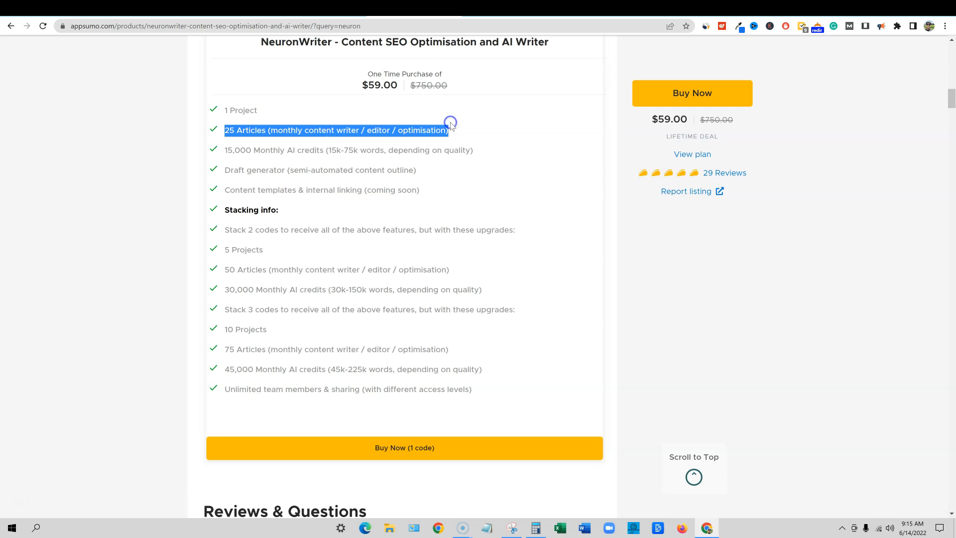
click(231, 130)
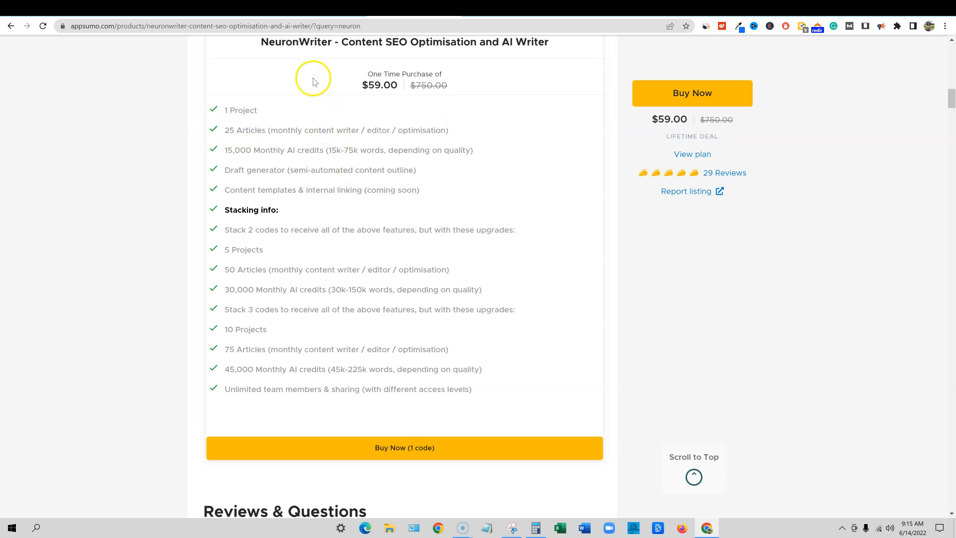
drag(225, 130, 437, 136)
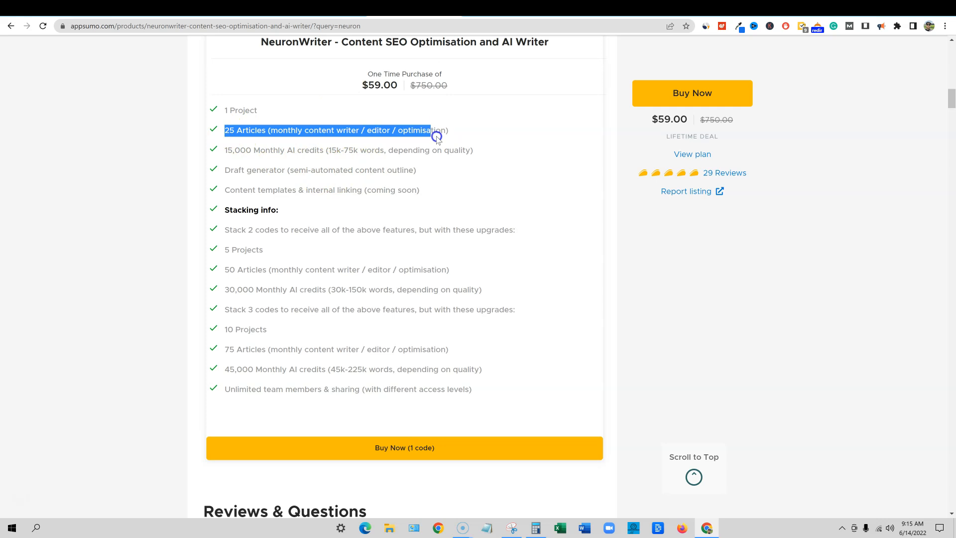
click(254, 130)
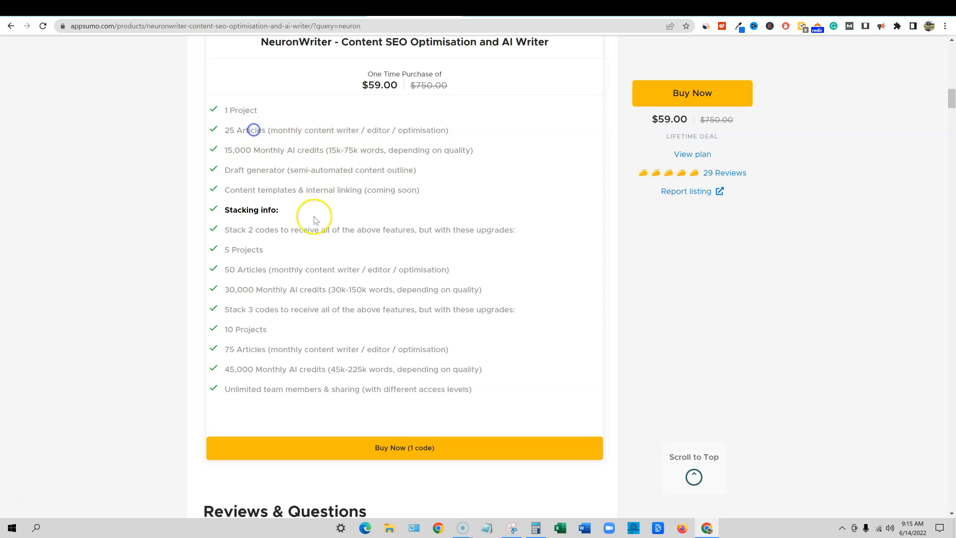
Examine the upgrades for stacking 2 codes, highlighting the projects, articles and monthly AI credits lines.
scroll(314, 220, down, 1)
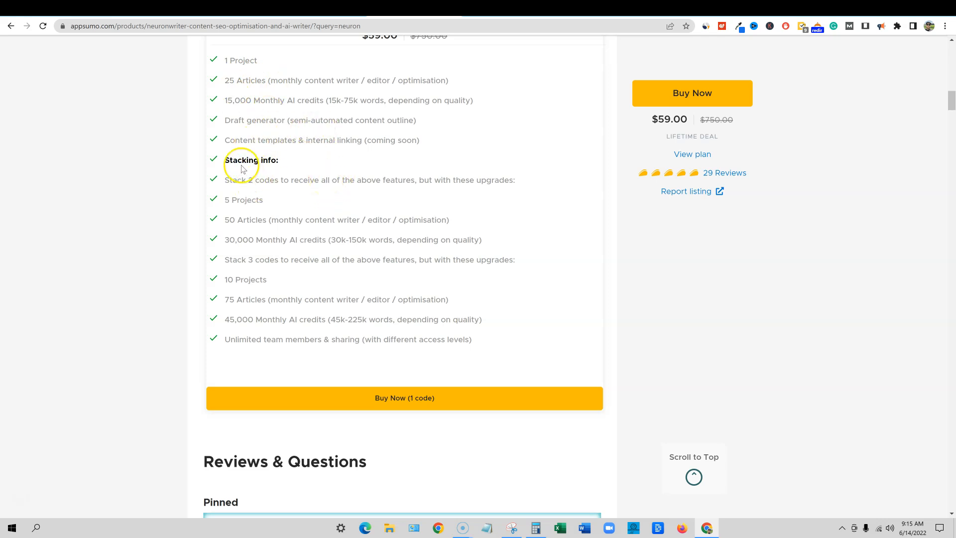
drag(229, 179, 401, 215)
drag(250, 209, 221, 208)
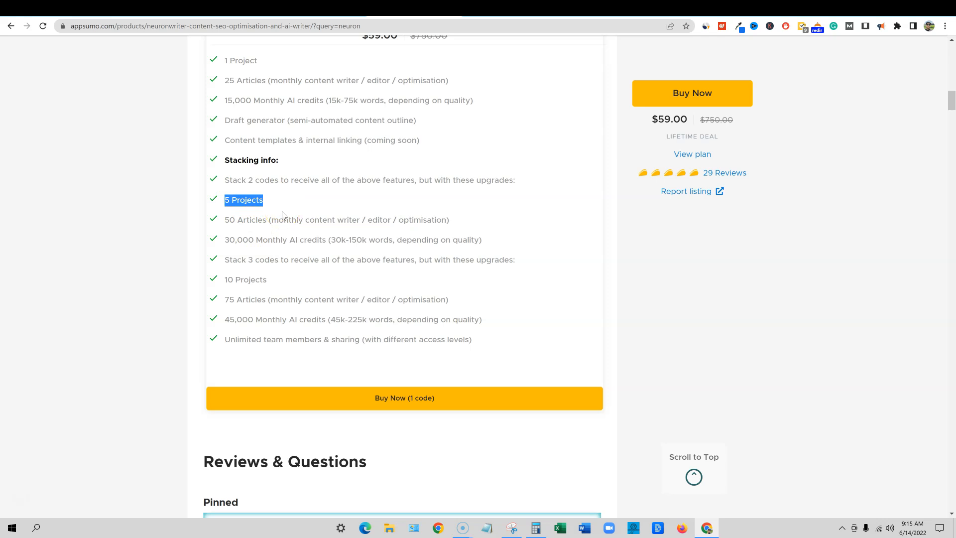
click(245, 202)
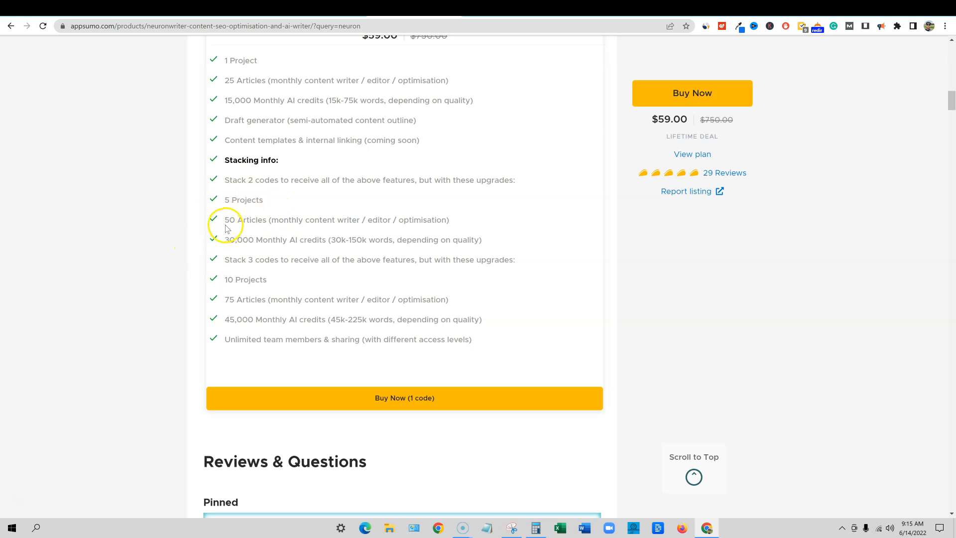
drag(226, 220, 483, 251)
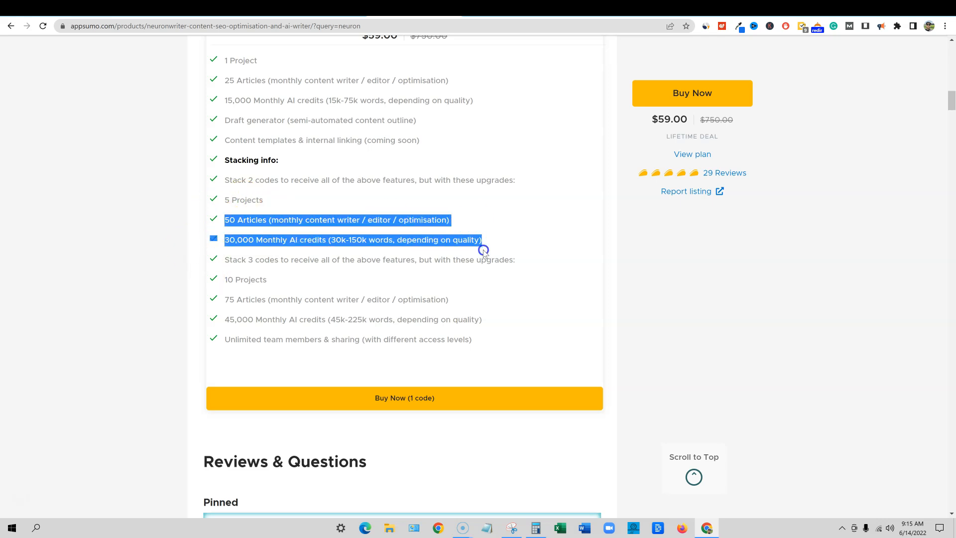
click(453, 192)
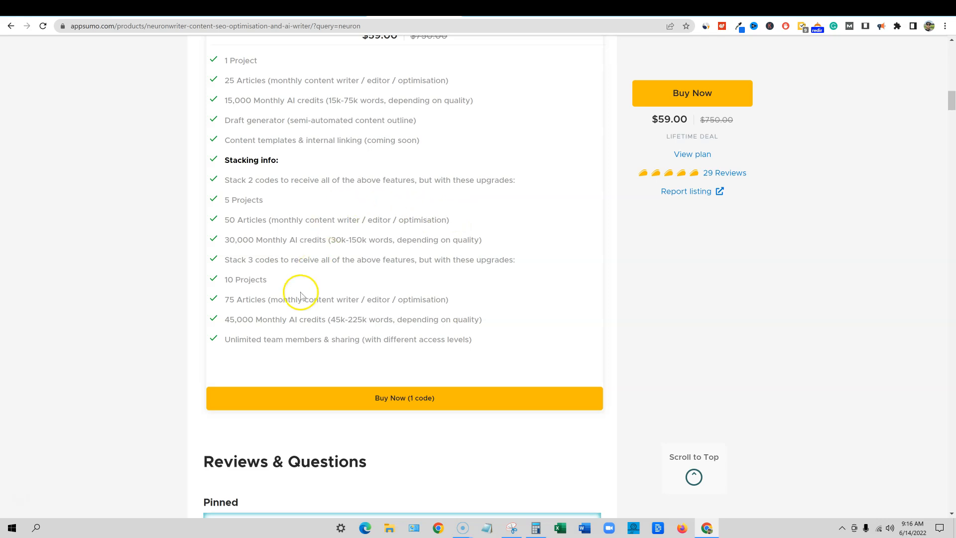
Examine the upgrades for stacking 3 codes, highlighting the whole list and the monthly AI credits with their word range.
drag(227, 262, 542, 337)
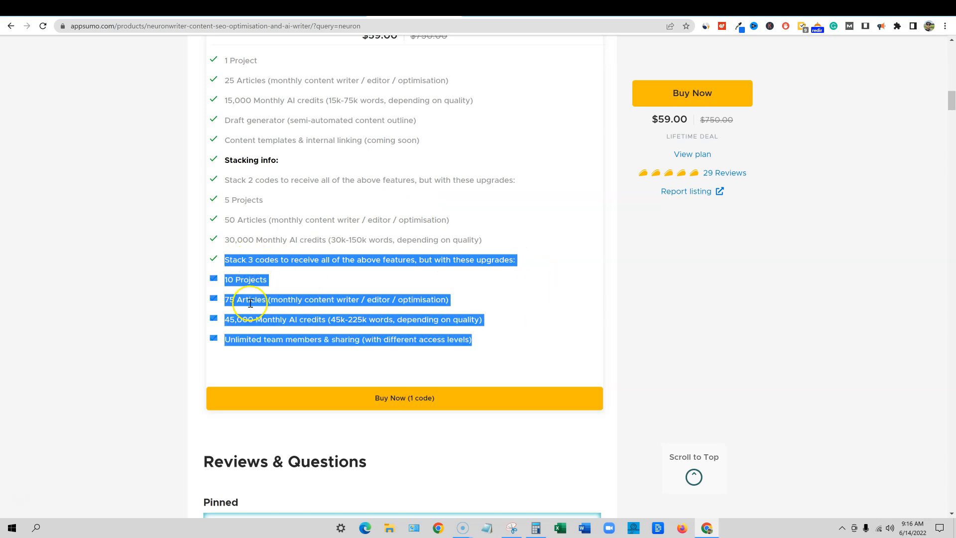
drag(450, 303, 527, 318)
click(235, 301)
click(287, 299)
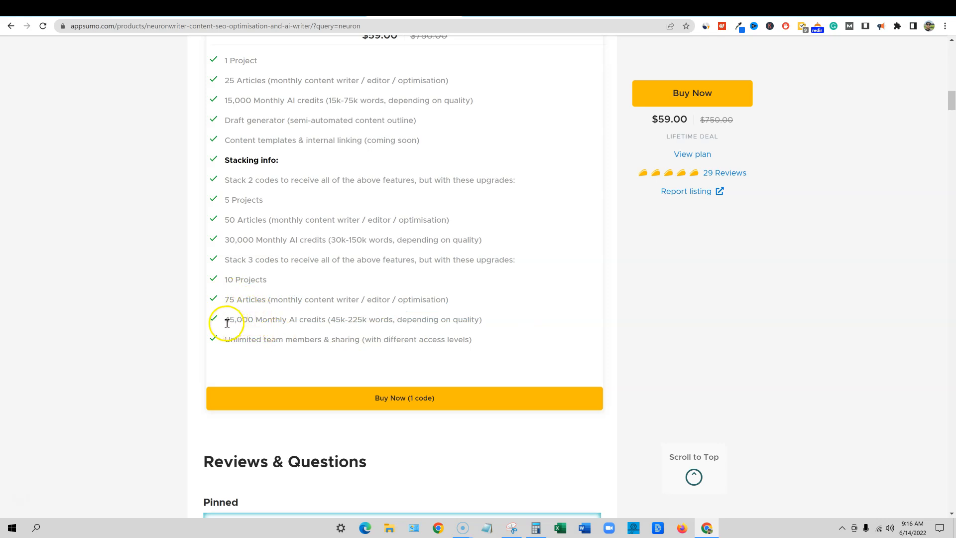
drag(241, 321, 289, 321)
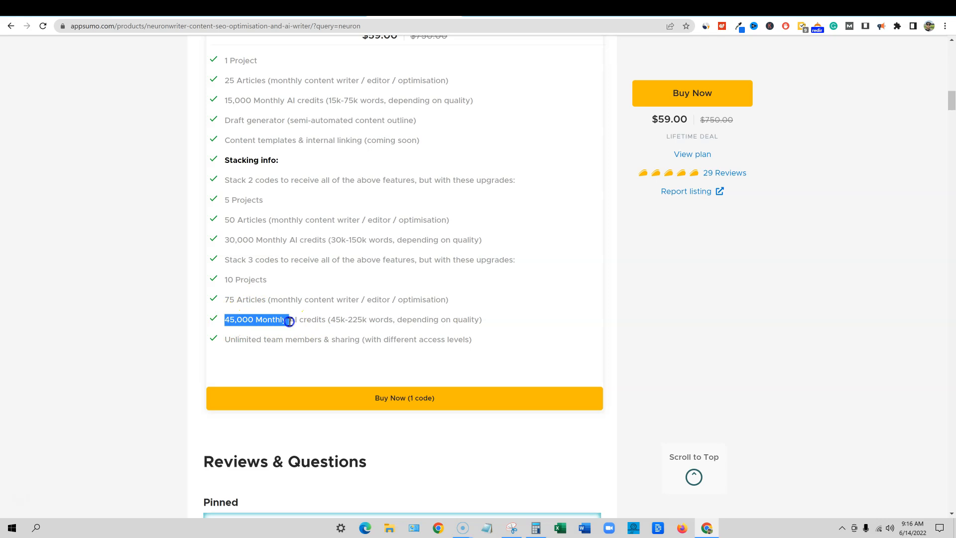
click(333, 320)
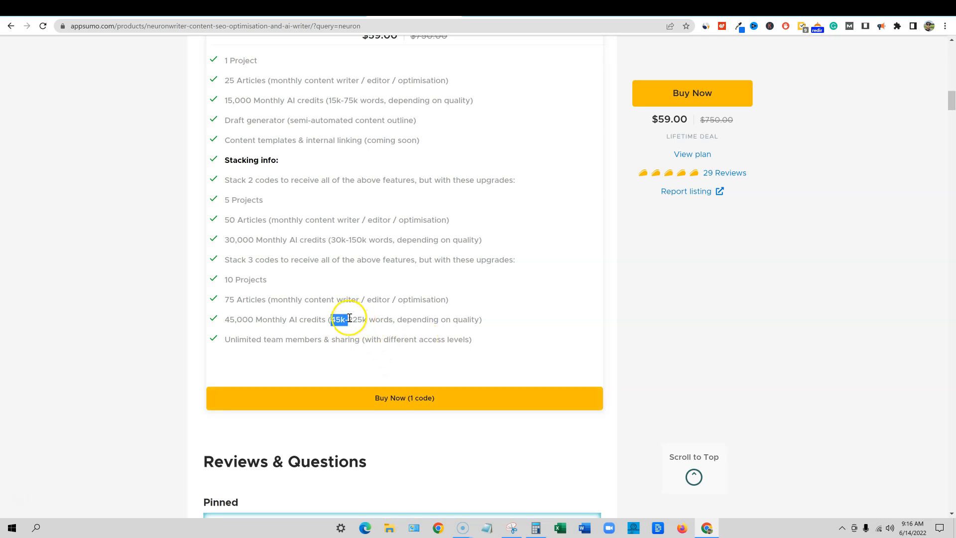
click(387, 321)
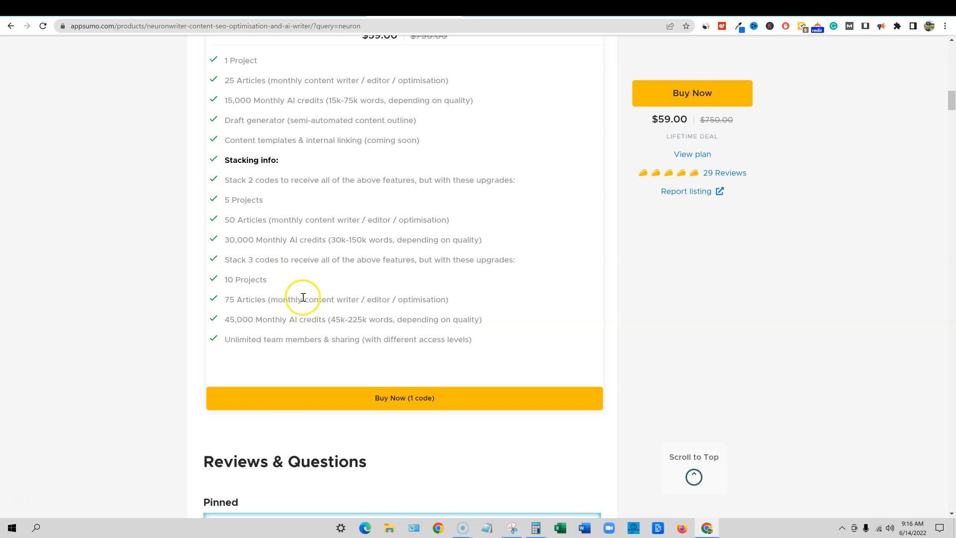
Examine the 3-code plan's limits, highlighting the unlimited team members, monthly articles and monthly AI credits lines, and compare the single-code AI credits.
drag(227, 339, 314, 339)
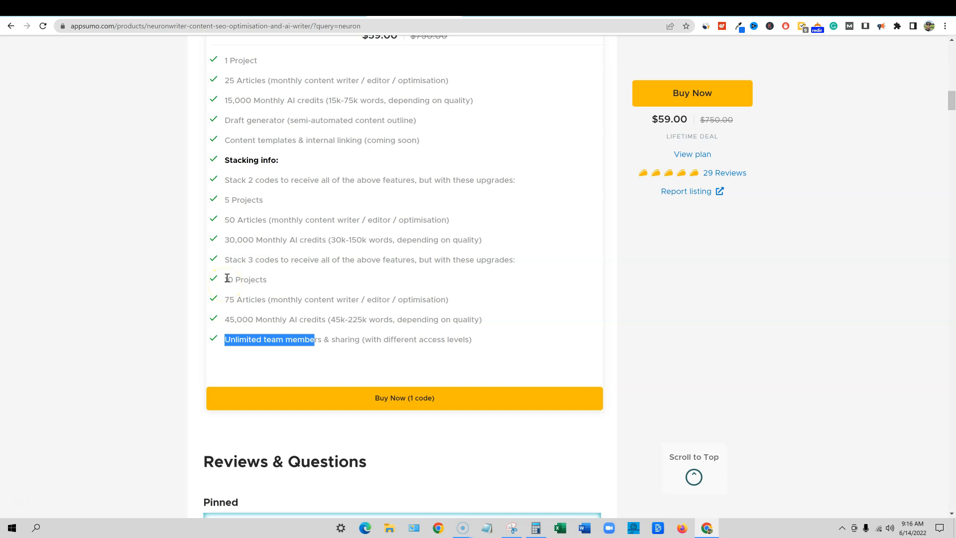
drag(225, 299, 269, 299)
drag(231, 103, 266, 101)
drag(242, 319, 357, 319)
scroll(380, 324, down, 6)
scroll(381, 332, up, 7)
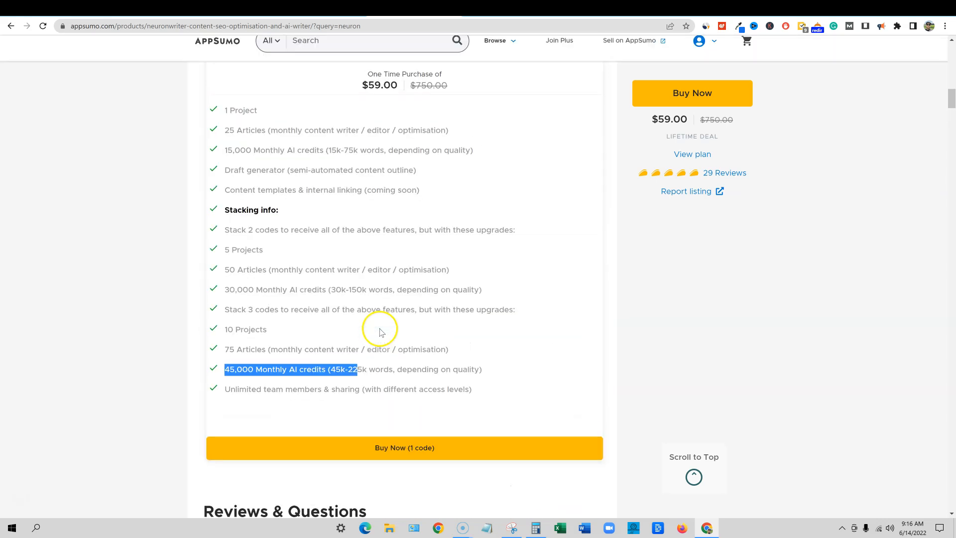
Skim the creator's pinned post below the plan, including the questions on recommendations, AI word limits and more information.
scroll(381, 332, down, 1)
scroll(486, 284, down, 20)
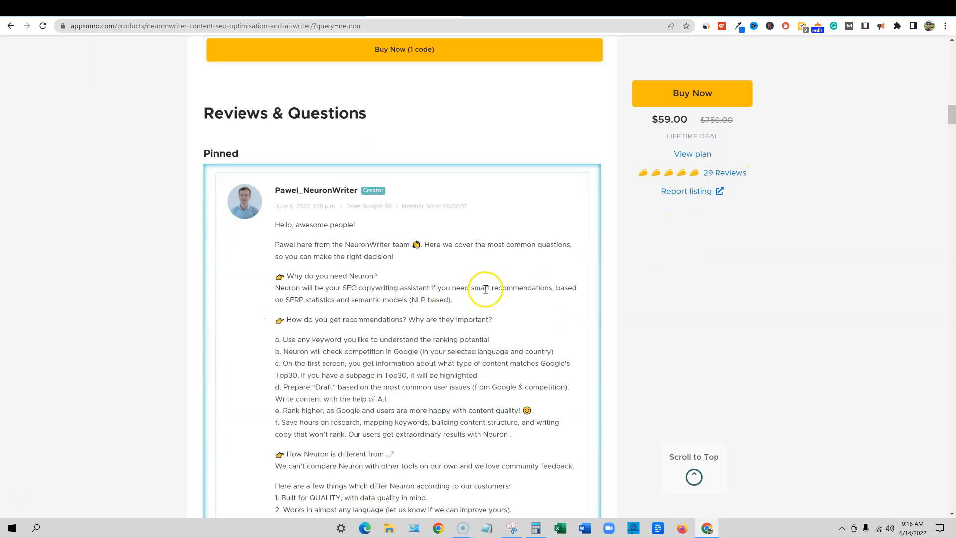
scroll(398, 259, up, 10)
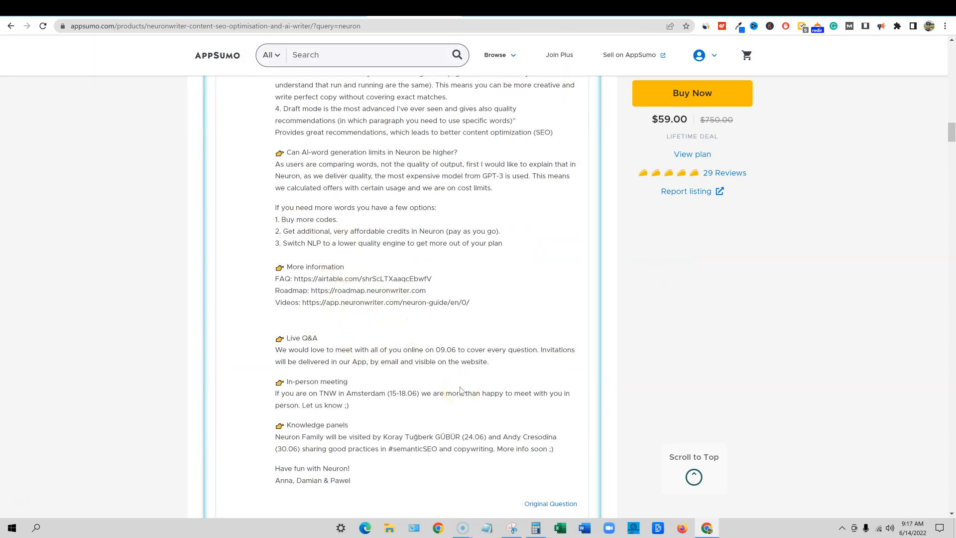
scroll(460, 388, down, 10)
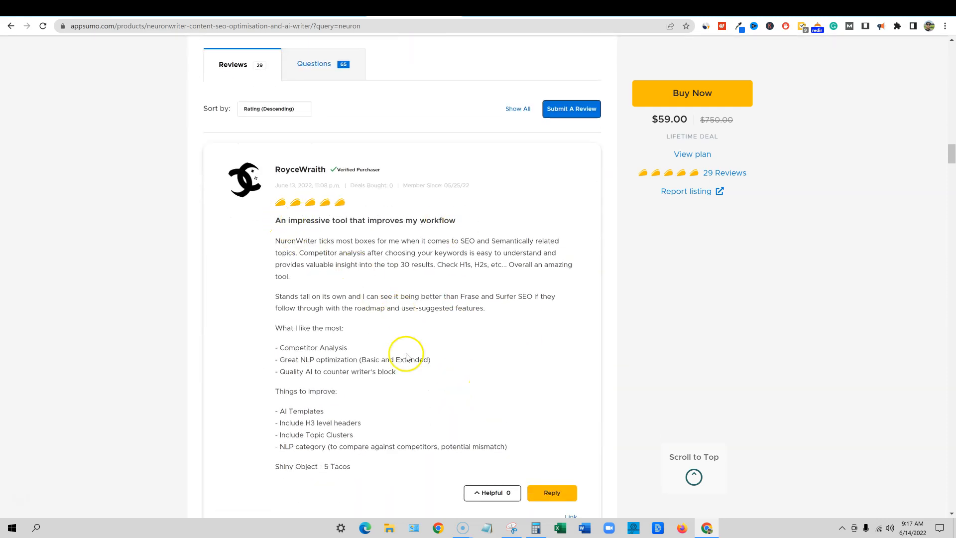
Read the first customer review, "An impressive tool that improves my workflow", including its lists of likes and things to improve.
scroll(405, 352, down, 4)
scroll(376, 348, up, 2)
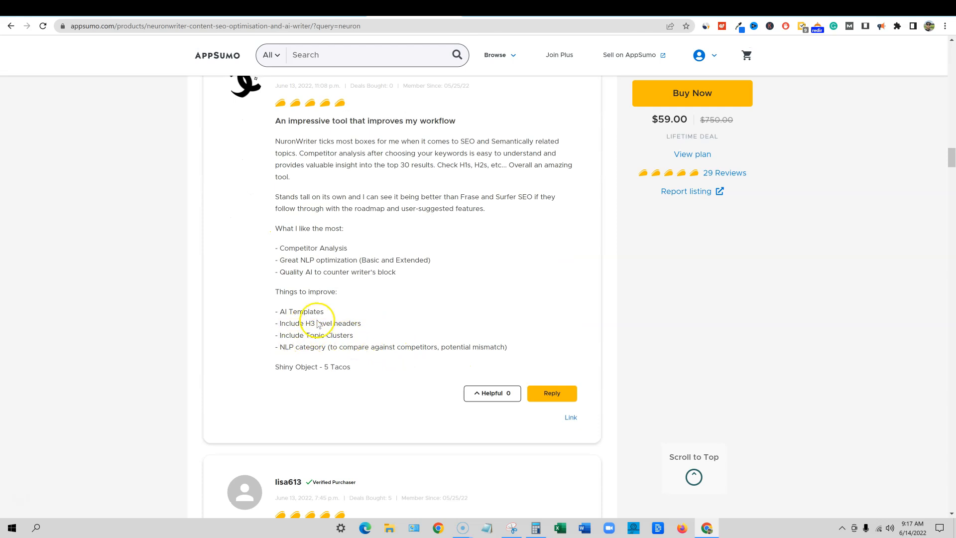
scroll(371, 330, down, 7)
scroll(394, 390, up, 8)
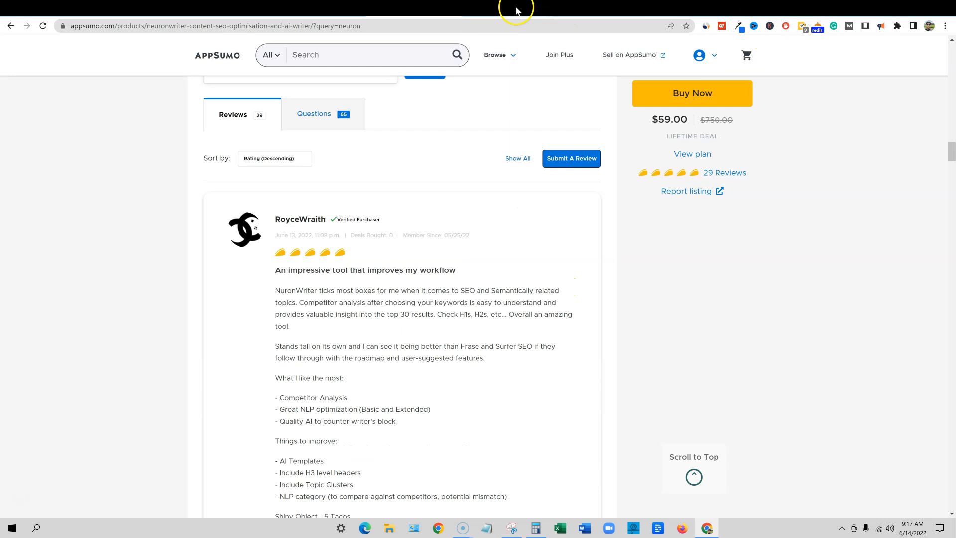
Glance at the NeuronWriter app's dashboard and return to the AppSumo deal page.
click(552, 9)
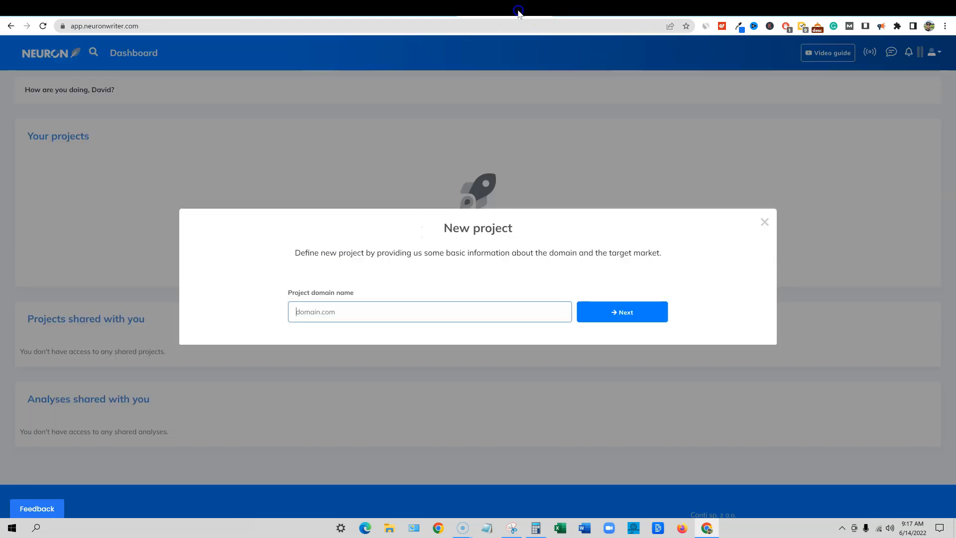
click(513, 10)
click(421, 6)
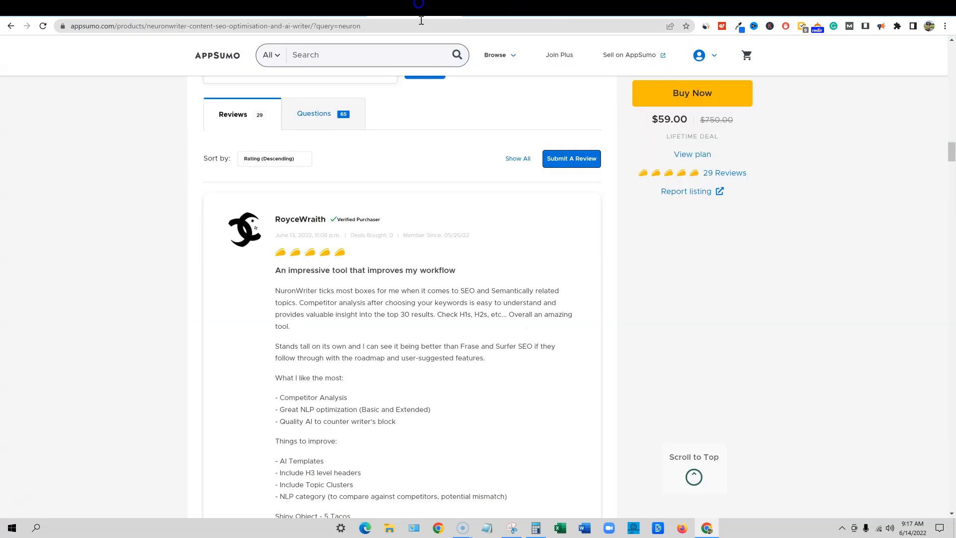
Open the roadmap address roadmap.neuronwriter.com from the More information section of the creator's pinned post.
scroll(398, 405, up, 14)
drag(426, 439, 318, 439)
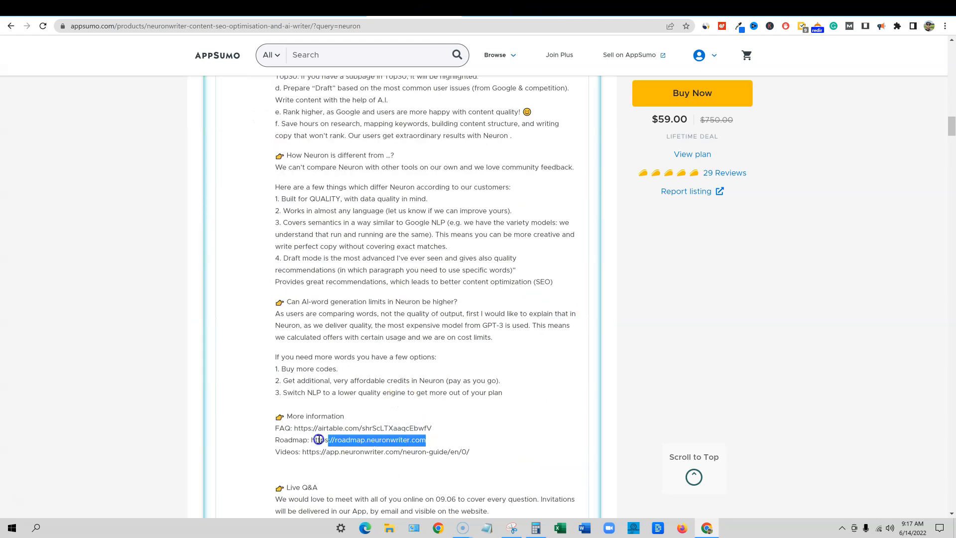
right_click(313, 438)
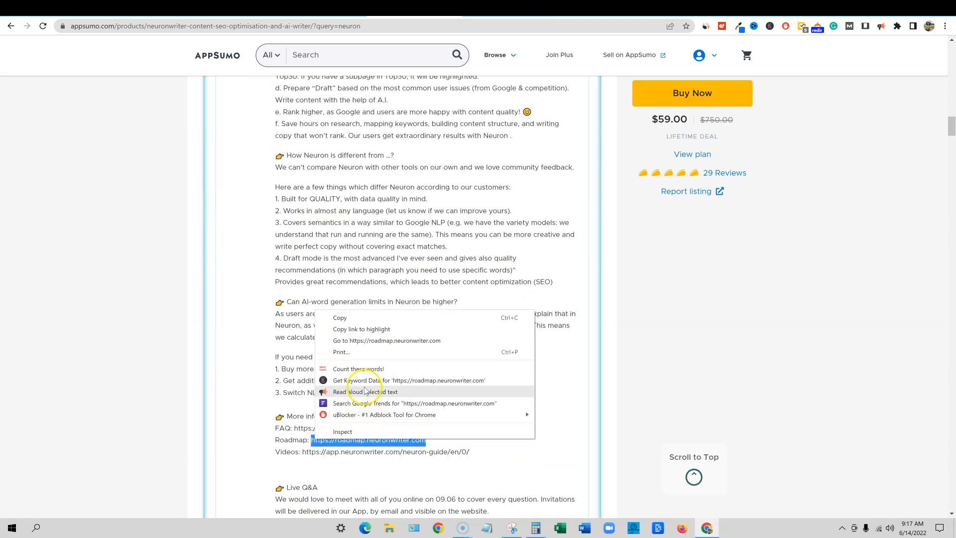
click(366, 341)
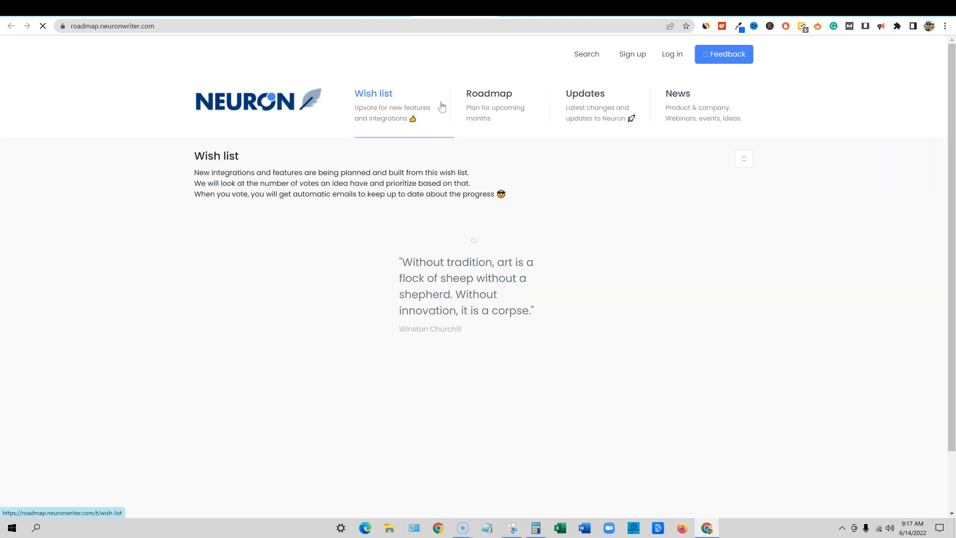
Look through the feature requests on NeuronWriter's wish list.
scroll(502, 244, down, 1)
scroll(367, 213, up, 1)
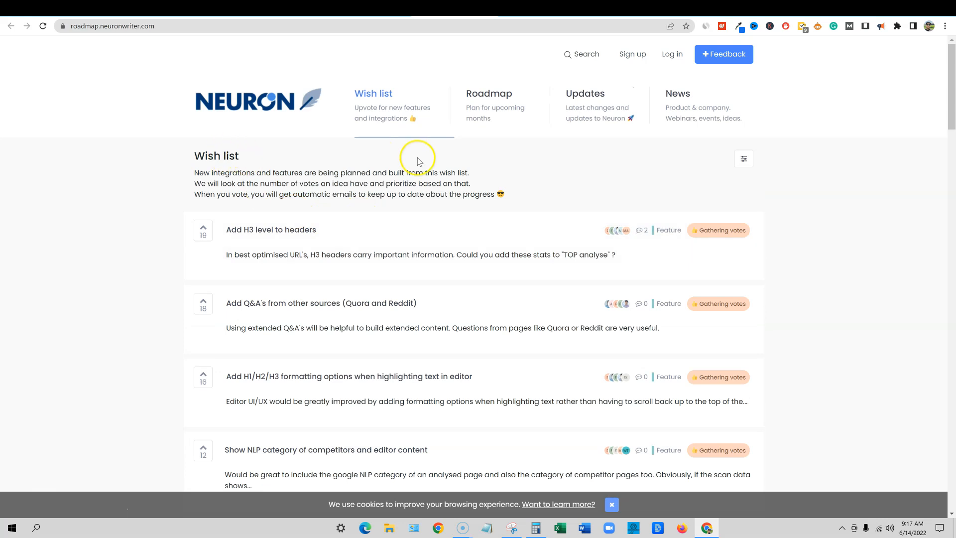
scroll(400, 330, down, 6)
scroll(412, 393, up, 6)
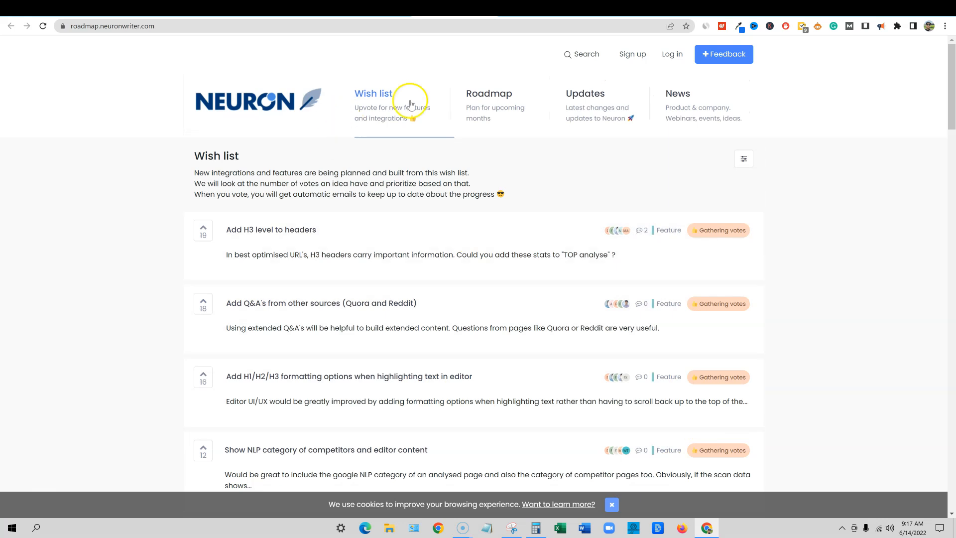
Review the features planned on the Roadmap page and open the Updates and News pages.
click(495, 99)
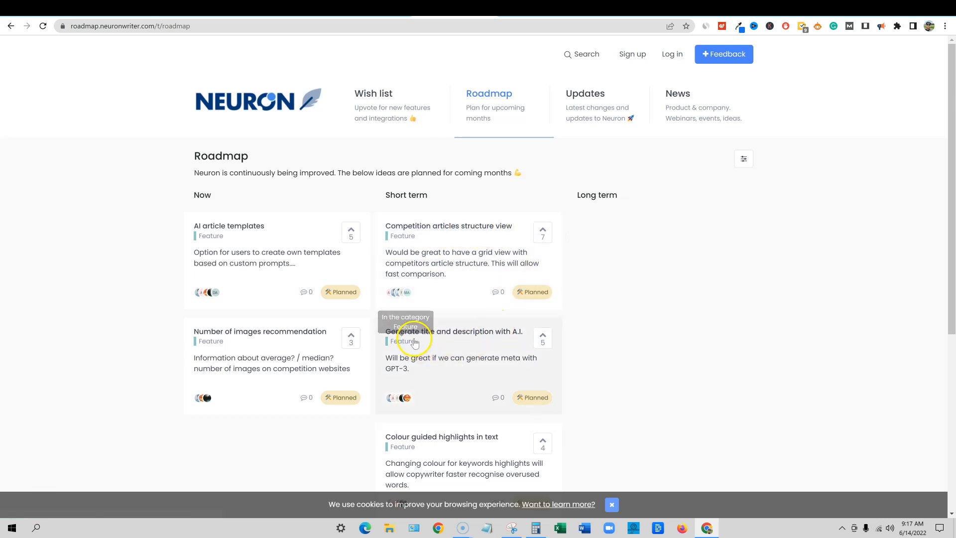
scroll(506, 339, down, 3)
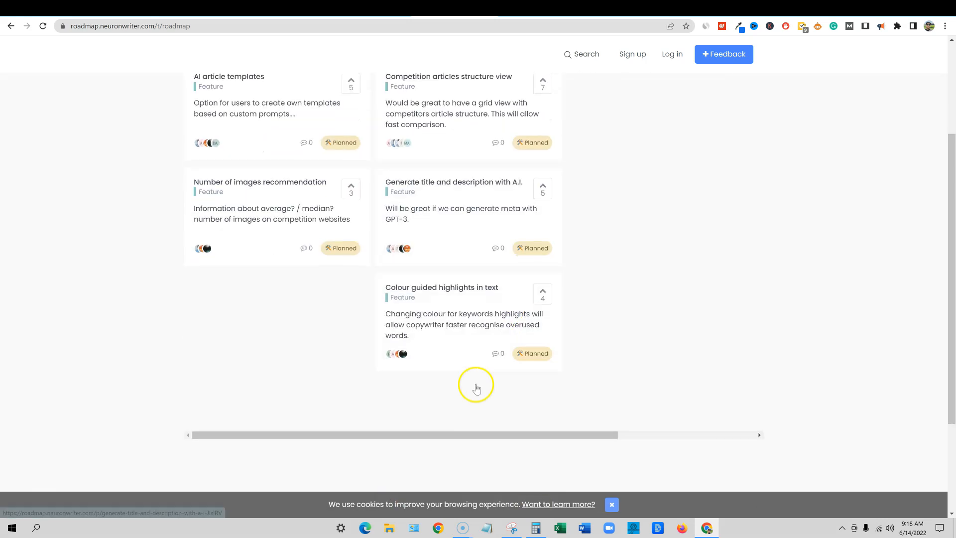
scroll(437, 337, up, 3)
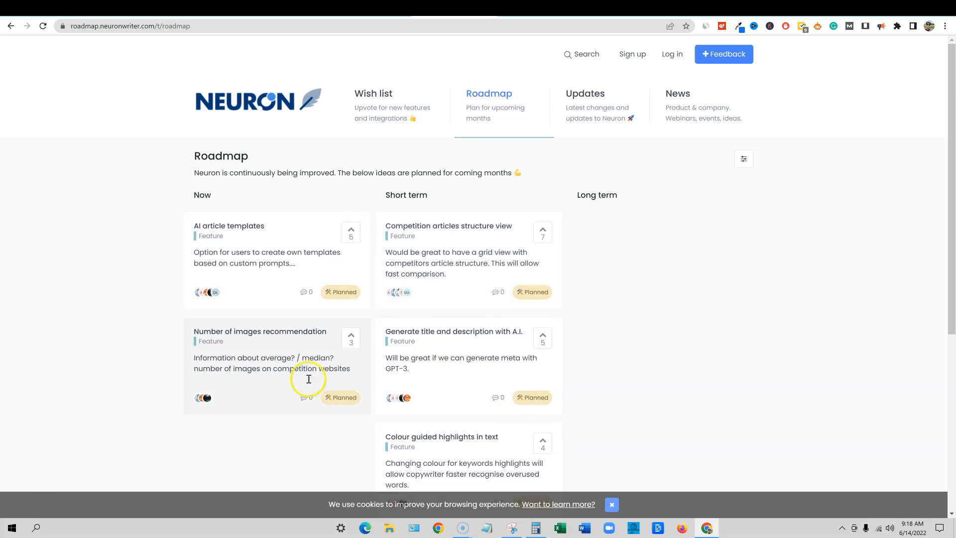
click(591, 98)
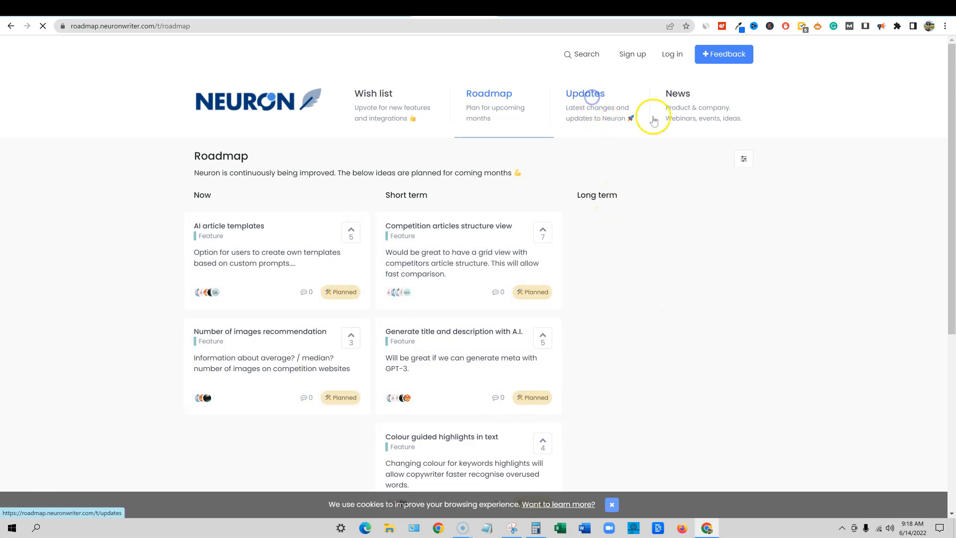
click(681, 96)
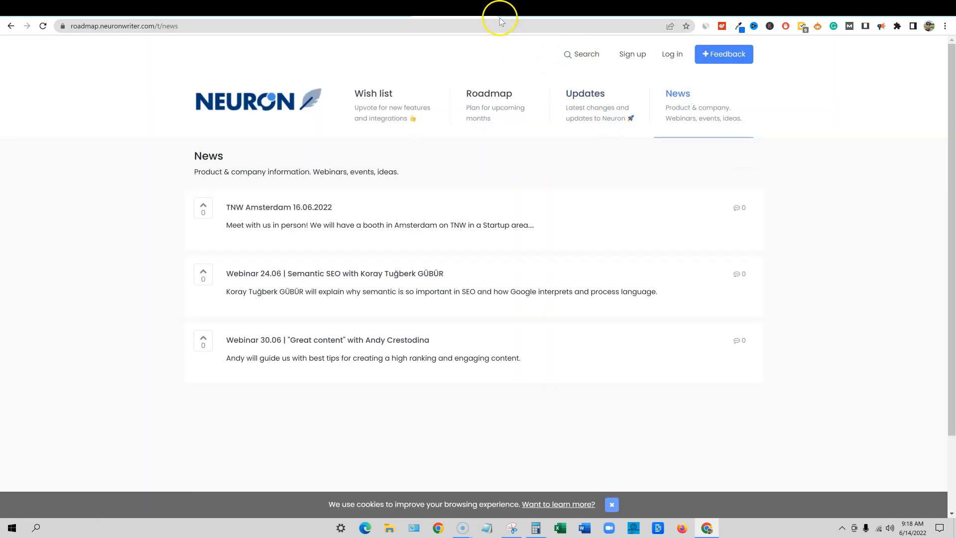
Return to the AppSumo deal page and recheck the pinned post, plan features, stacking info and product overview.
click(381, 11)
scroll(557, 471, down, 8)
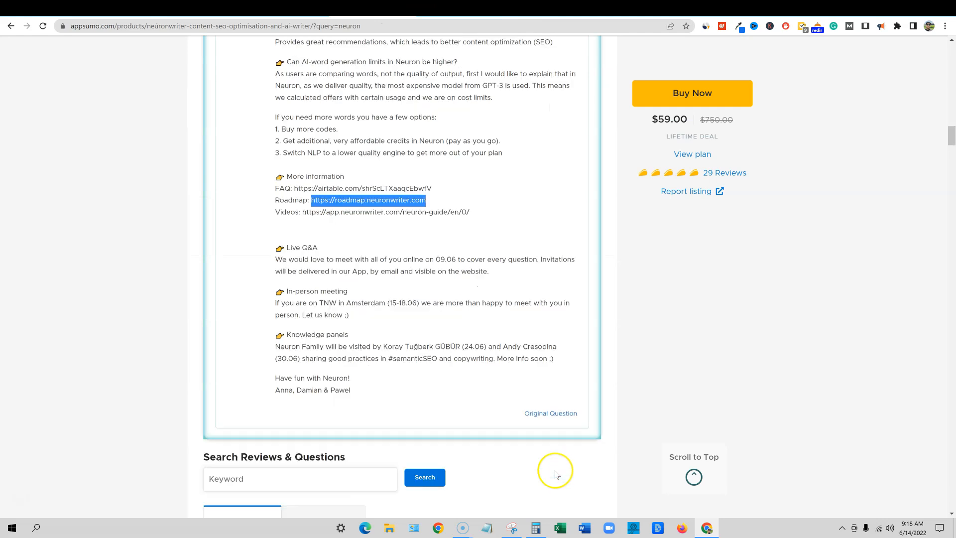
scroll(556, 471, up, 4)
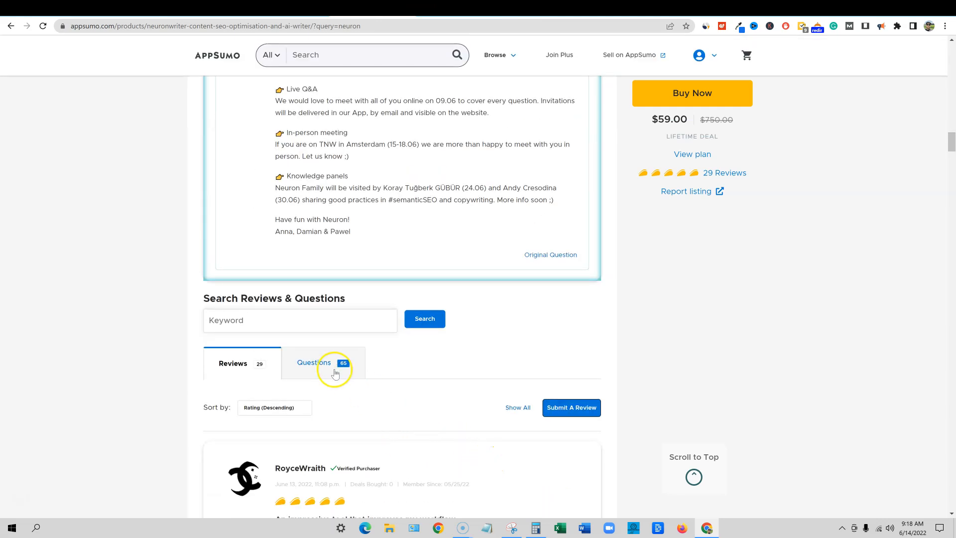
scroll(480, 438, up, 20)
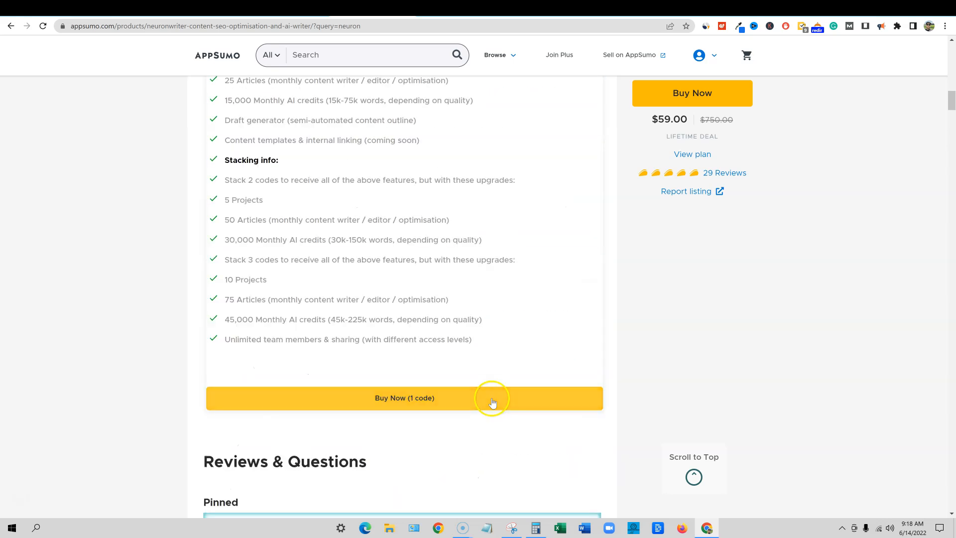
scroll(492, 402, up, 3)
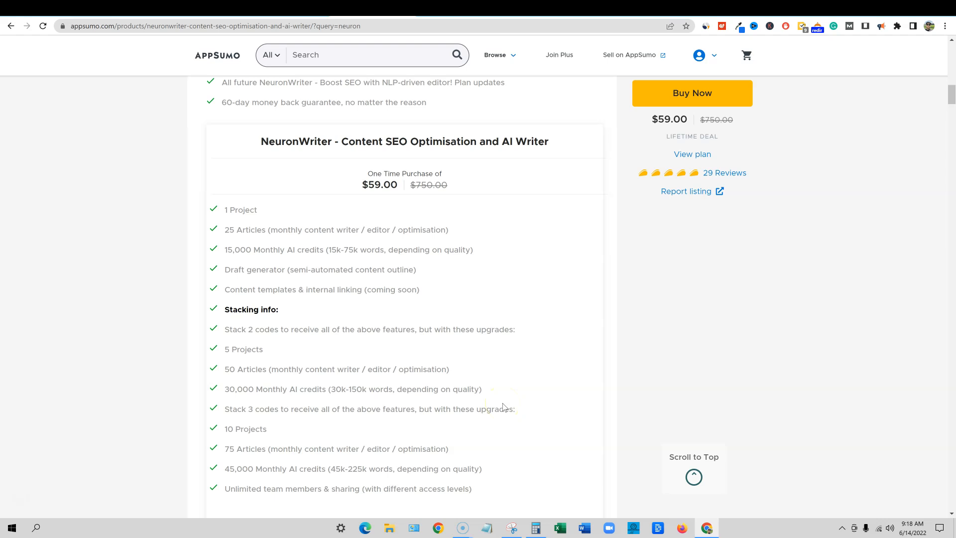
scroll(503, 407, down, 7)
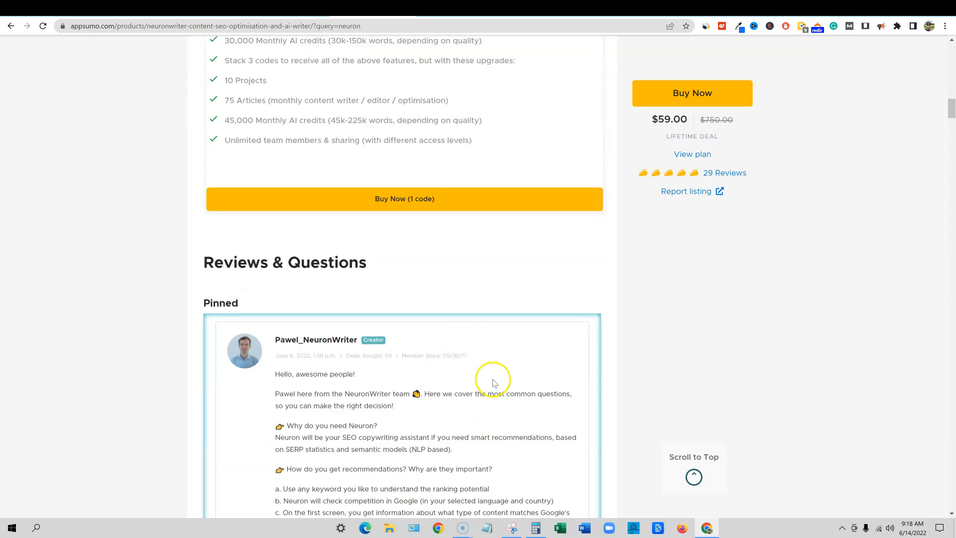
scroll(487, 387, up, 9)
scroll(494, 383, up, 18)
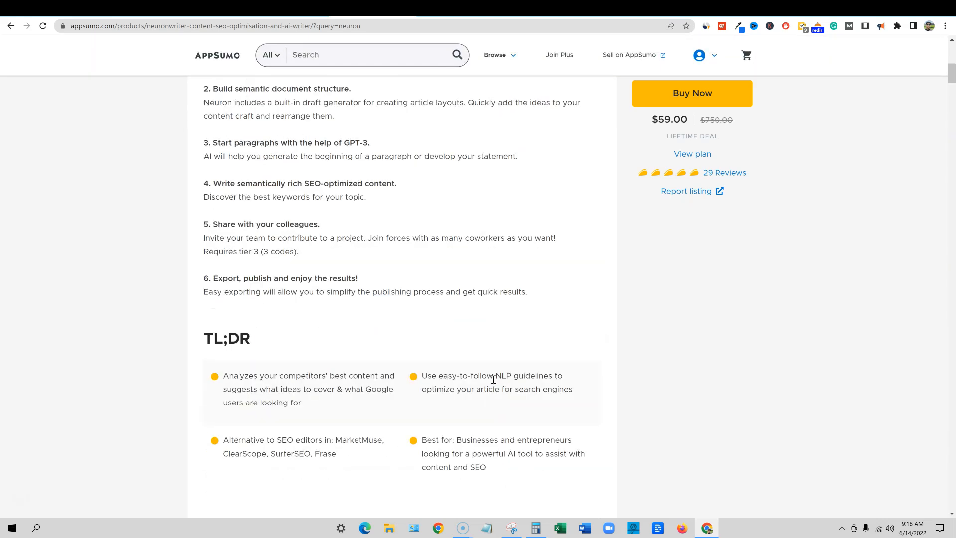
scroll(538, 367, up, 1)
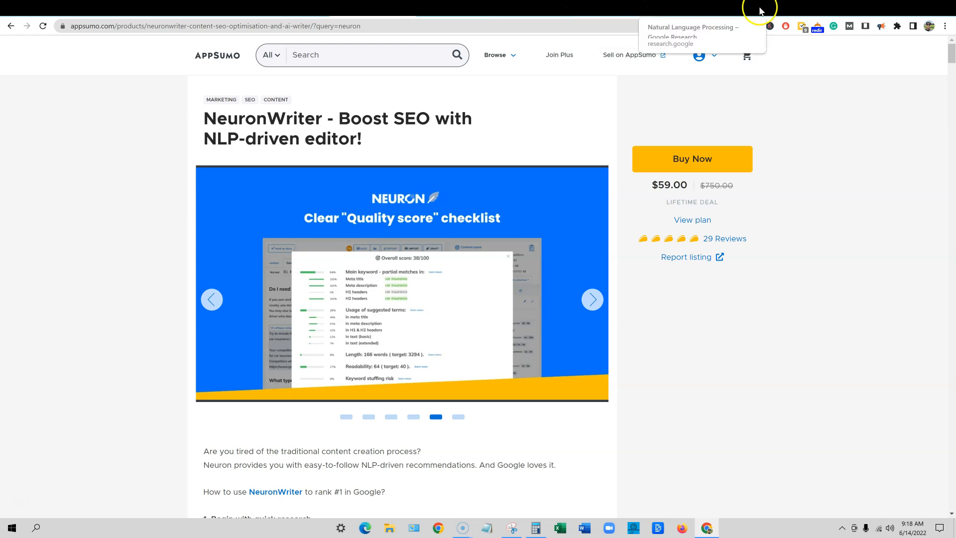
Switch to the NeuronWriter app, dismiss the new project dialog, open the profile, and check the AppSumo code stacking form before returning.
click(552, 6)
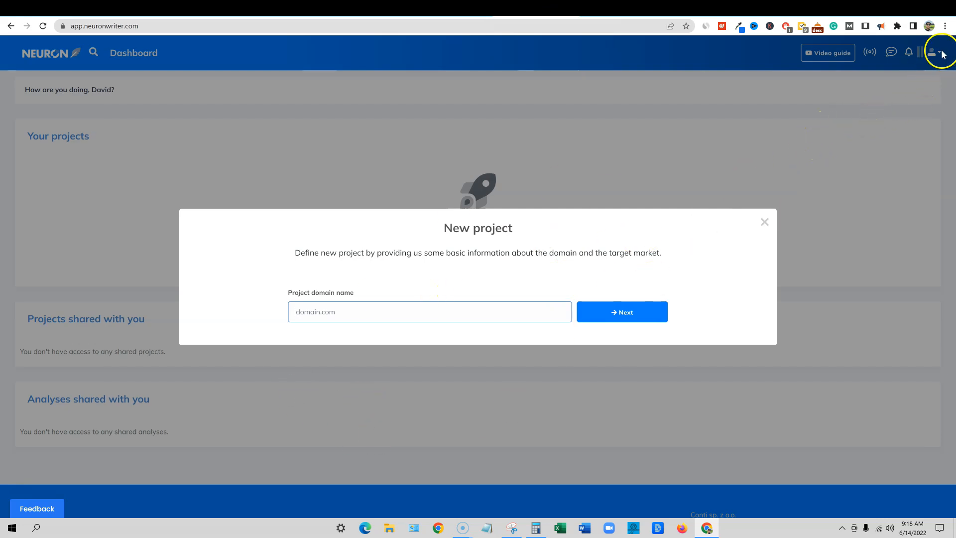
click(764, 220)
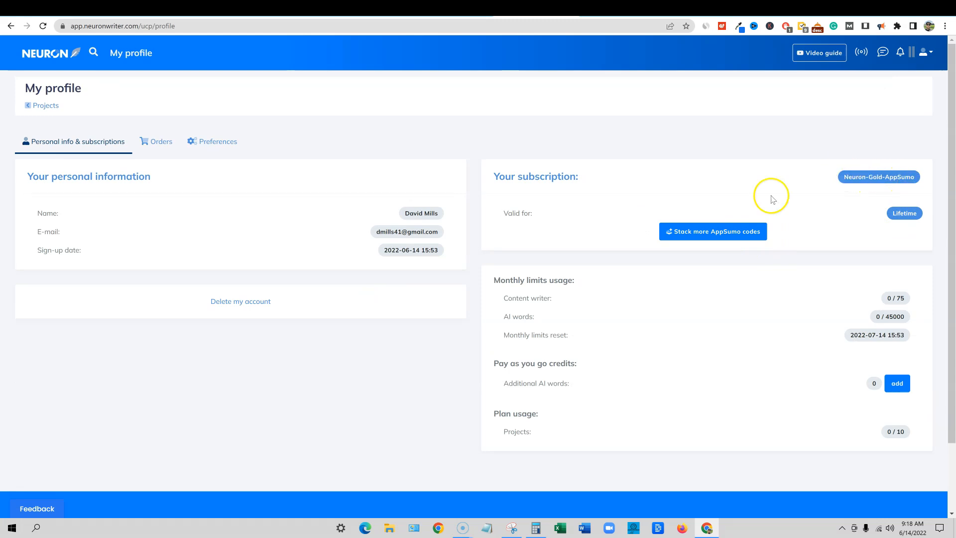
click(706, 233)
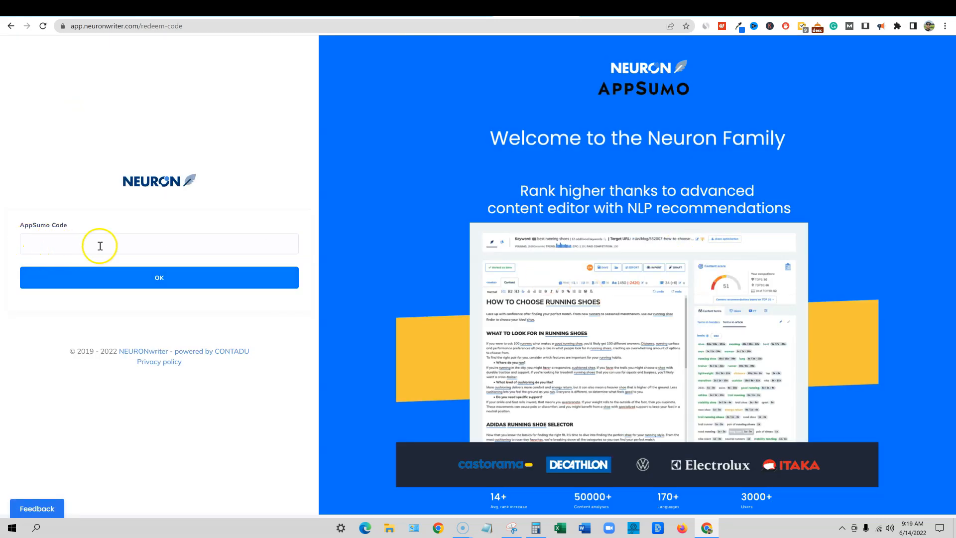
click(10, 27)
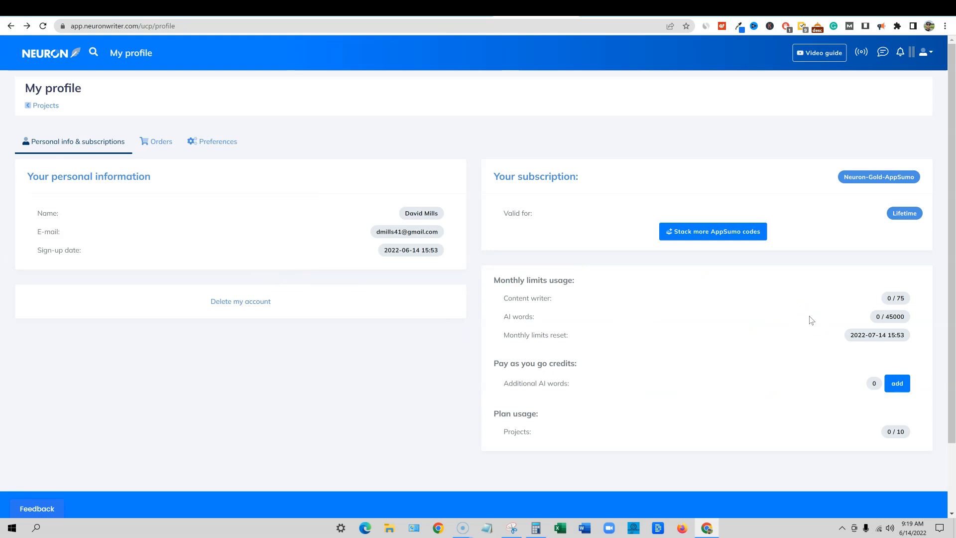
Examine the profile's monthly limits usage, pay-as-you-go credits and plan usage, highlighting the monthly limits reset date.
scroll(714, 454, down, 3)
scroll(713, 456, up, 3)
scroll(713, 456, down, 3)
scroll(711, 448, up, 3)
scroll(864, 291, down, 3)
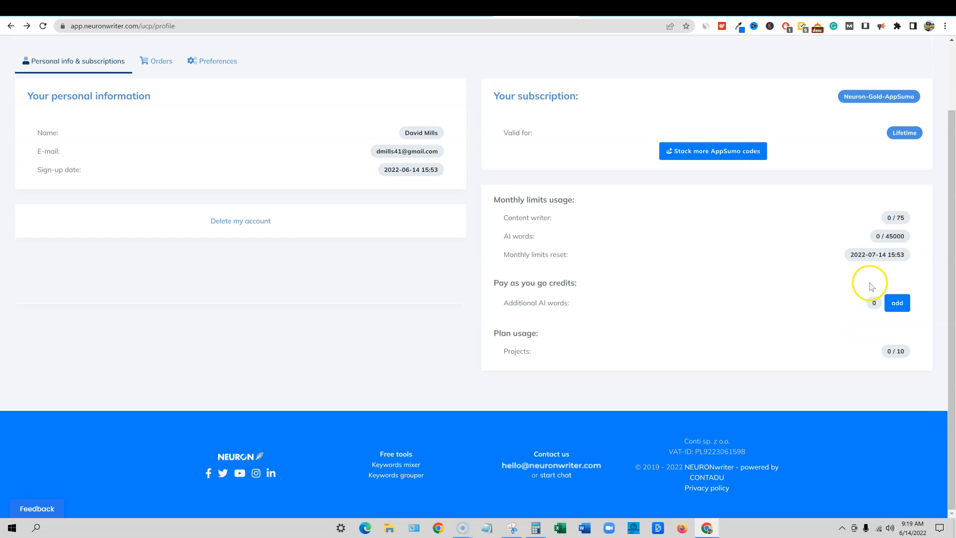
click(870, 238)
drag(849, 256, 917, 249)
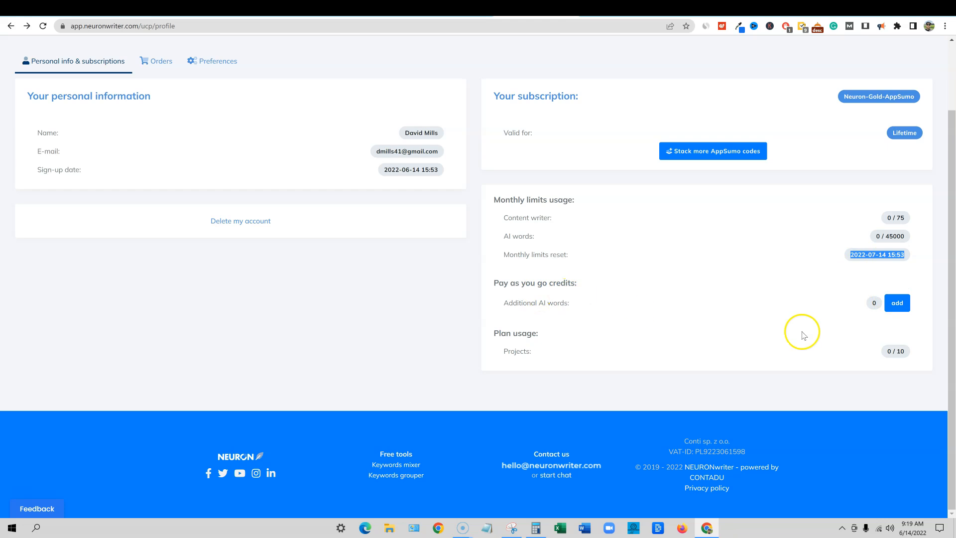
View the purchase options for additional AI words, close them without buying, and return to the projects dashboard.
click(896, 303)
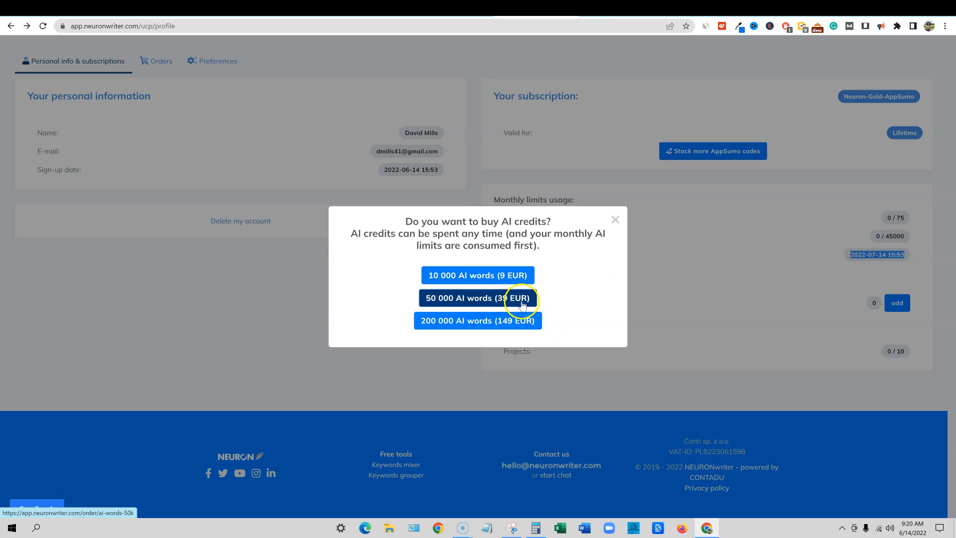
click(615, 220)
scroll(448, 80, up, 2)
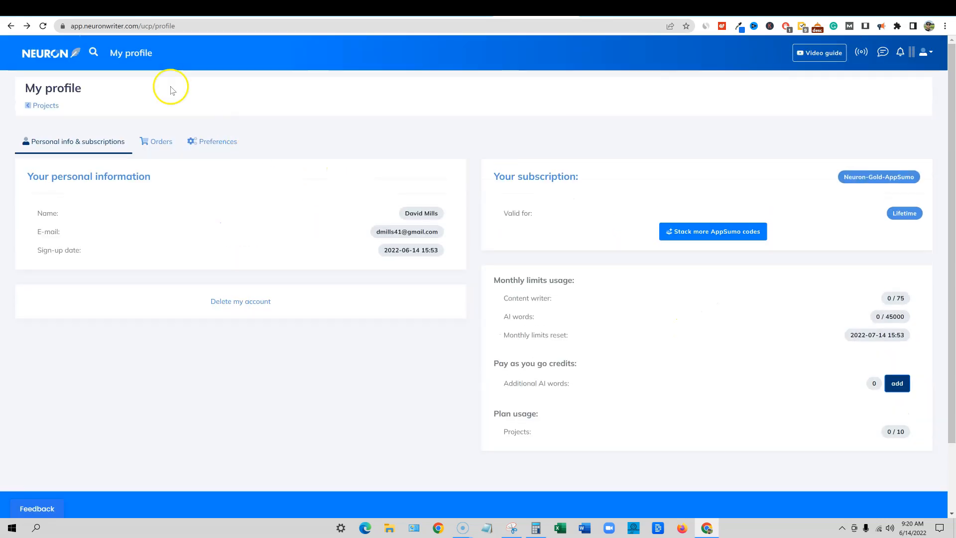
click(57, 59)
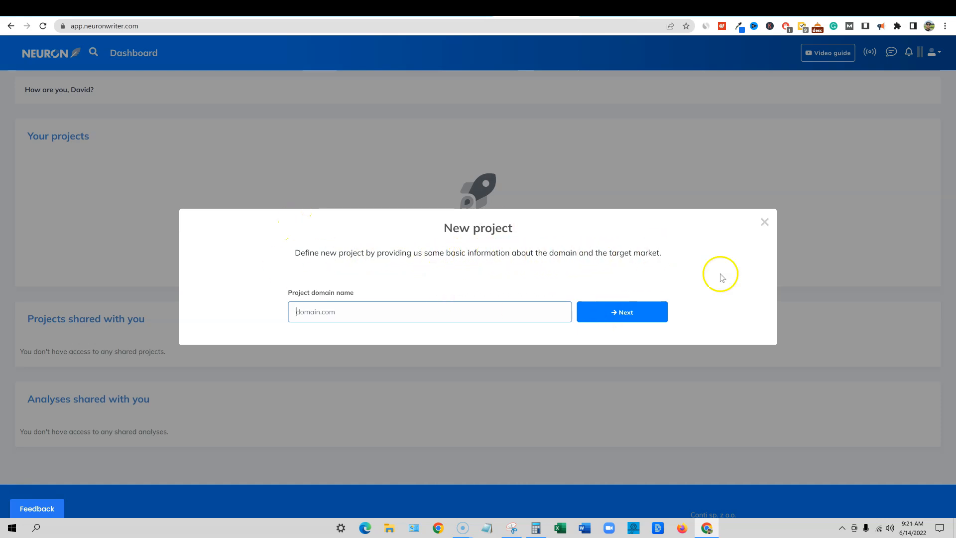
click(764, 221)
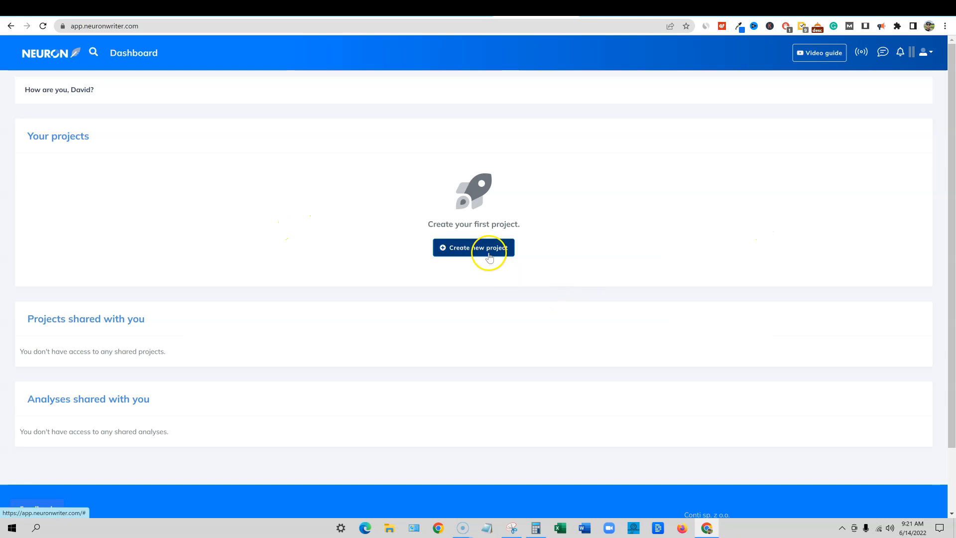
scroll(239, 373, down, 2)
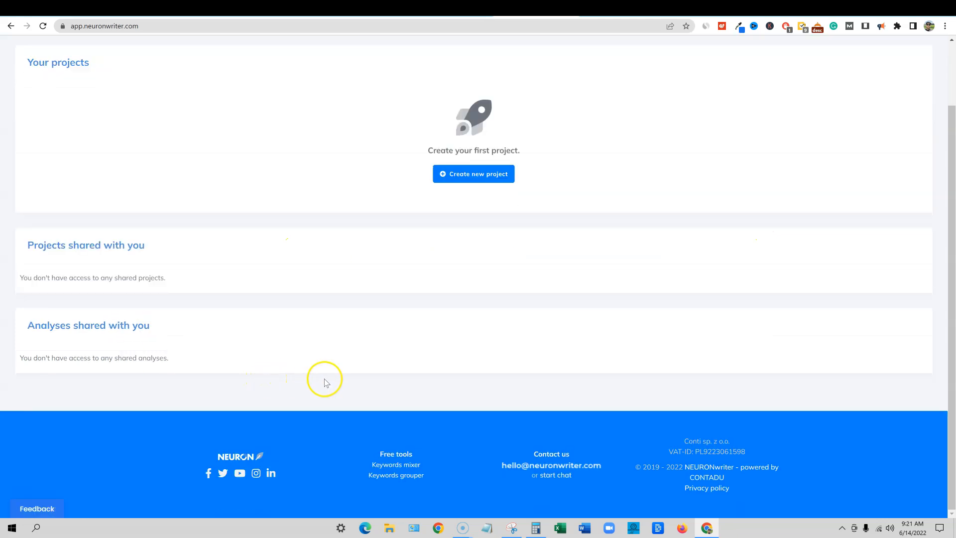
scroll(329, 383, up, 2)
click(485, 247)
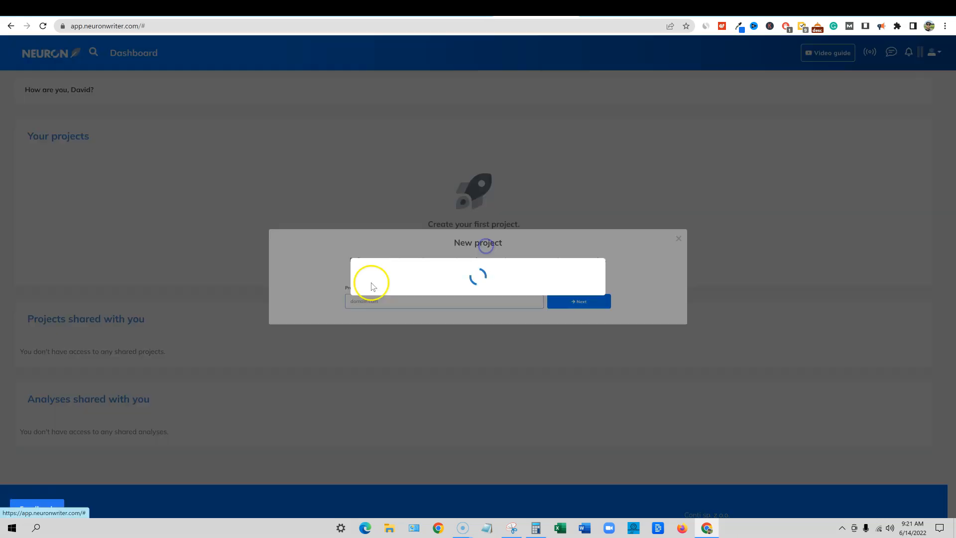
click(349, 310)
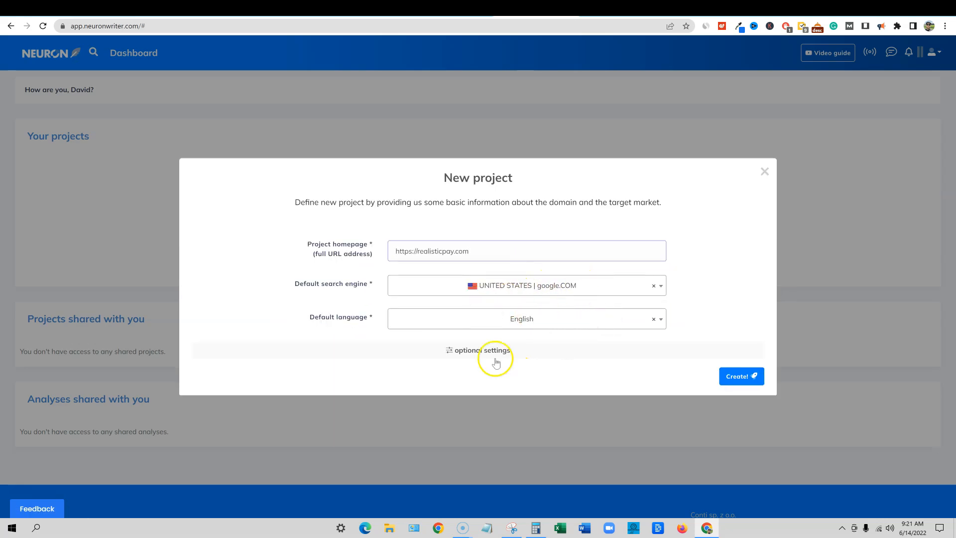
click(740, 379)
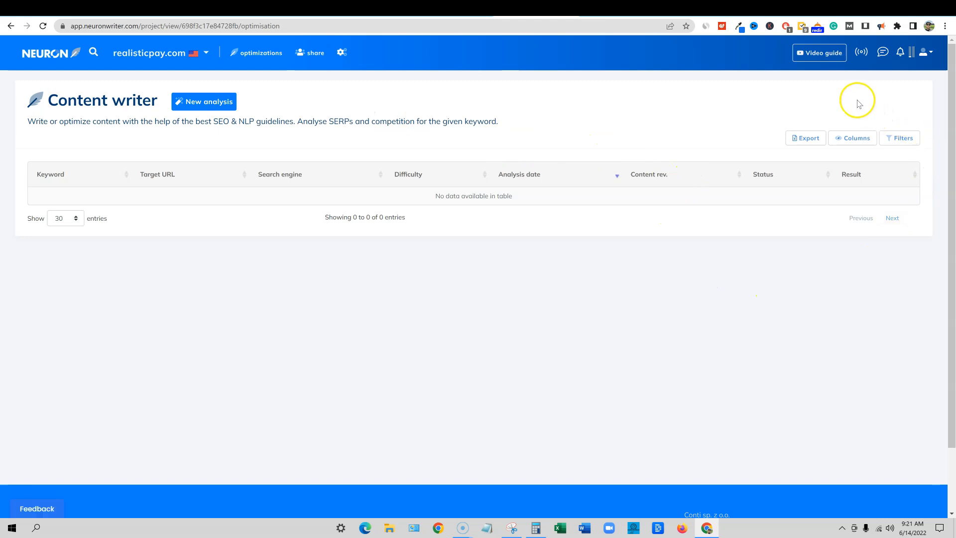
Open the video guide separately, look through its tutorial videos, and return to the project's content writer page.
right_click(824, 54)
click(863, 62)
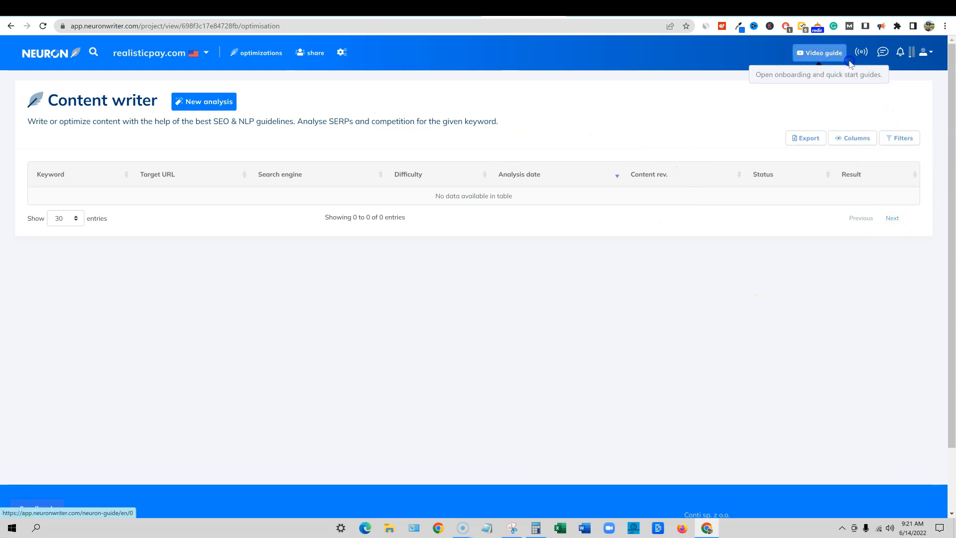
click(559, 12)
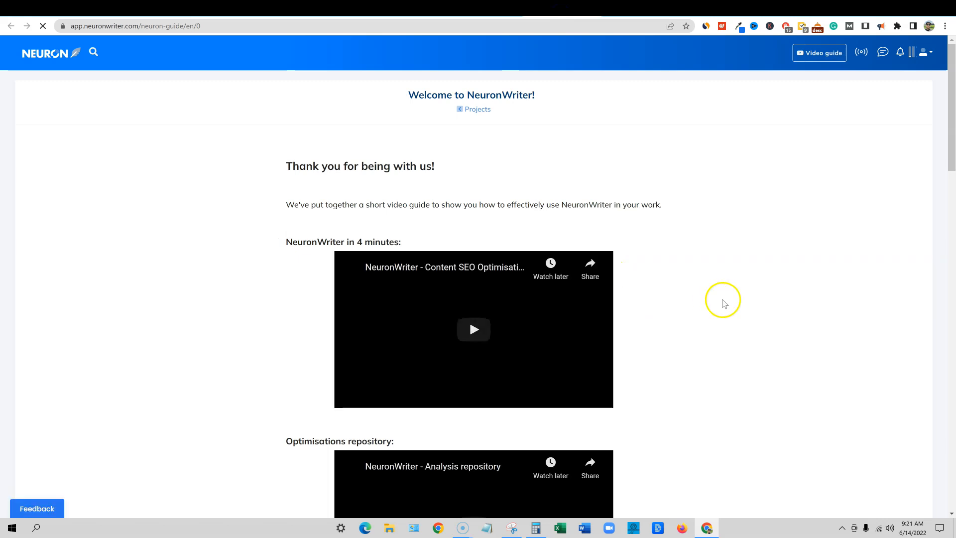
scroll(664, 362, down, 9)
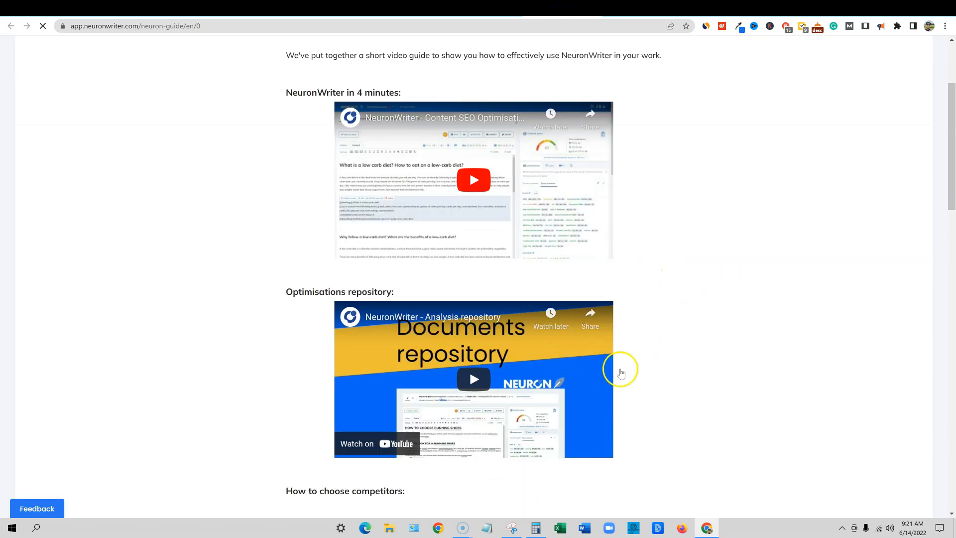
scroll(661, 383, down, 11)
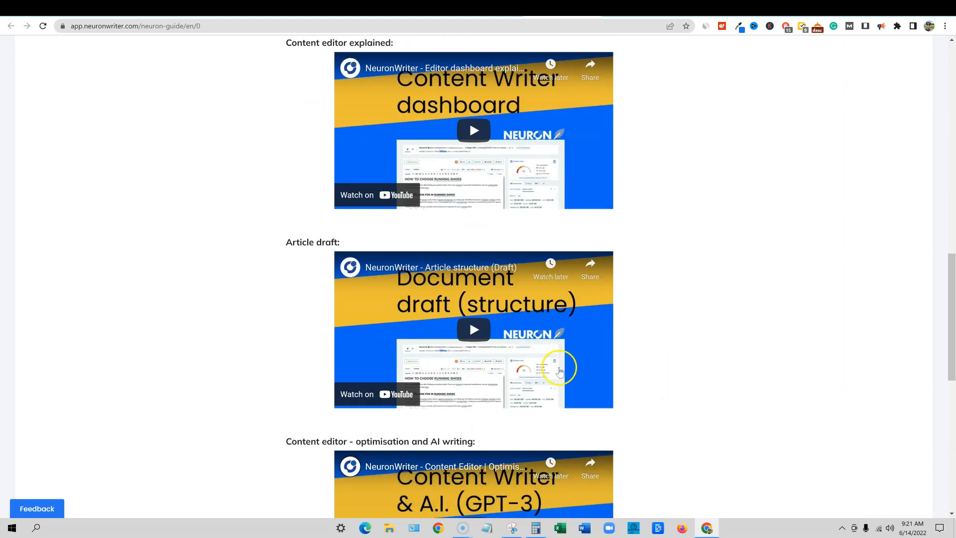
scroll(681, 354, down, 4)
scroll(707, 358, up, 20)
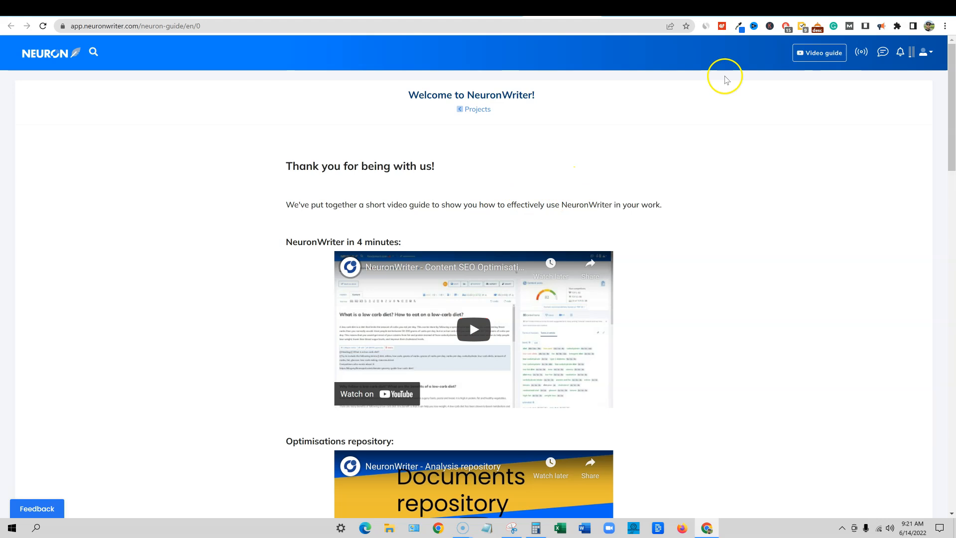
click(491, 9)
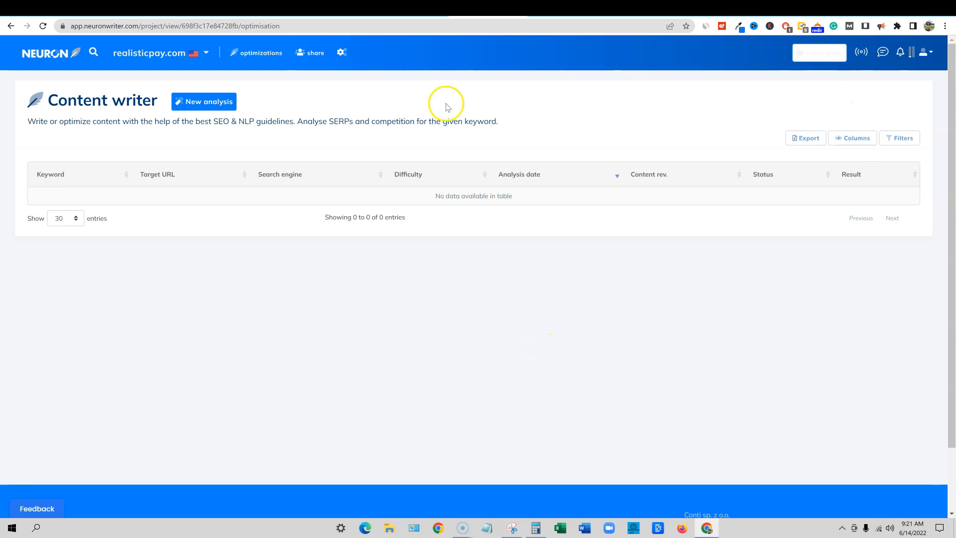
Open the new analysis form, switch to RankIQ, and copy the keyword phrase "how to make money buying and selling cars" from the content briefs.
click(216, 101)
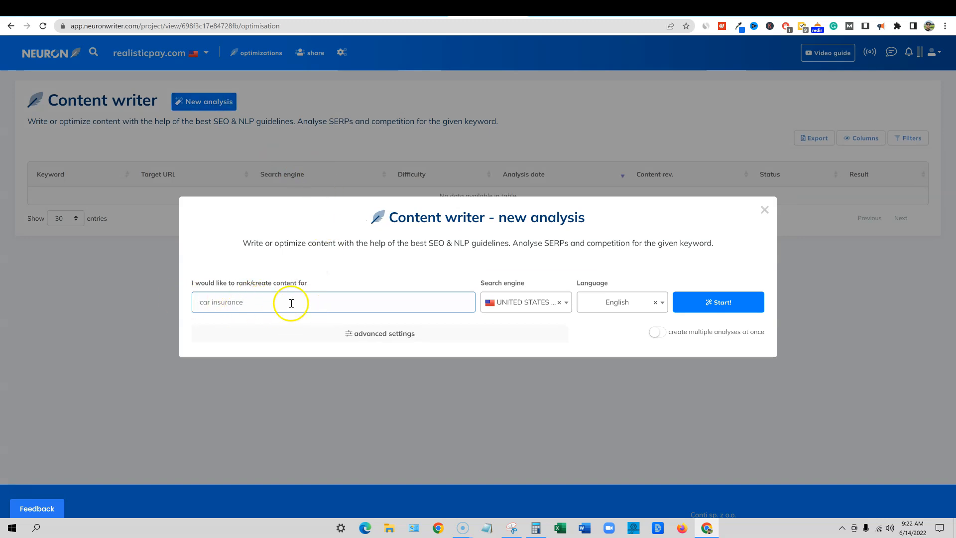
click(782, 10)
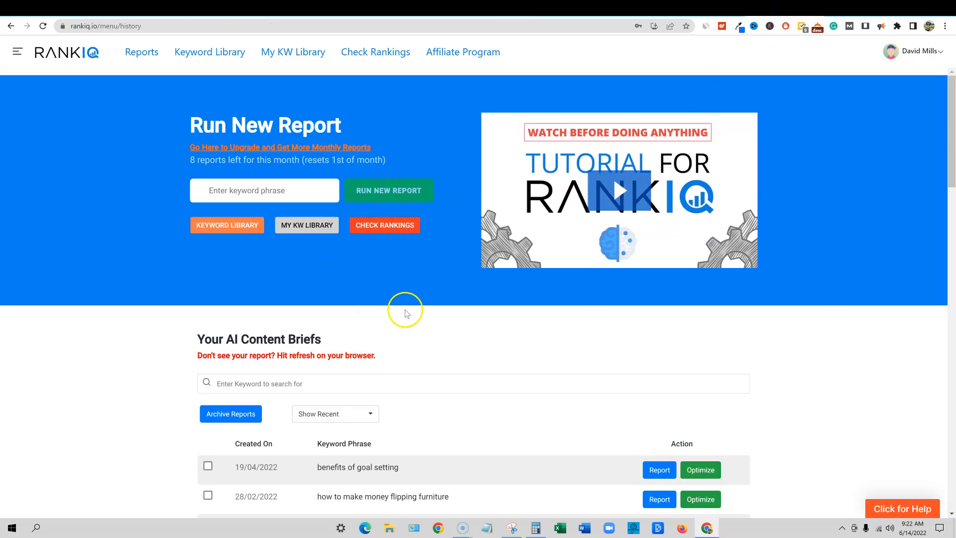
scroll(406, 311, down, 4)
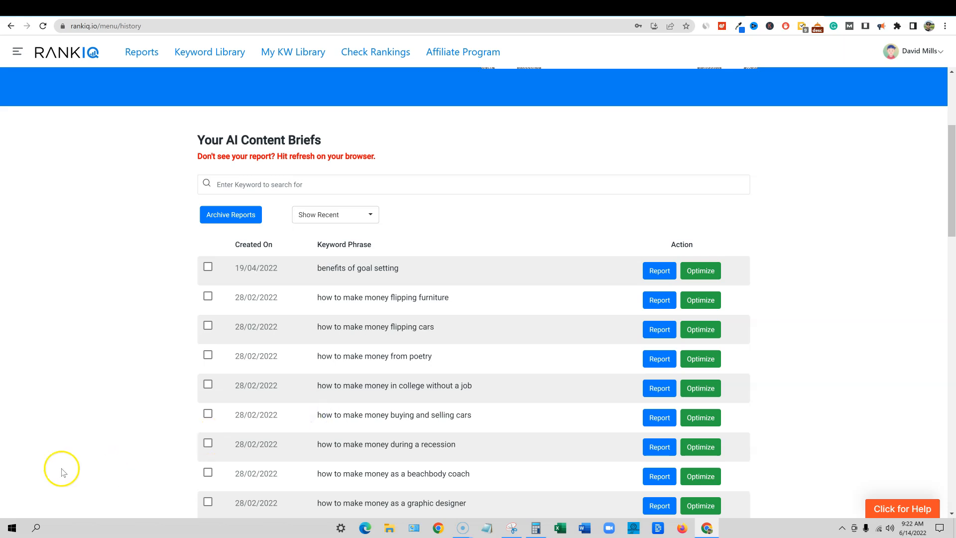
click(472, 416)
drag(472, 415, 324, 415)
key(ctrl+c)
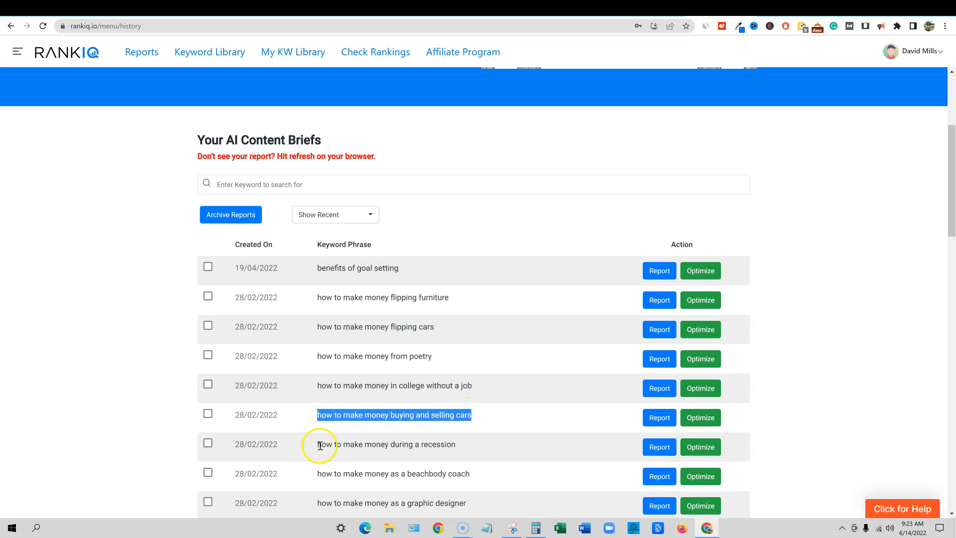
Return to NeuronWriter and start an analysis for "how to make money buying and selling cars" with the United States search engine and English.
click(490, 7)
click(452, 8)
click(452, 8)
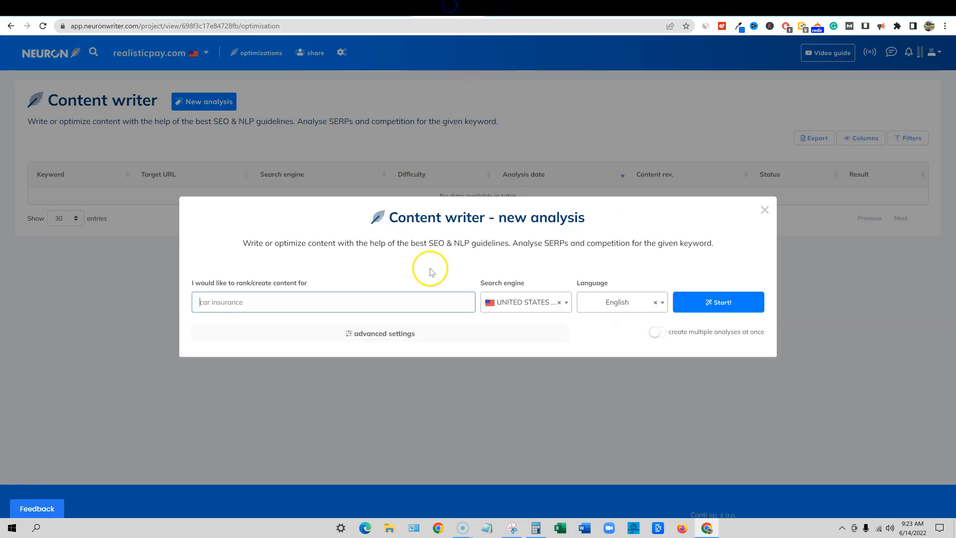
click(274, 304)
key(ctrl+v)
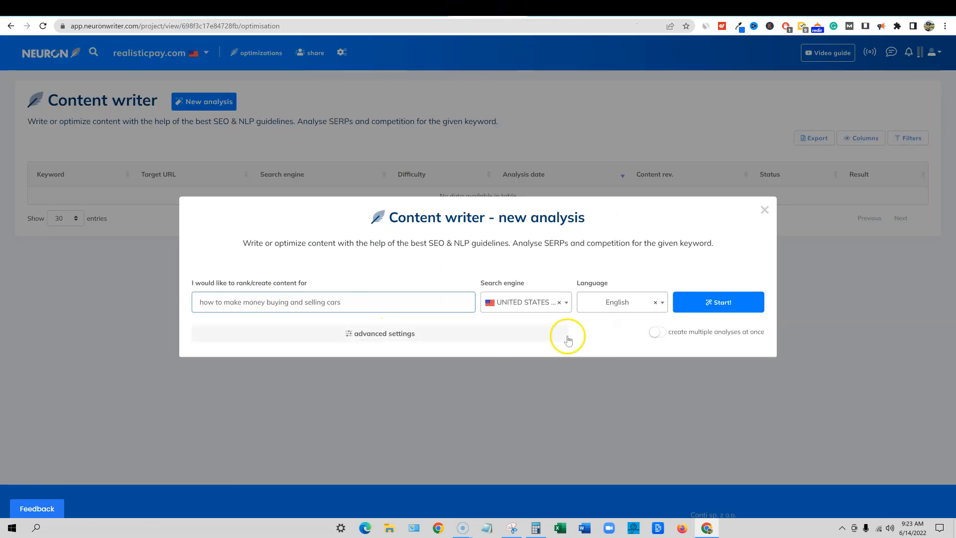
click(713, 304)
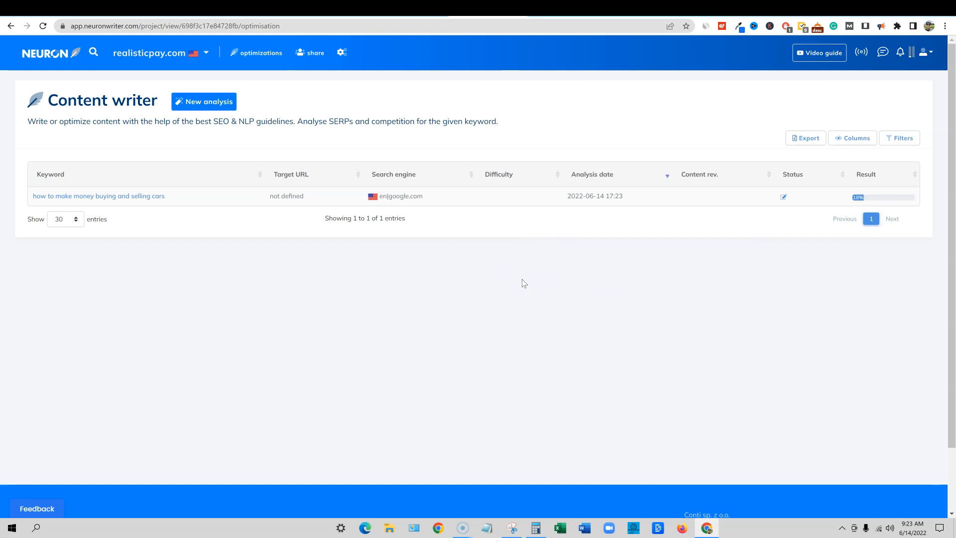
View the RankIQ briefs and Google Research's Natural Language Processing page, and return to the NeuronWriter analysis list.
click(710, 9)
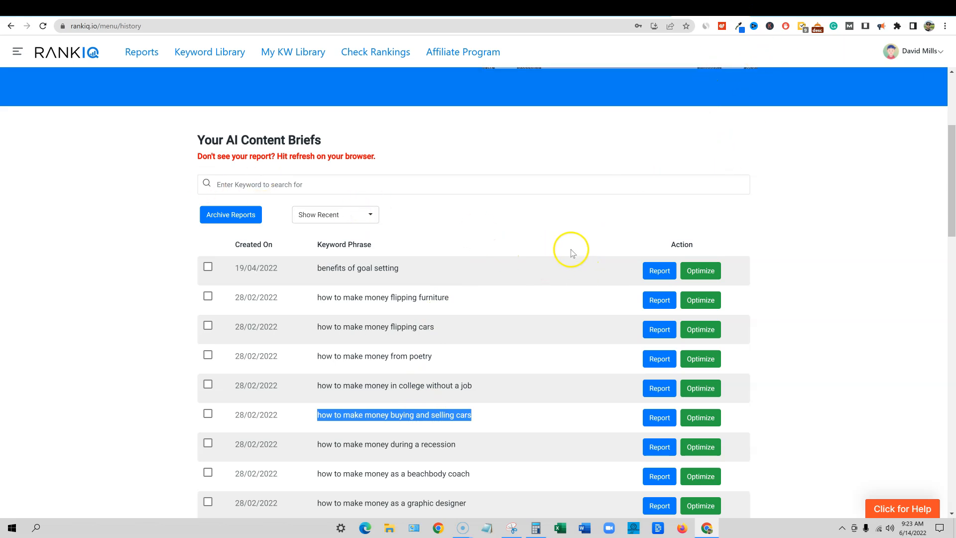
click(632, 9)
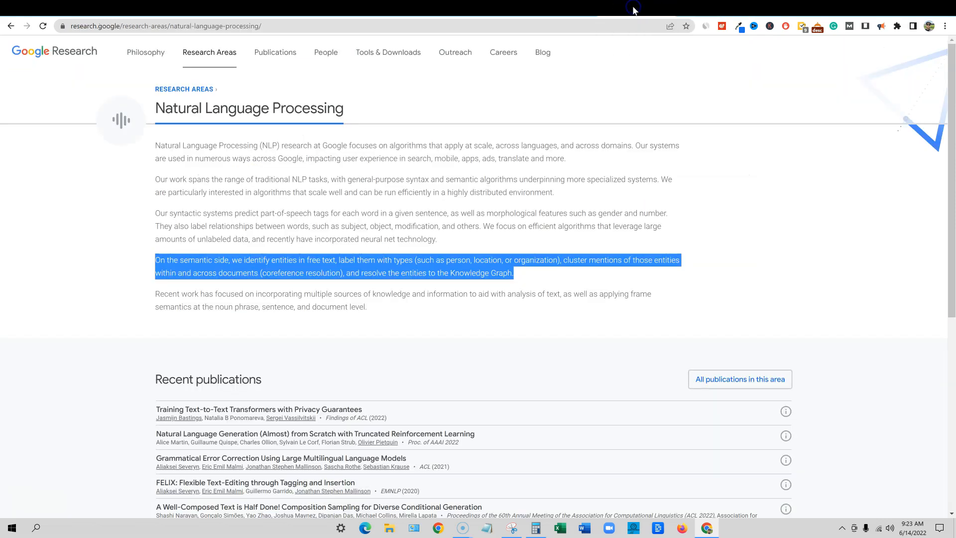
click(529, 9)
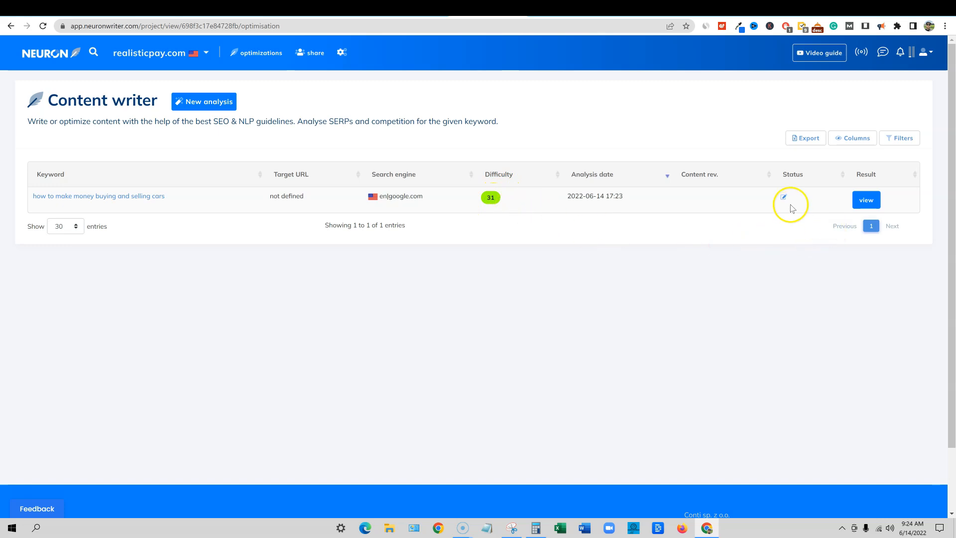
Open the keyword's analysis, review the ranked competitor pages, and exclude the rank 1 YouTube page from the selection.
click(867, 201)
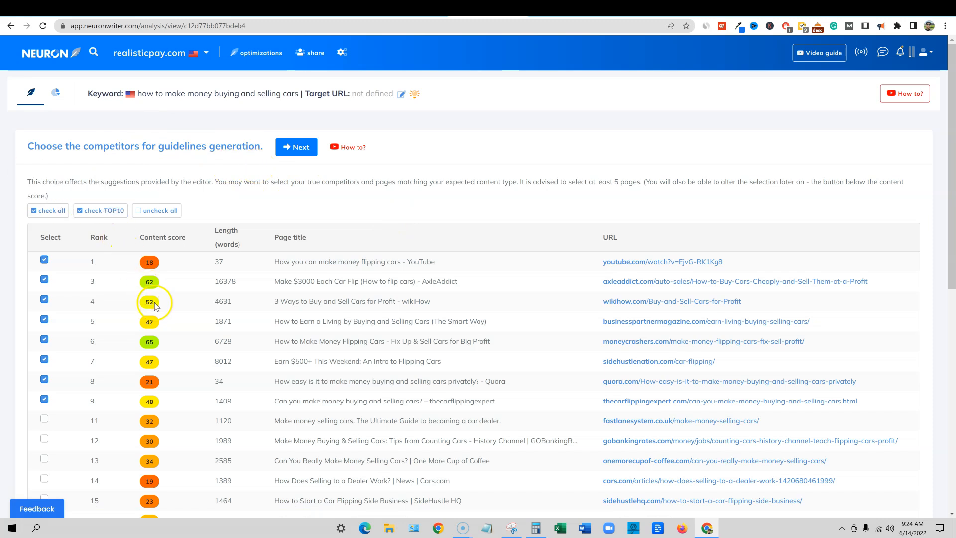
scroll(150, 291, down, 9)
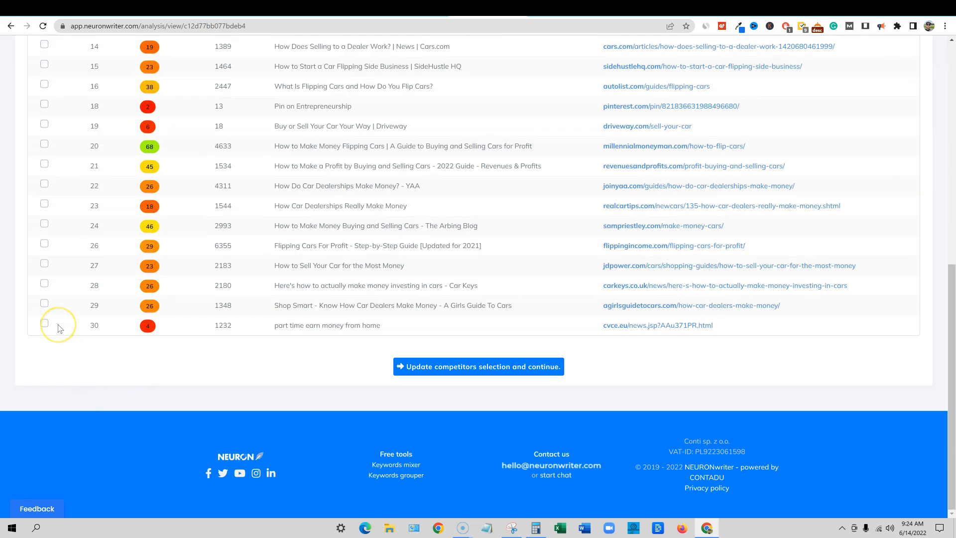
scroll(59, 328, up, 4)
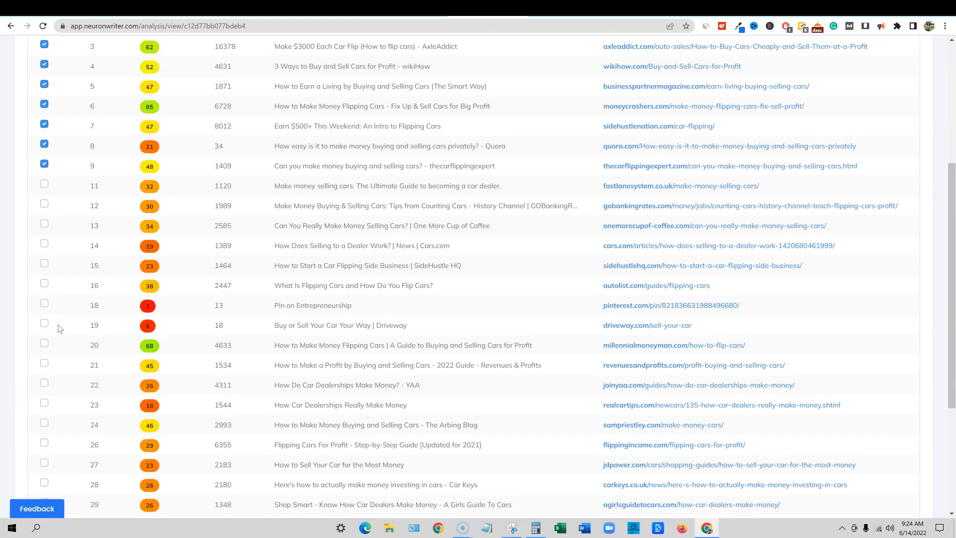
scroll(59, 328, up, 3)
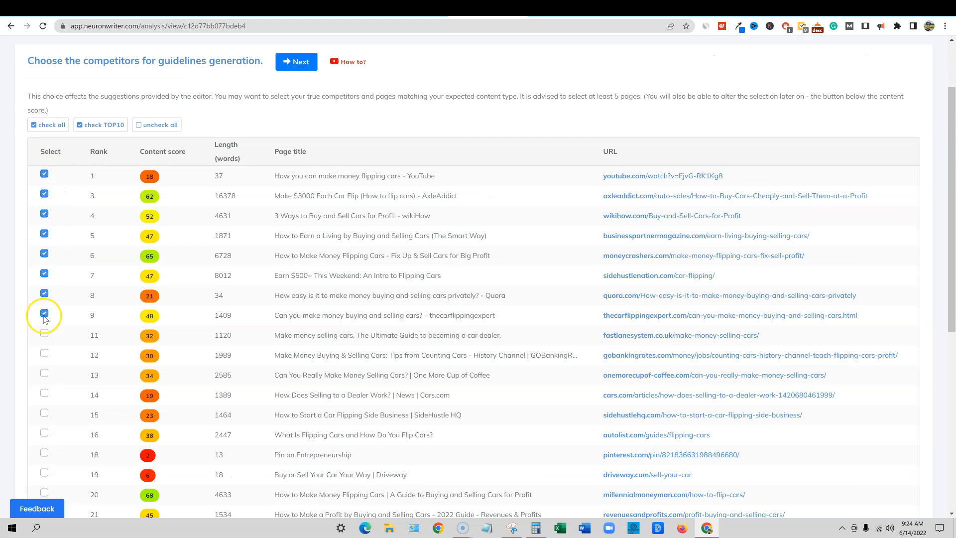
scroll(64, 166, down, 4)
scroll(100, 378, up, 5)
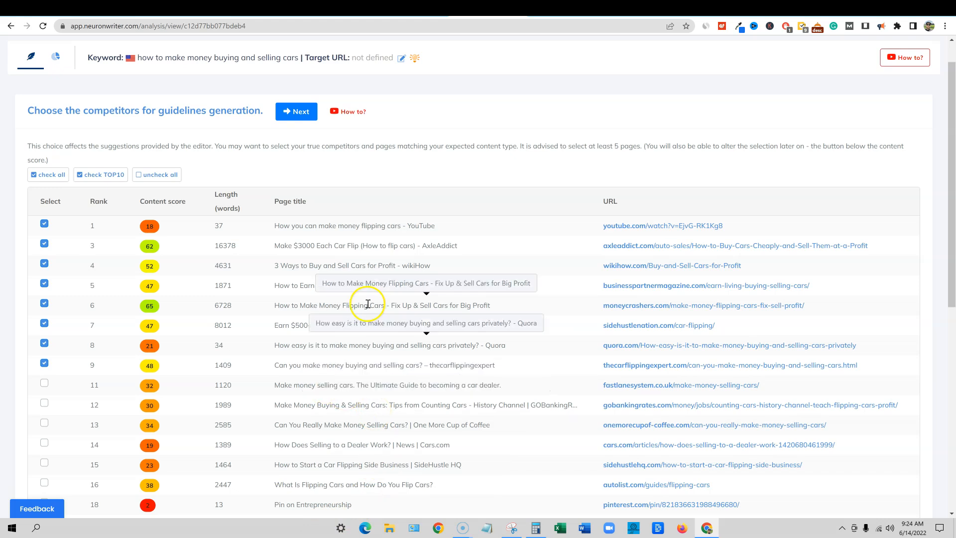
click(44, 223)
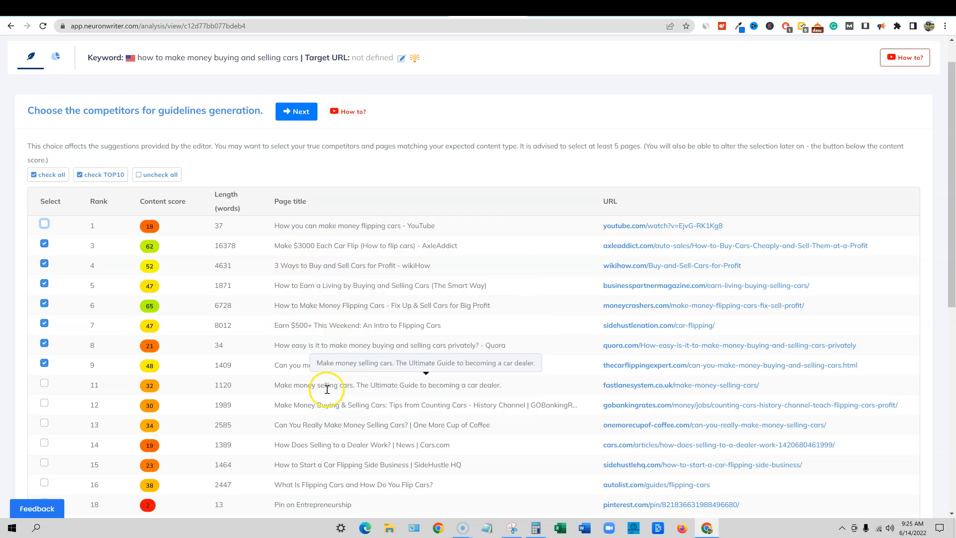
Add the rank 20 millennialmoneyman.com page to the competitors used for guidelines generation.
scroll(313, 378, down, 2)
scroll(312, 378, down, 1)
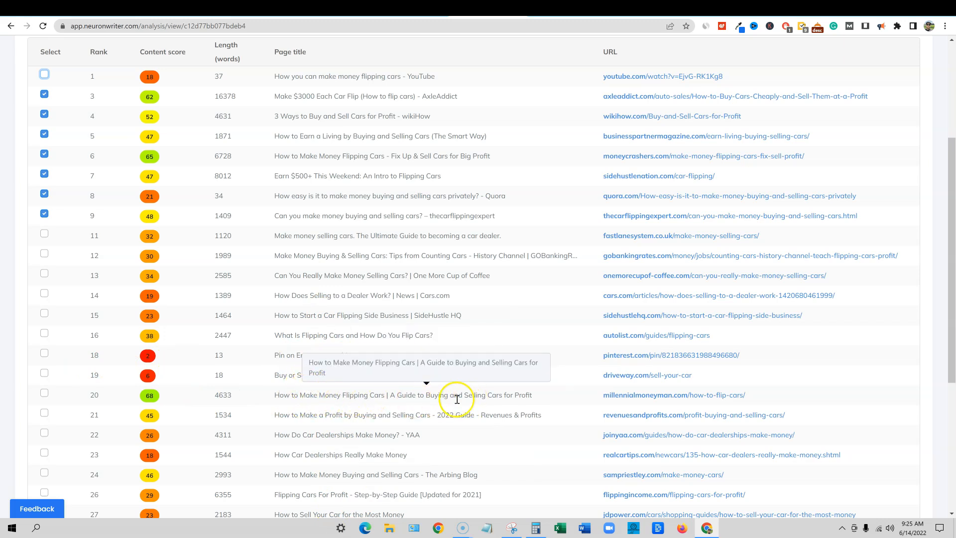
click(216, 394)
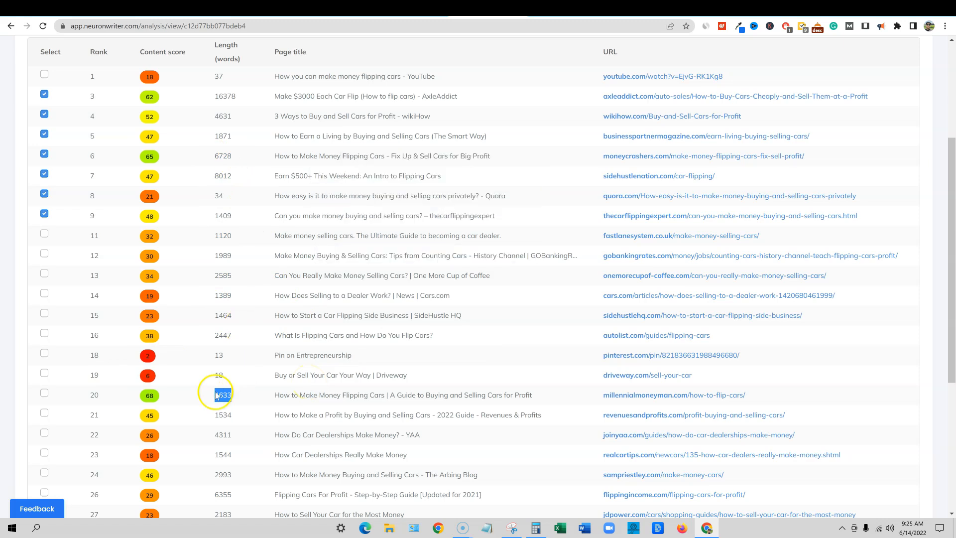
click(45, 394)
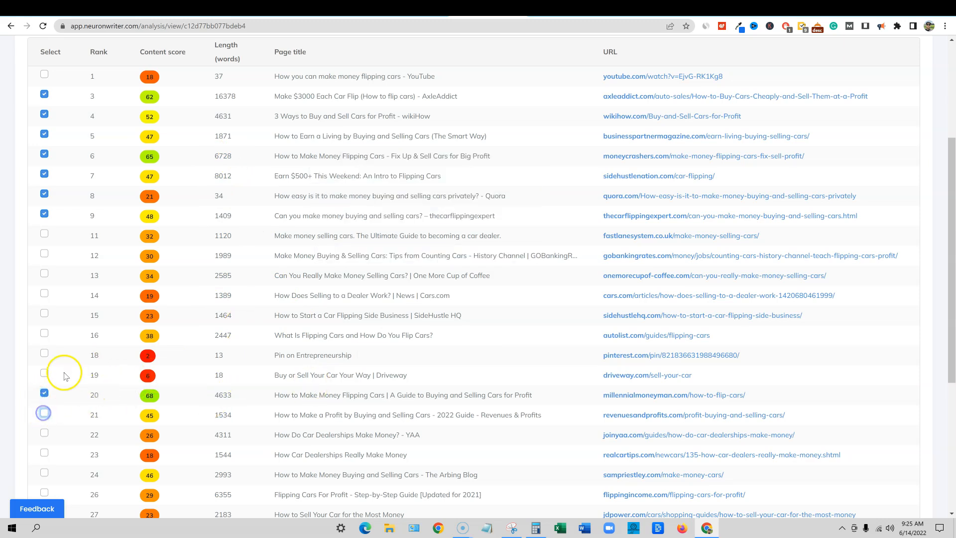
Exclude the rank 8 Quora page, review the remaining competitors, and continue to the content editor with the selection.
scroll(99, 373, up, 4)
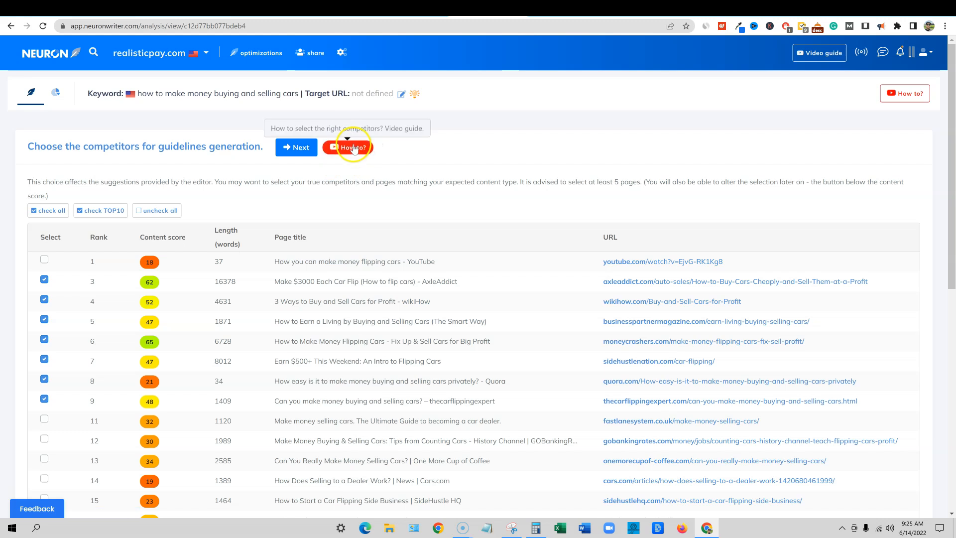
scroll(463, 332, down, 1)
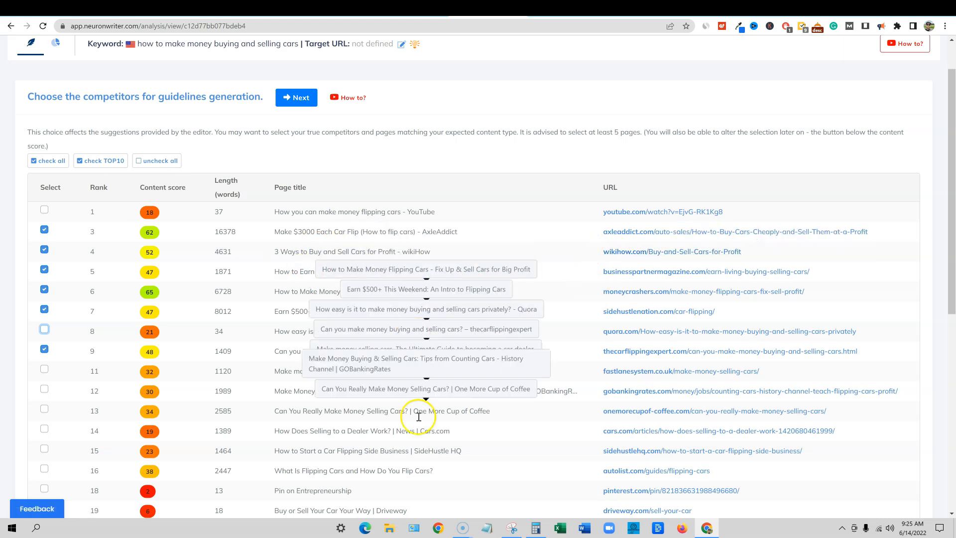
scroll(415, 429, down, 1)
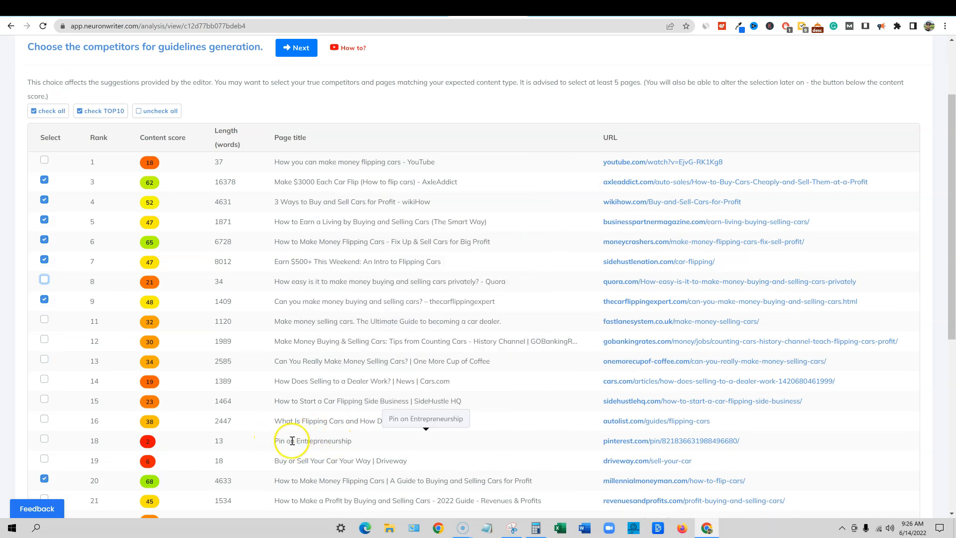
scroll(378, 437, down, 4)
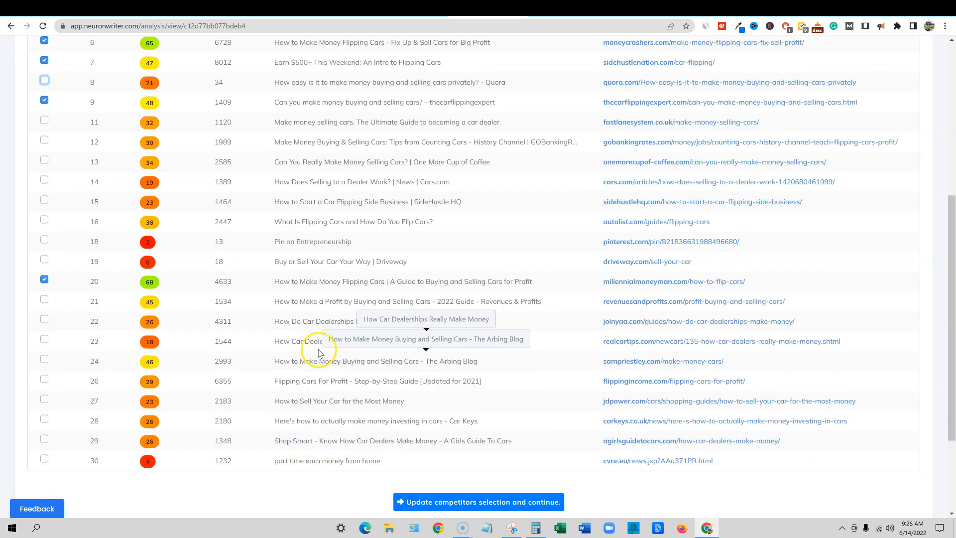
scroll(315, 302, up, 6)
click(296, 147)
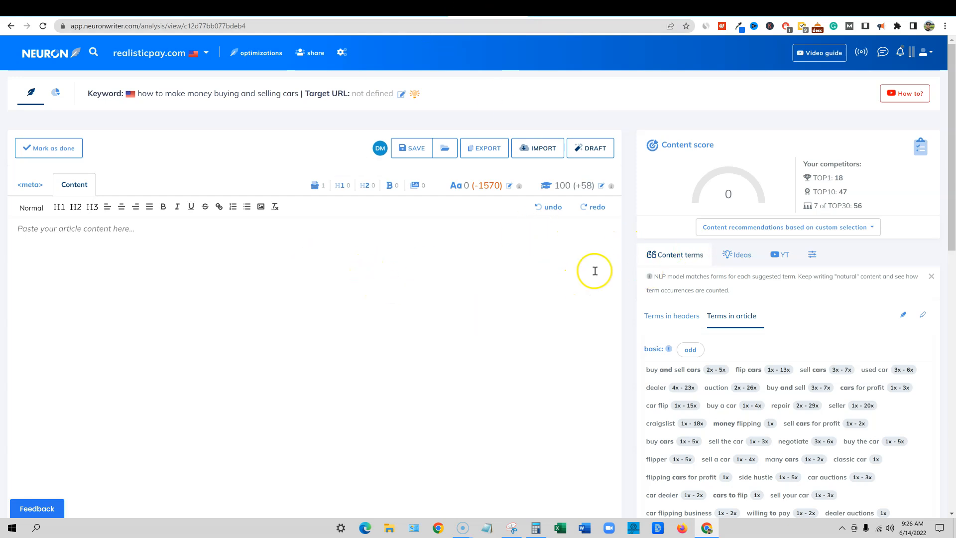
Examine the recommended content terms for the article and the competitors' content scores.
scroll(585, 280, down, 12)
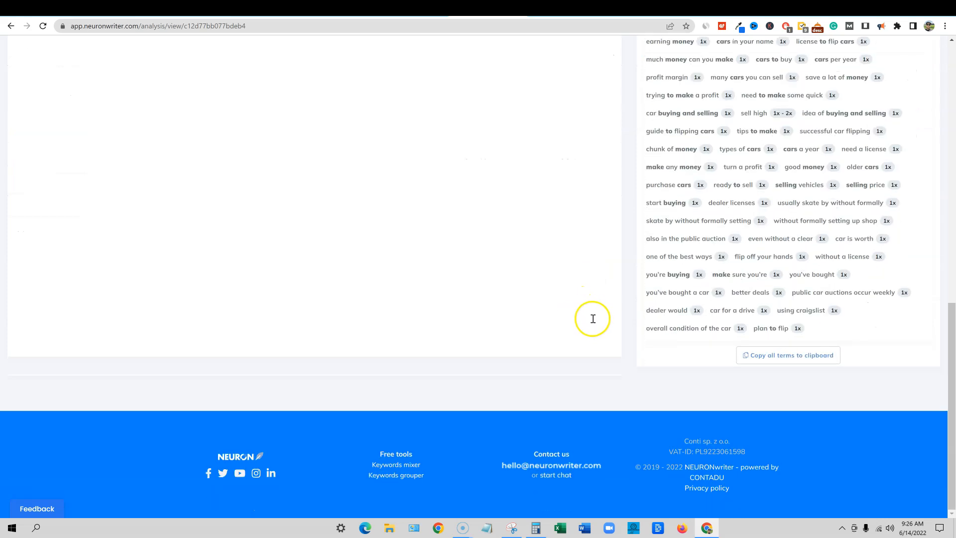
scroll(593, 317, up, 12)
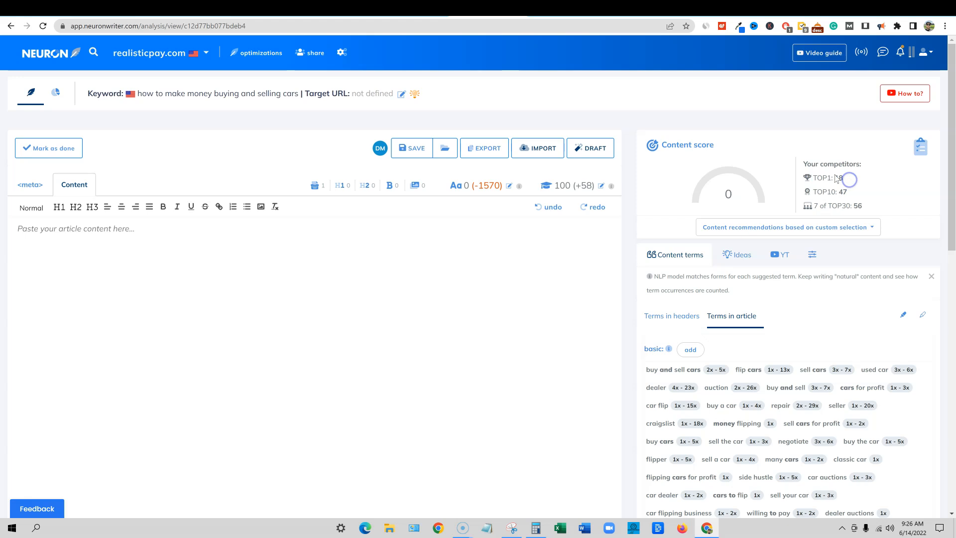
click(855, 178)
click(482, 215)
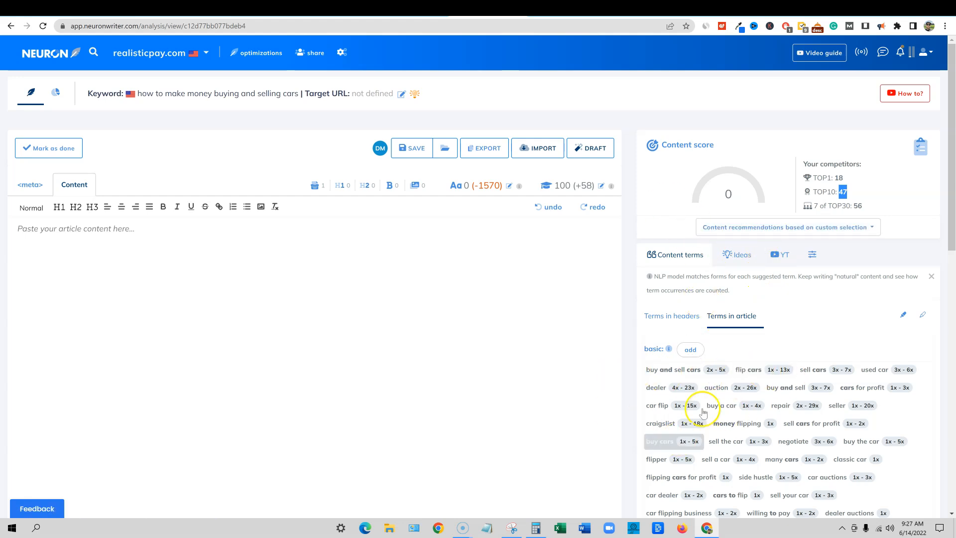
scroll(701, 411, down, 5)
scroll(705, 411, up, 5)
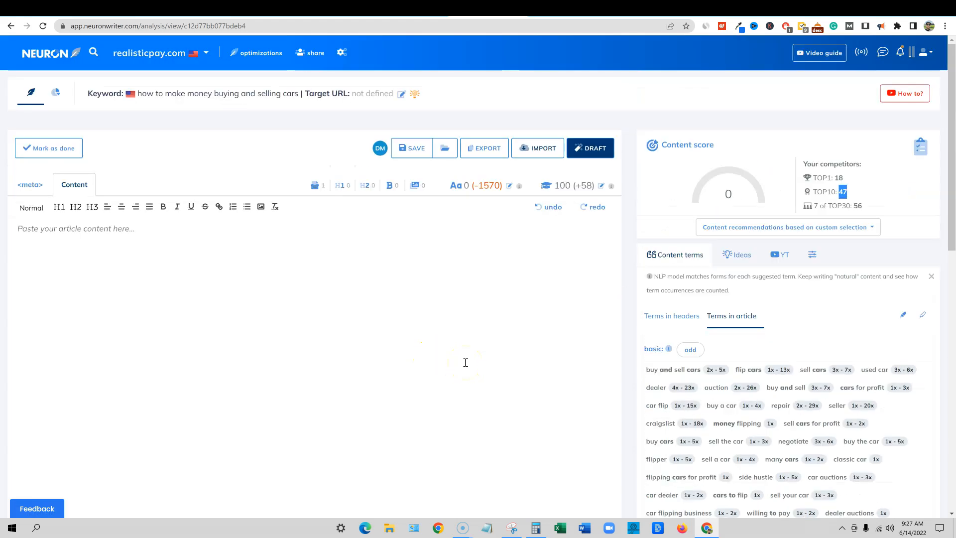
scroll(458, 373, down, 5)
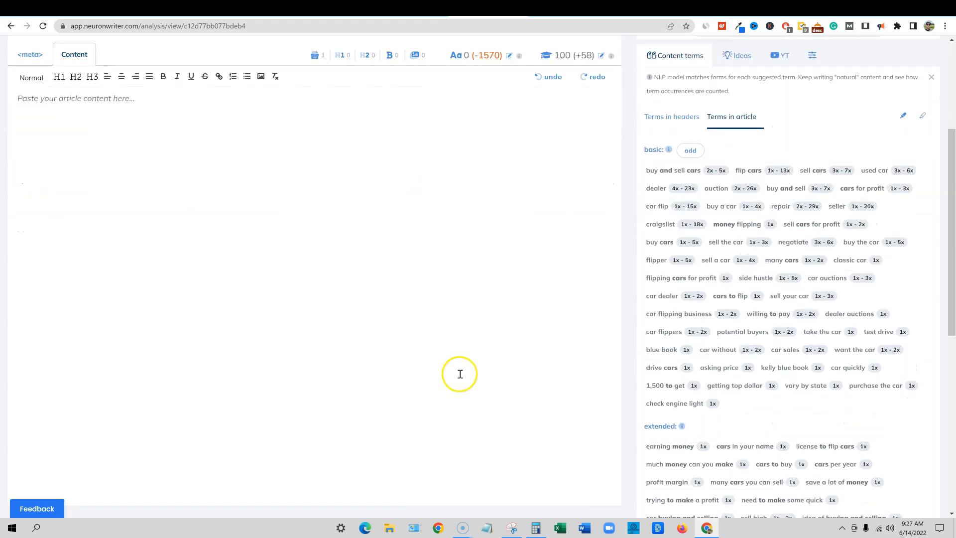
scroll(422, 363, up, 5)
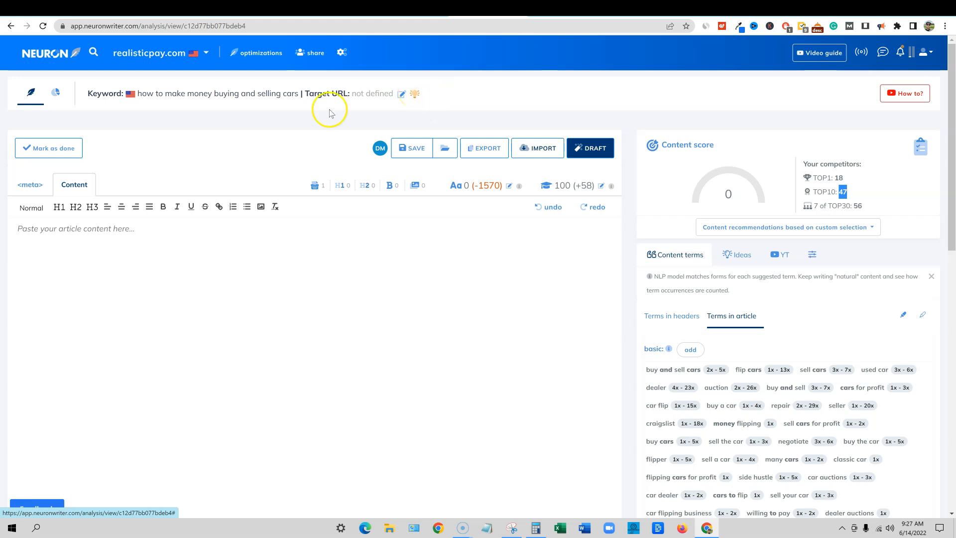
View the target URL suggestions for the keyword and the overall content score breakdown, closing both without choosing anything.
drag(149, 94, 302, 94)
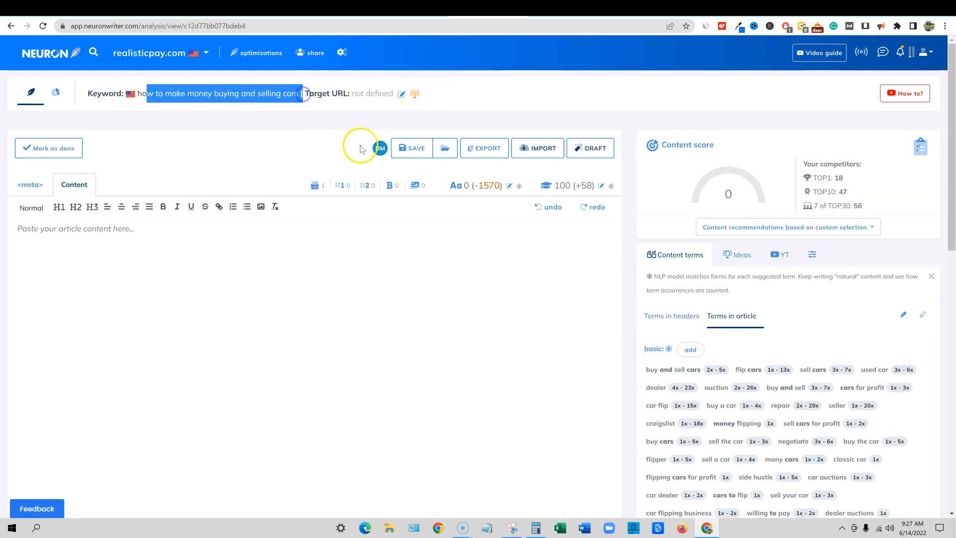
click(492, 101)
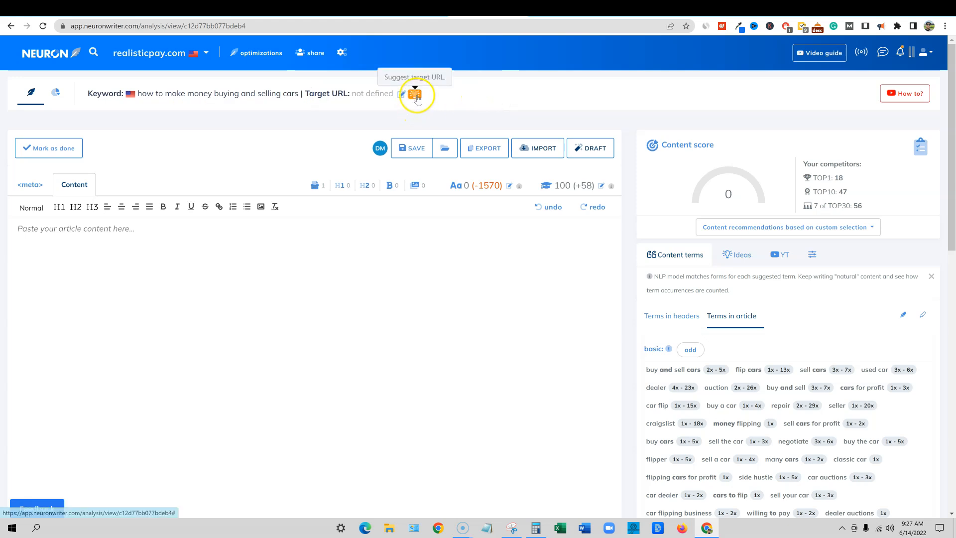
click(323, 98)
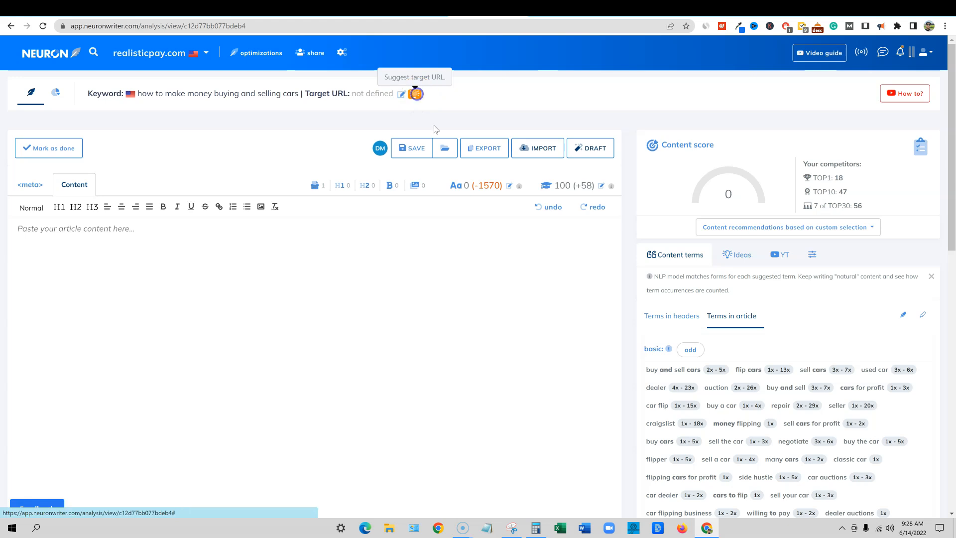
click(445, 154)
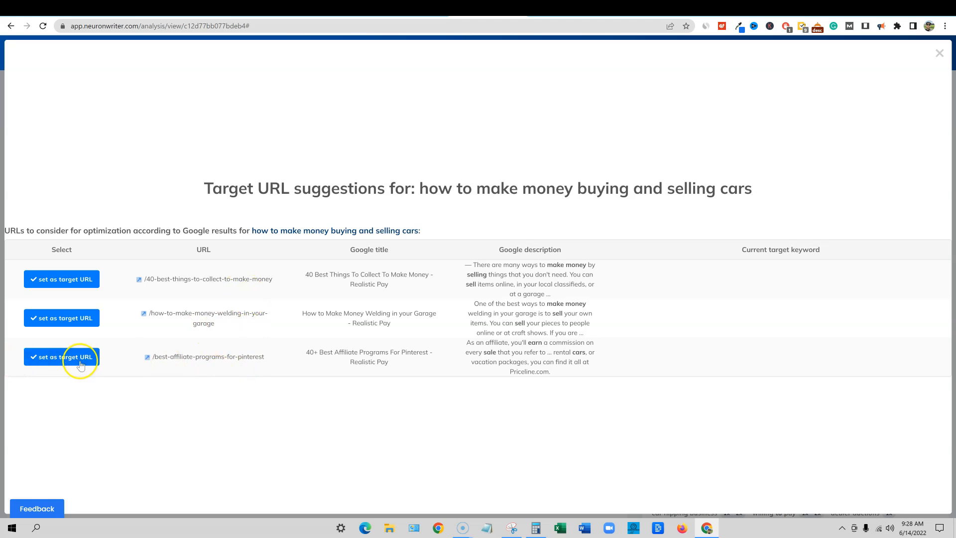
click(940, 53)
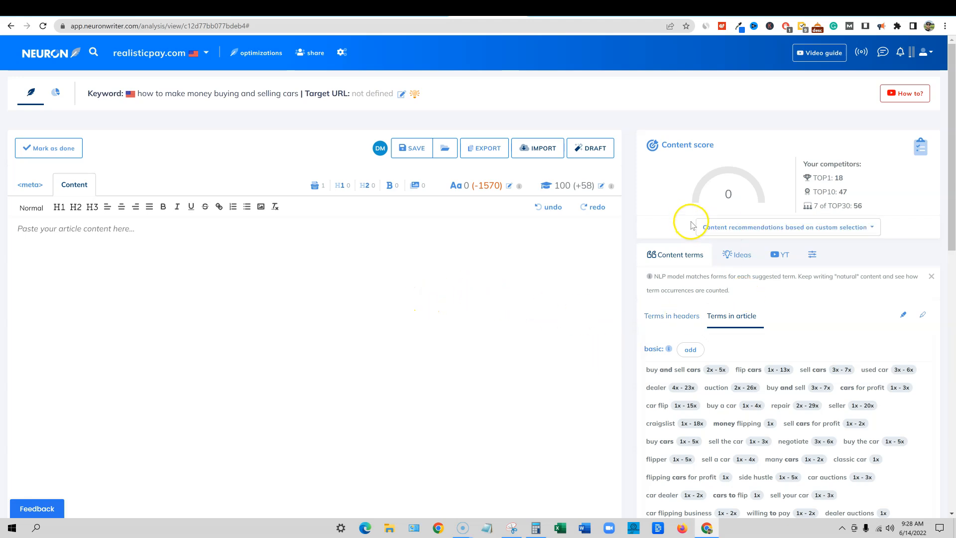
click(920, 148)
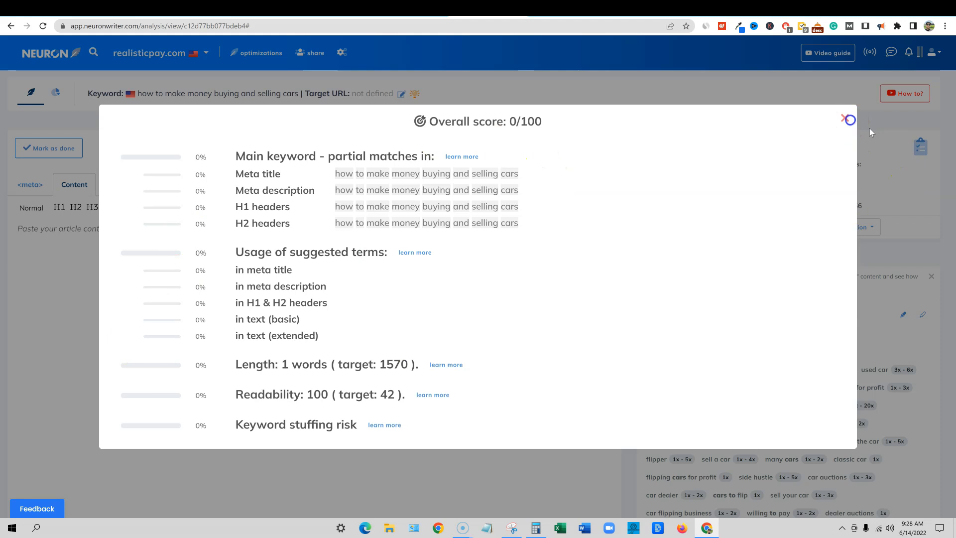
click(845, 118)
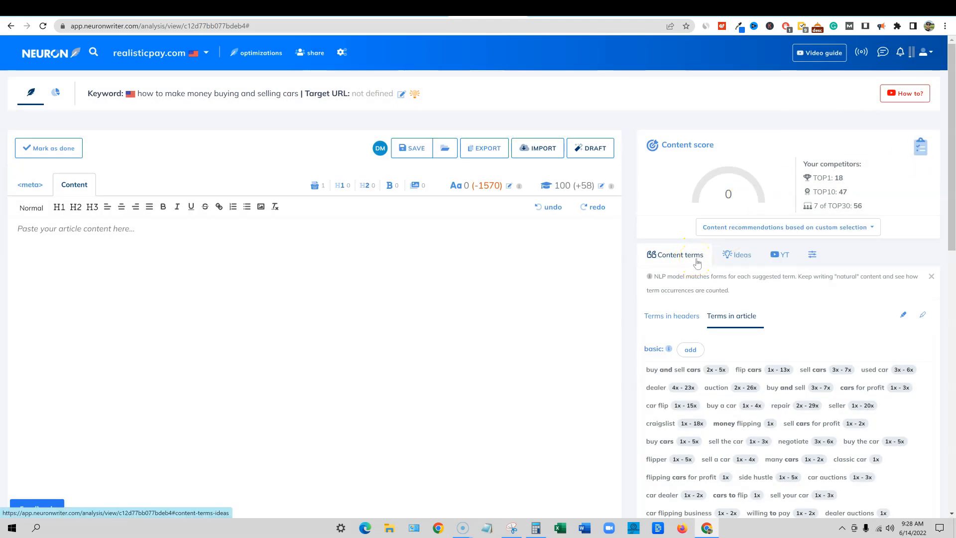
Open the content draft and add the millennialmoneyman.com header "How much money can you make flipping cars?" to the article layout.
click(591, 148)
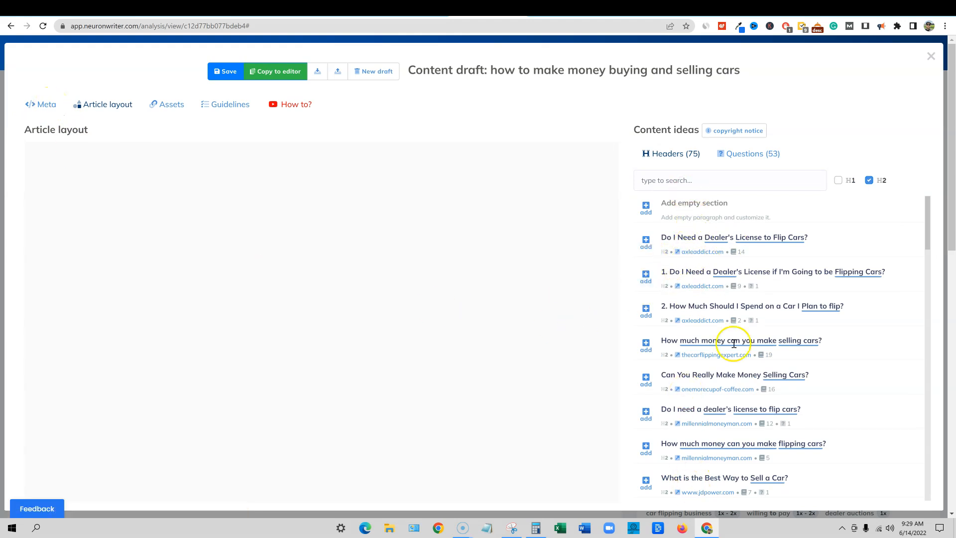
click(645, 448)
click(345, 192)
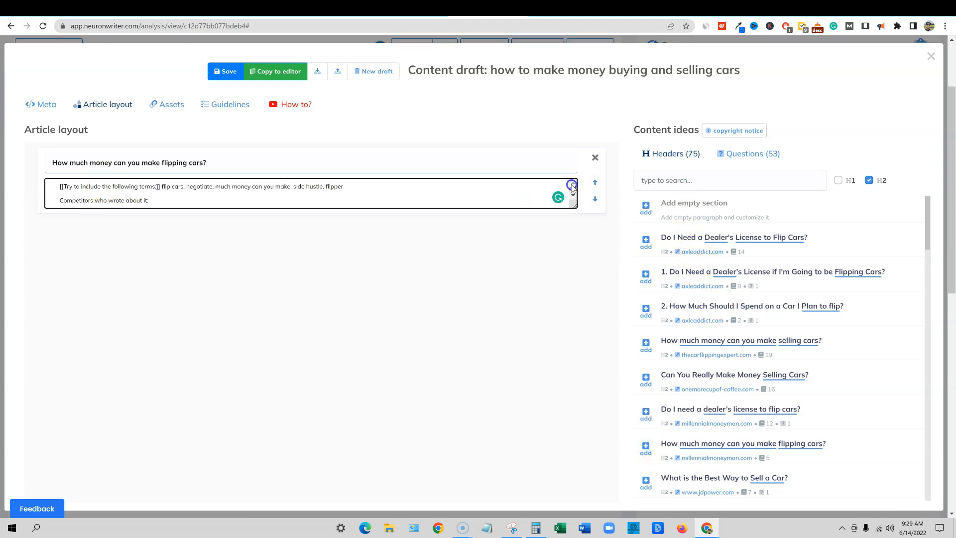
Review the flipping cars section's suggested terms and competitor link, and show the question ideas.
scroll(572, 195, down, 1)
click(57, 201)
drag(57, 201, 252, 201)
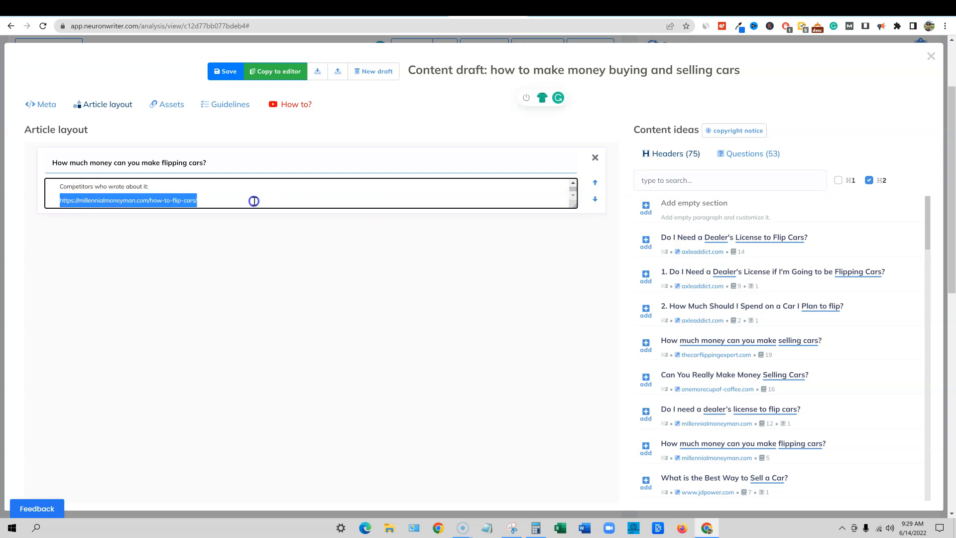
click(573, 183)
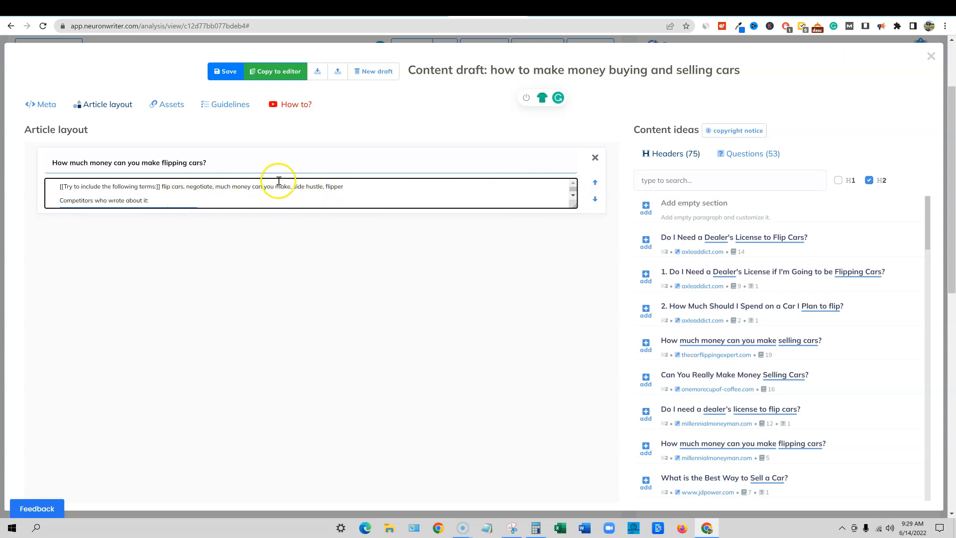
drag(346, 186, 160, 181)
drag(59, 184, 188, 200)
click(319, 263)
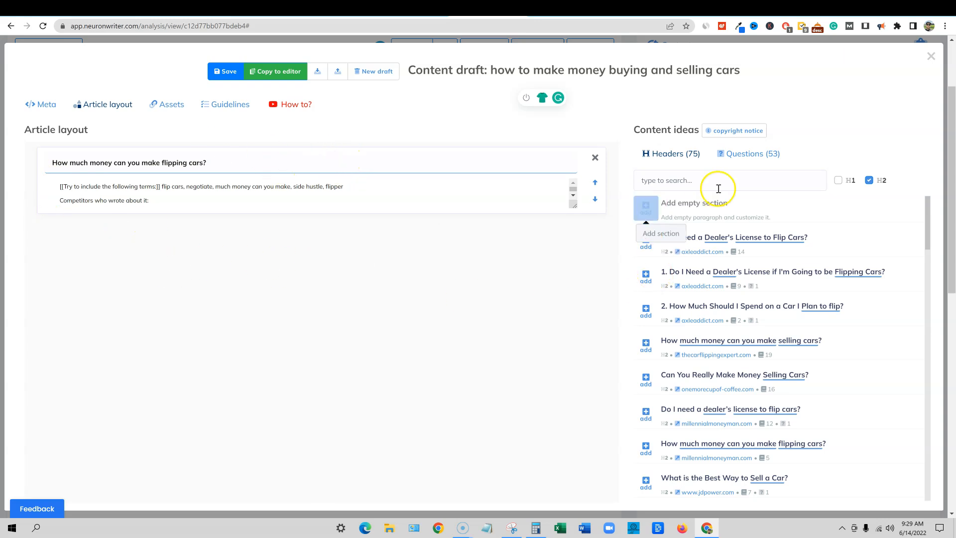
click(745, 154)
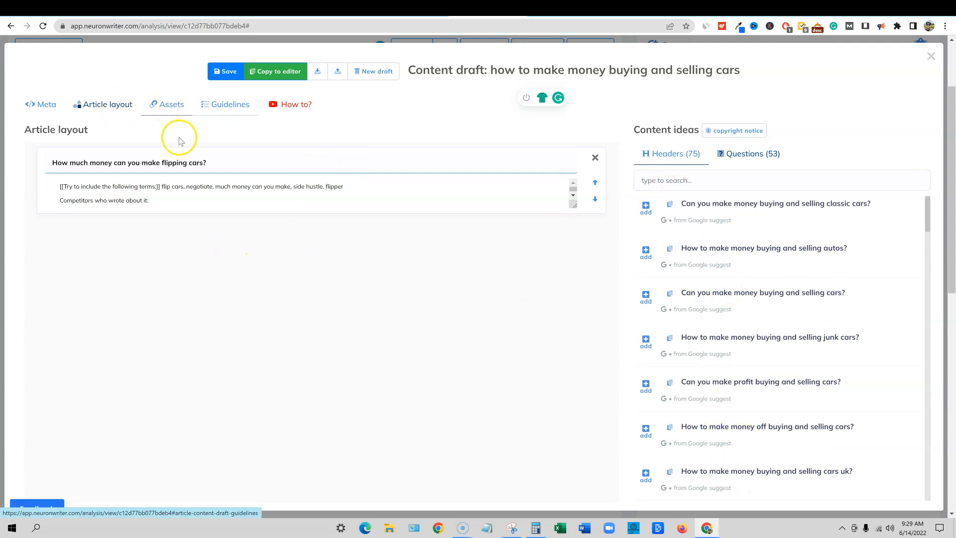
In the draft's meta settings, use the moneycrashers.com title "How to Make Money Flipping Cars - Fix Up & Sell Cars for Big Profit".
click(47, 105)
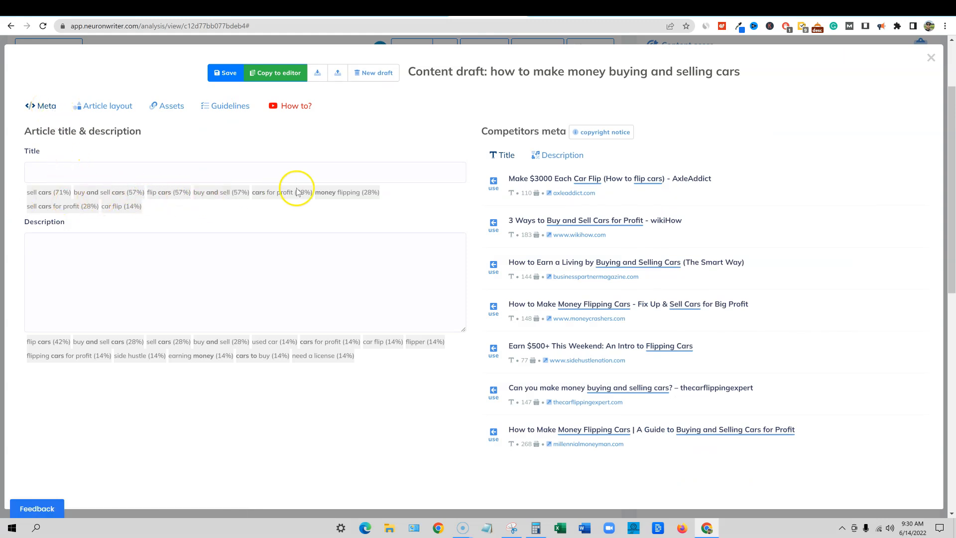
click(82, 257)
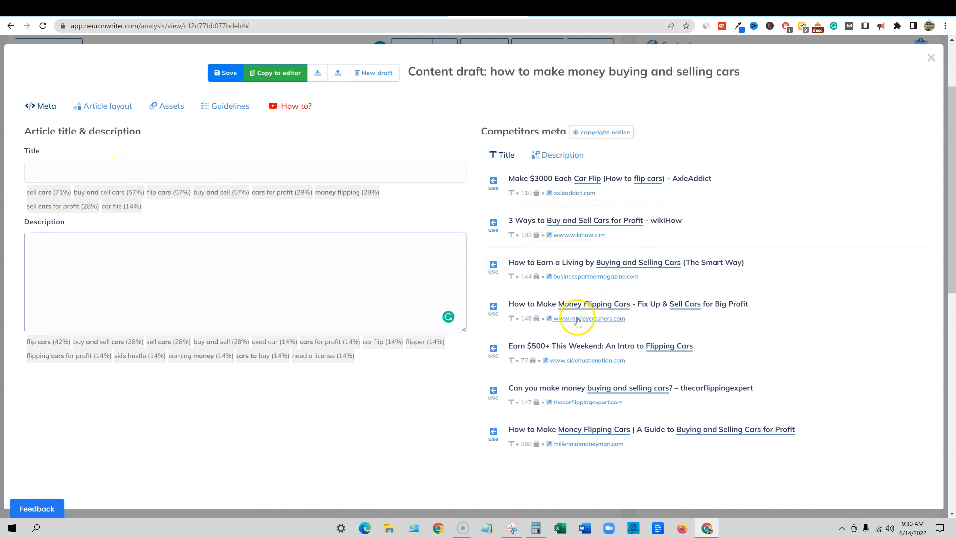
click(493, 308)
click(251, 280)
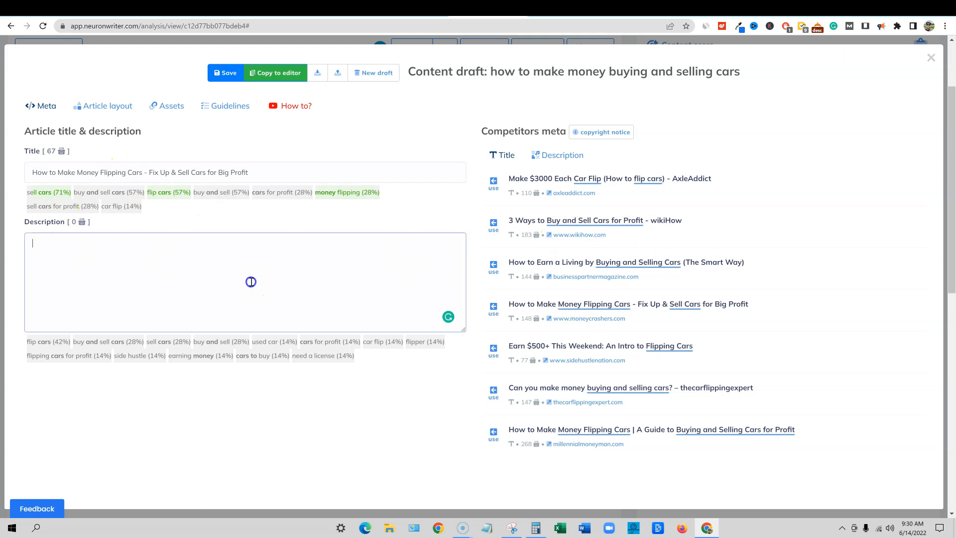
Try the axleaddict.com and wikihow.com meta descriptions for the draft, and settle on the axleaddict.com one.
click(560, 155)
click(495, 155)
click(567, 157)
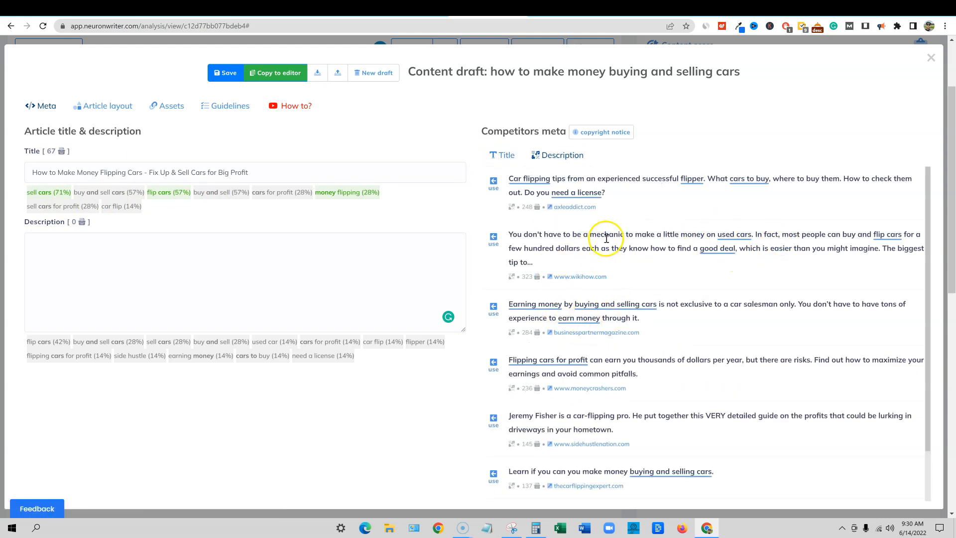
click(494, 185)
click(180, 276)
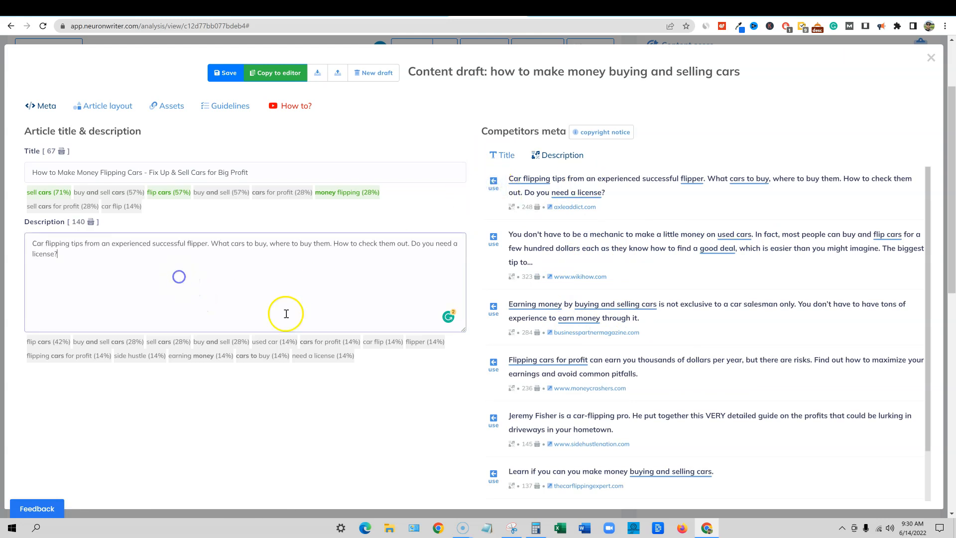
click(493, 239)
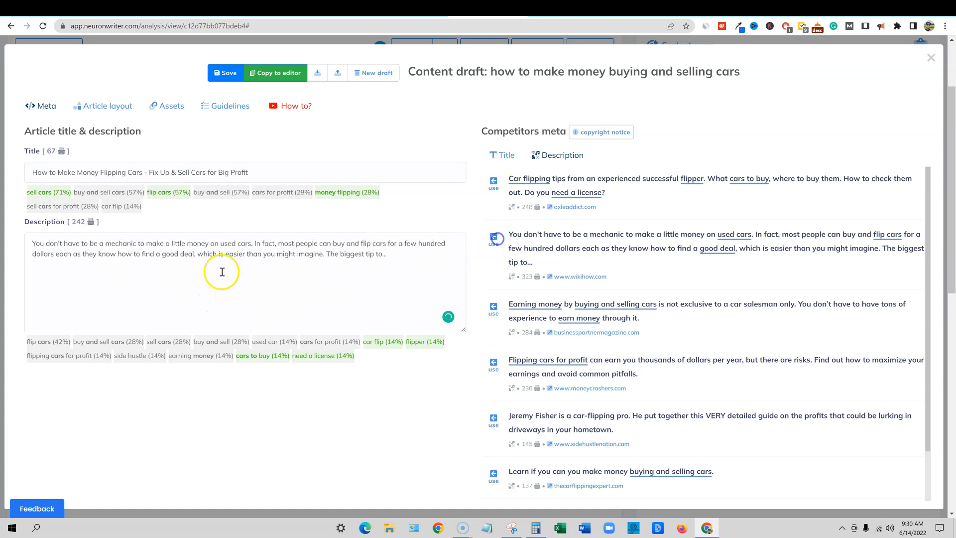
click(494, 182)
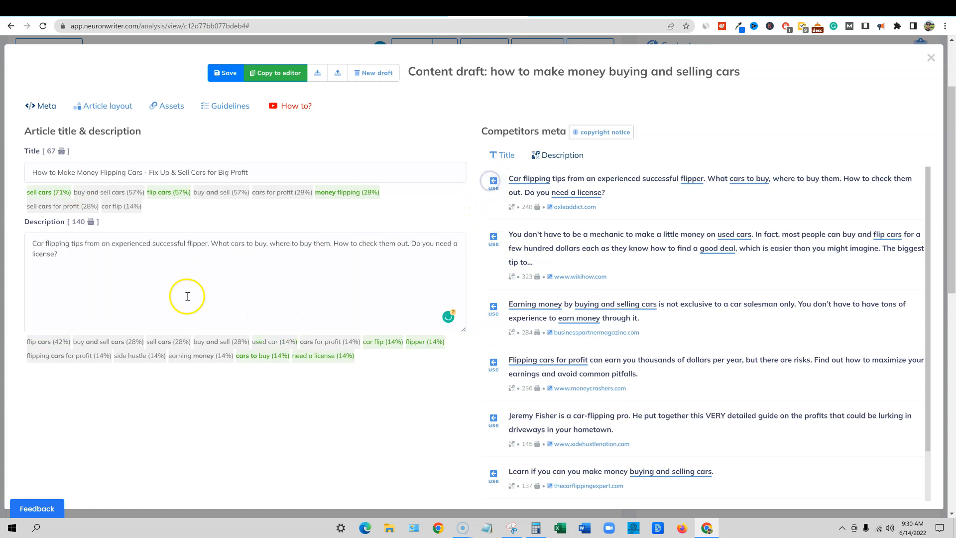
Add the questions "Can you make money buying and selling cars?" and "How to make money buying and selling junk cars?" to the article layout.
click(110, 104)
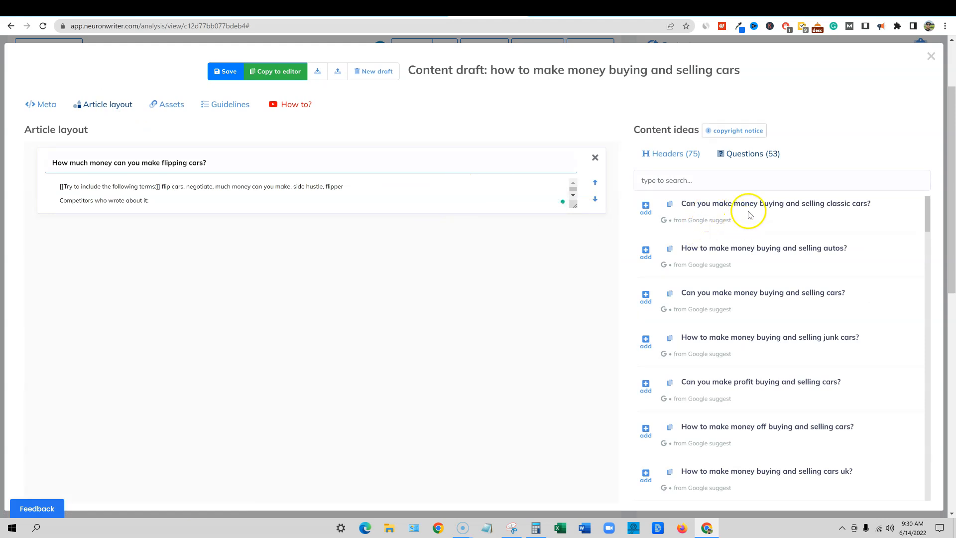
click(646, 296)
click(646, 342)
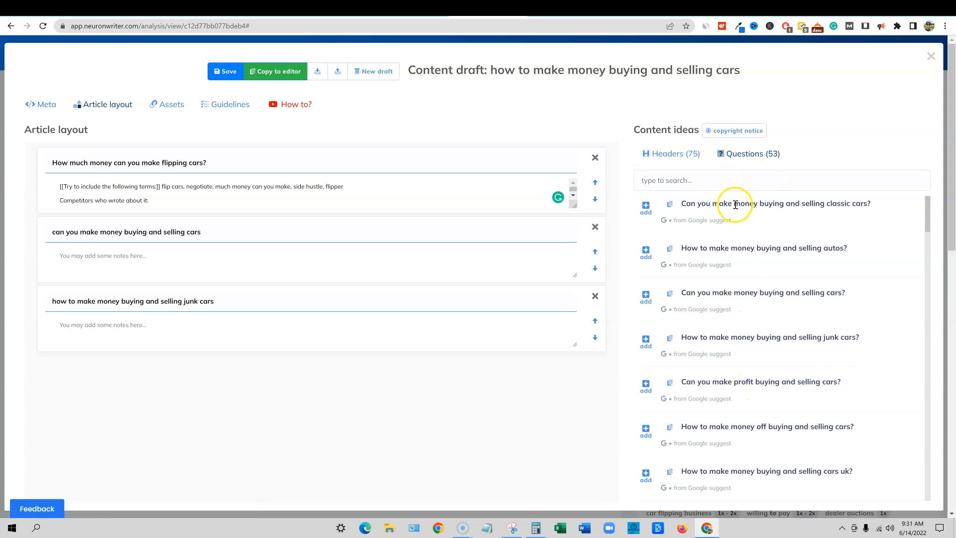
Browse the question ideas and add the ones about making money with autos and classic cars and making profit with cars to the layout.
scroll(741, 299, down, 10)
scroll(749, 342, up, 5)
scroll(742, 328, up, 5)
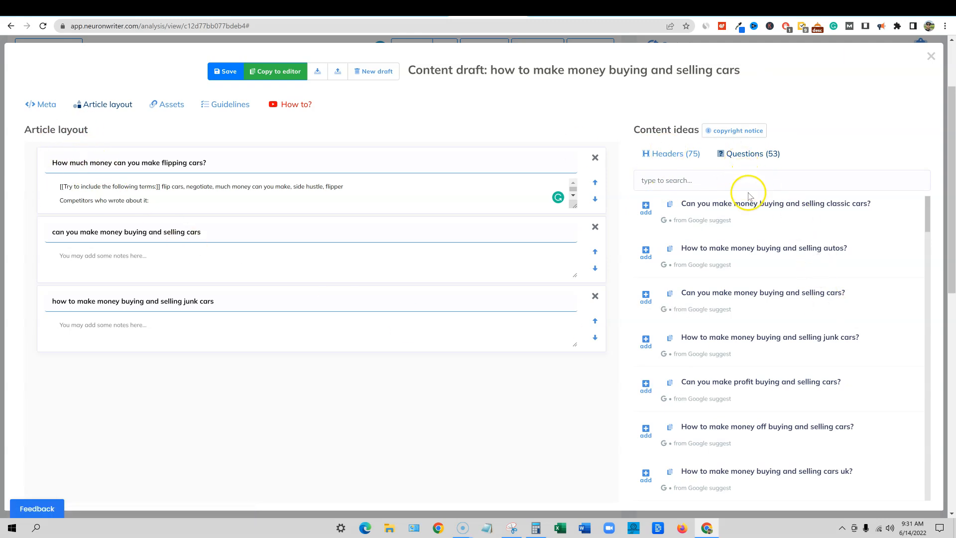
scroll(748, 201, down, 5)
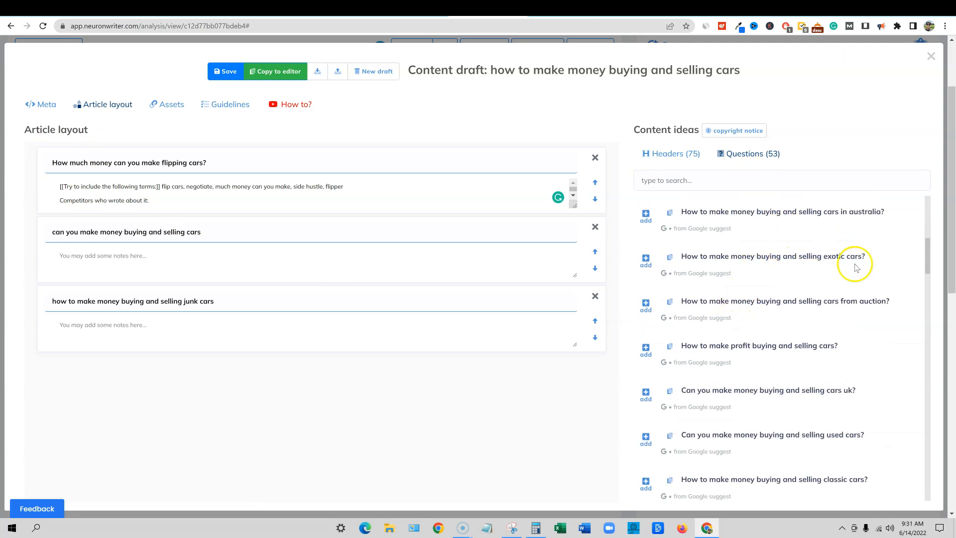
scroll(814, 267, up, 10)
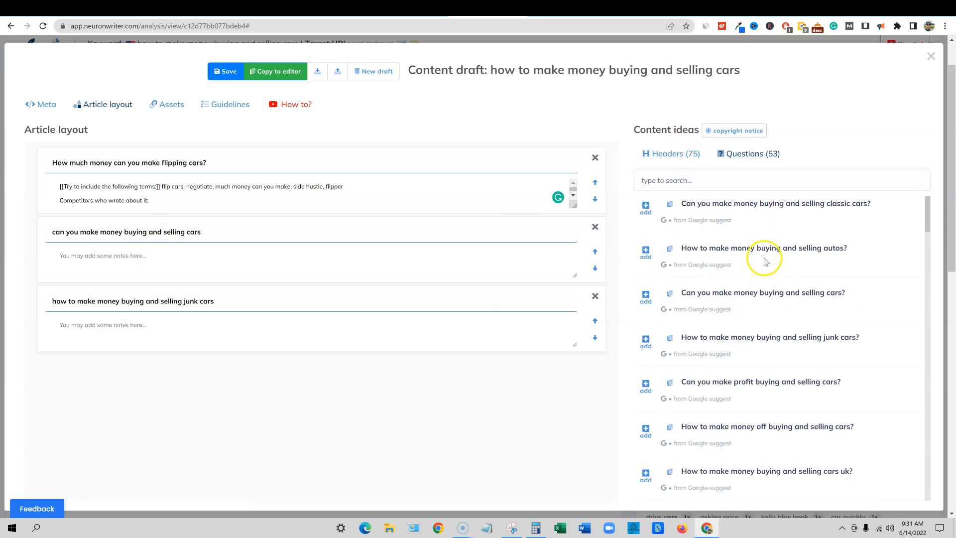
drag(714, 251, 231, 412)
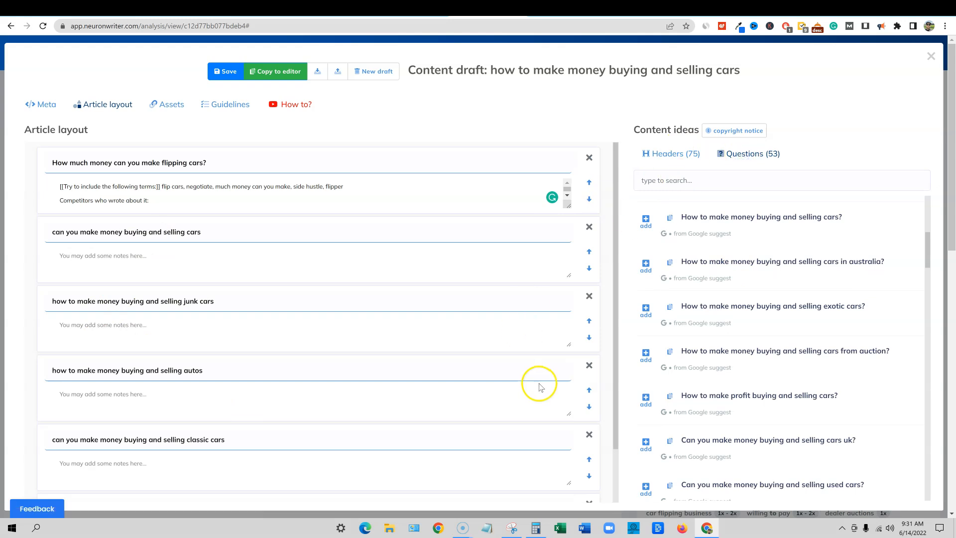
drag(670, 394, 389, 412)
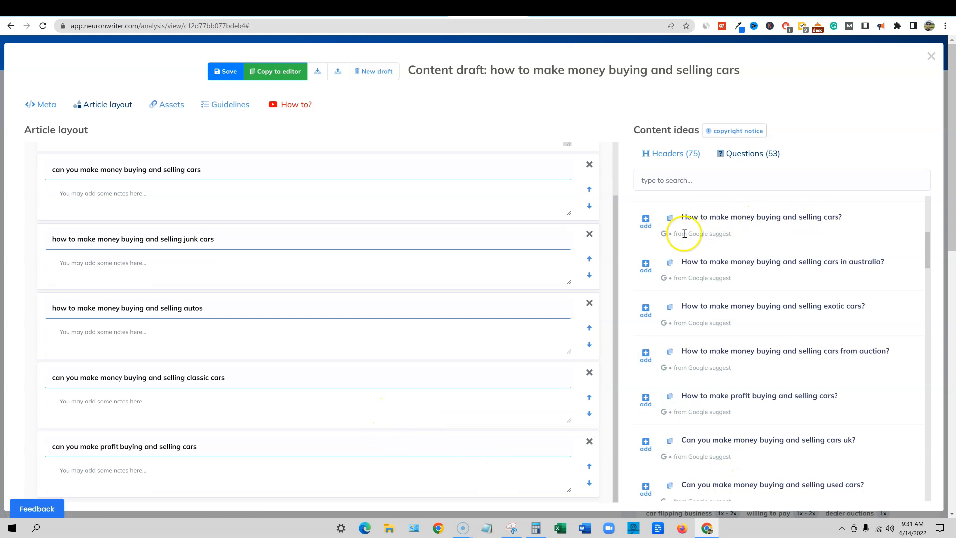
Add the question "How to make money buying and selling cars?" as a section and move it to the start of the article layout.
click(633, 228)
click(588, 467)
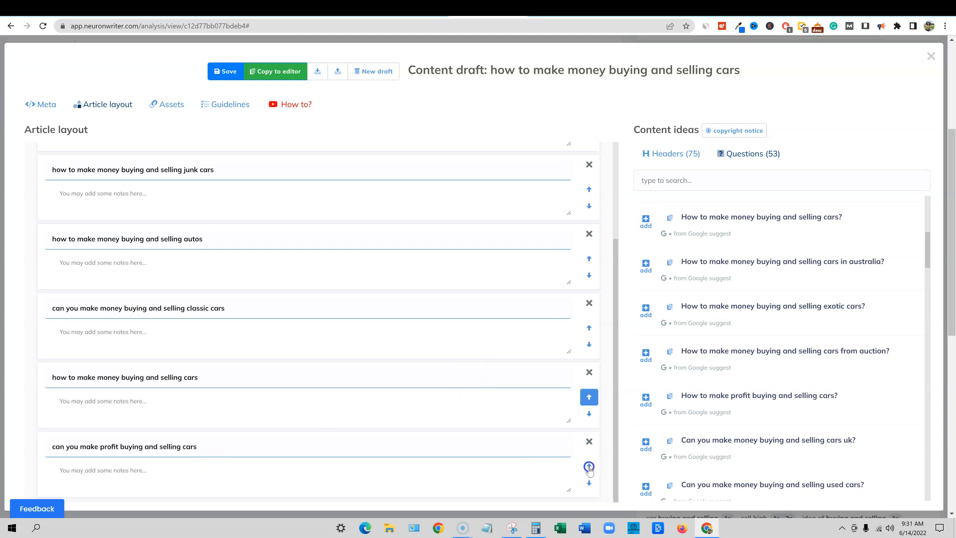
click(589, 398)
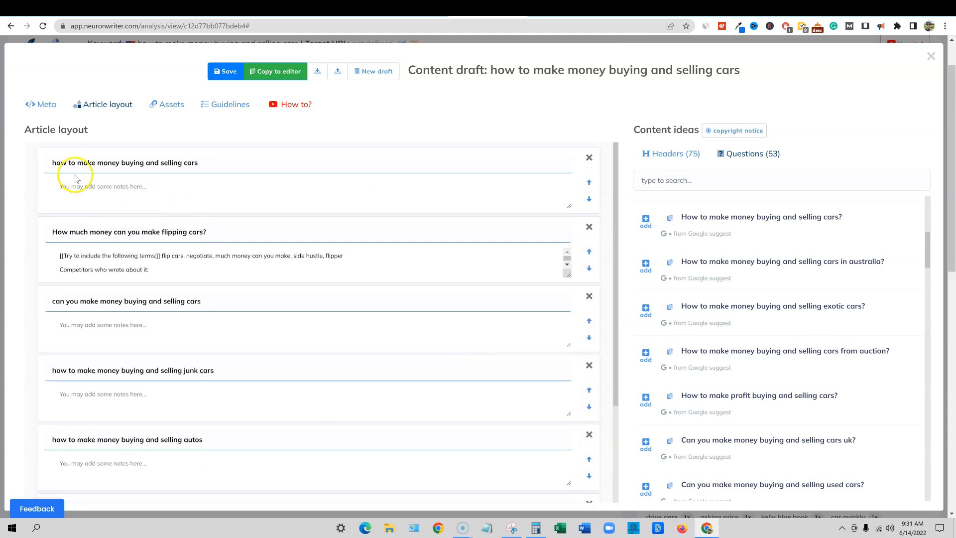
Browse the remaining question ideas for the article layout and read the copyright notice for content ideas.
scroll(742, 359, down, 10)
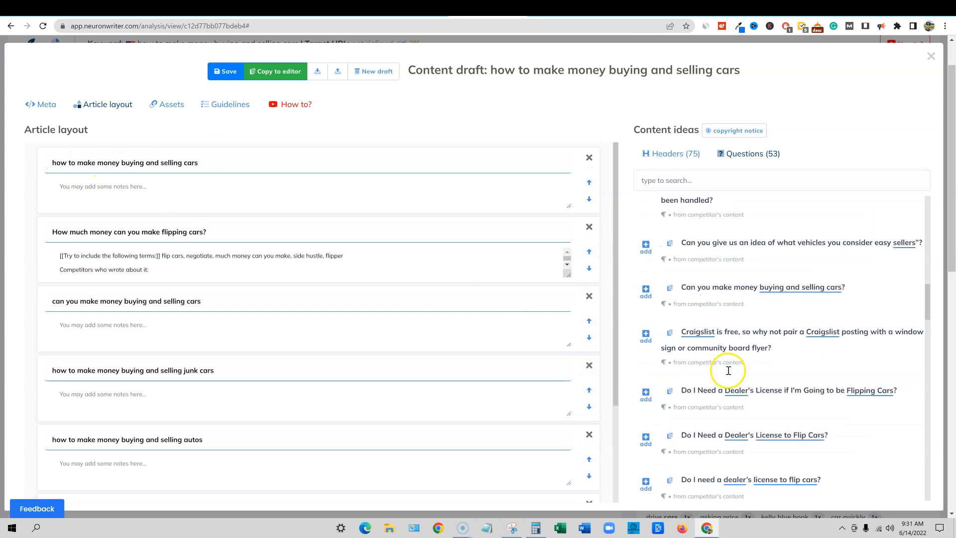
scroll(597, 404, down, 3)
scroll(732, 368, down, 10)
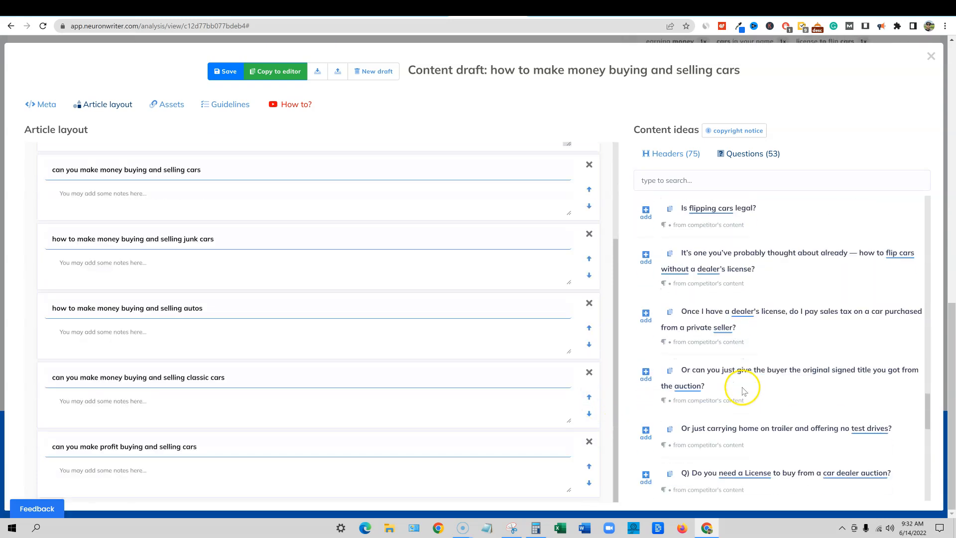
scroll(741, 390, up, 5)
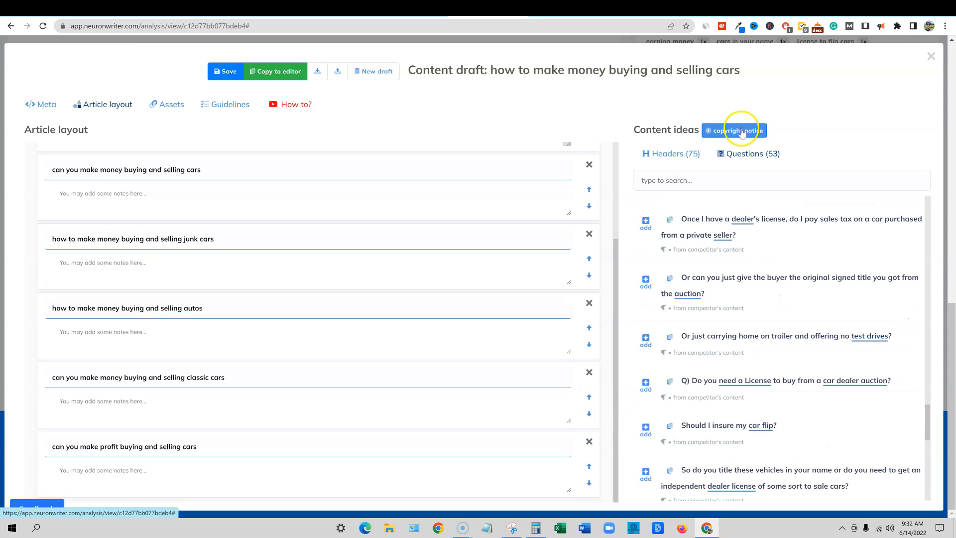
click(737, 131)
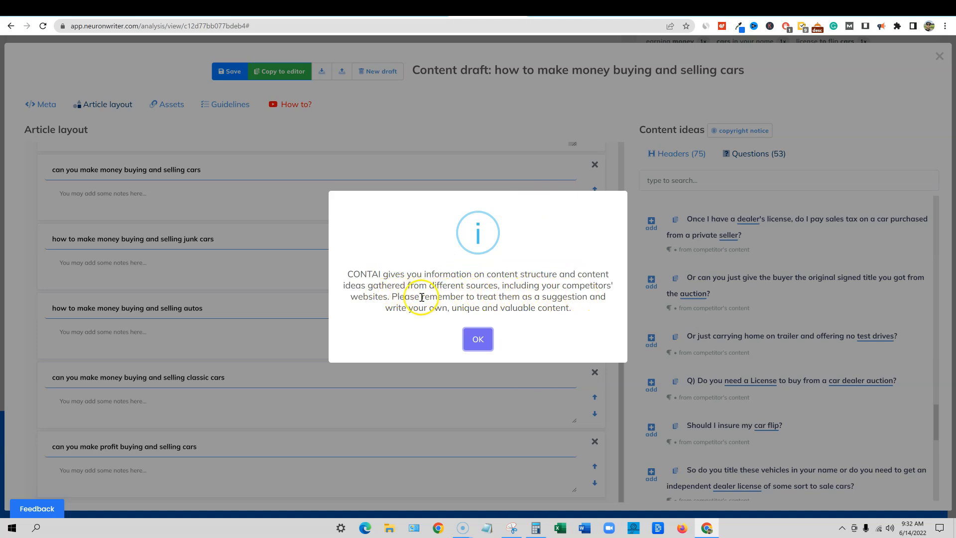
click(478, 338)
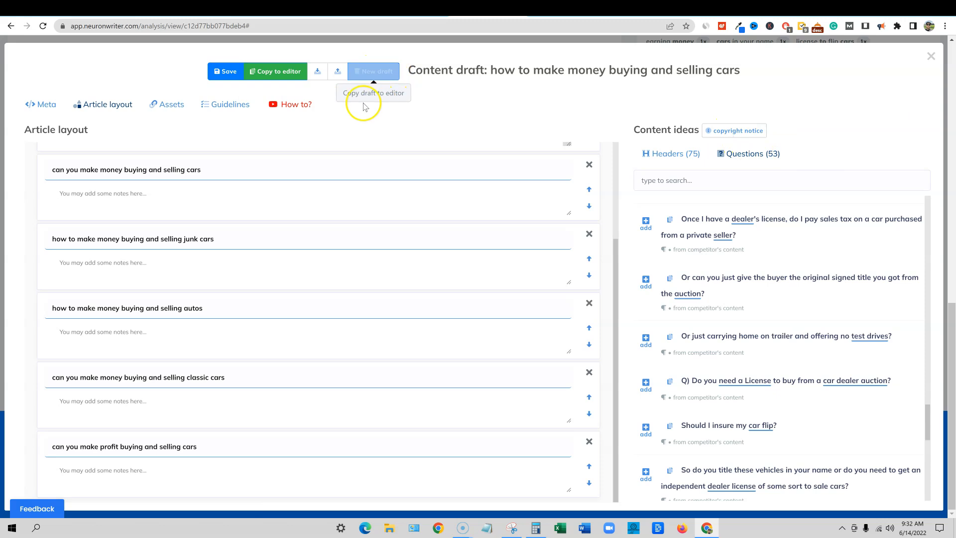
Copy the content draft to the editor and make "How to Make Money Buying and Selling Cars" its H1 heading.
click(287, 75)
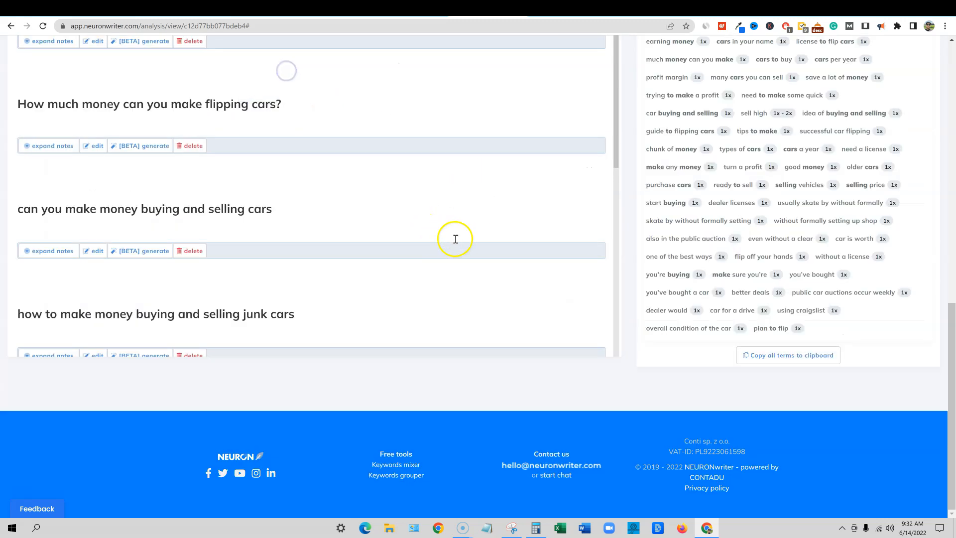
scroll(426, 321, up, 6)
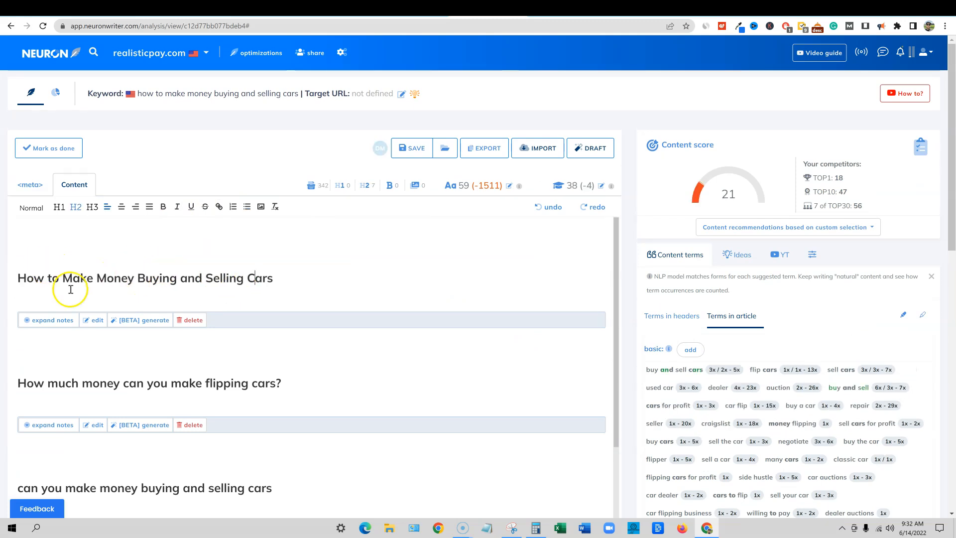
drag(305, 281, 10, 279)
click(59, 207)
key(Right)
scroll(145, 352, down, 1)
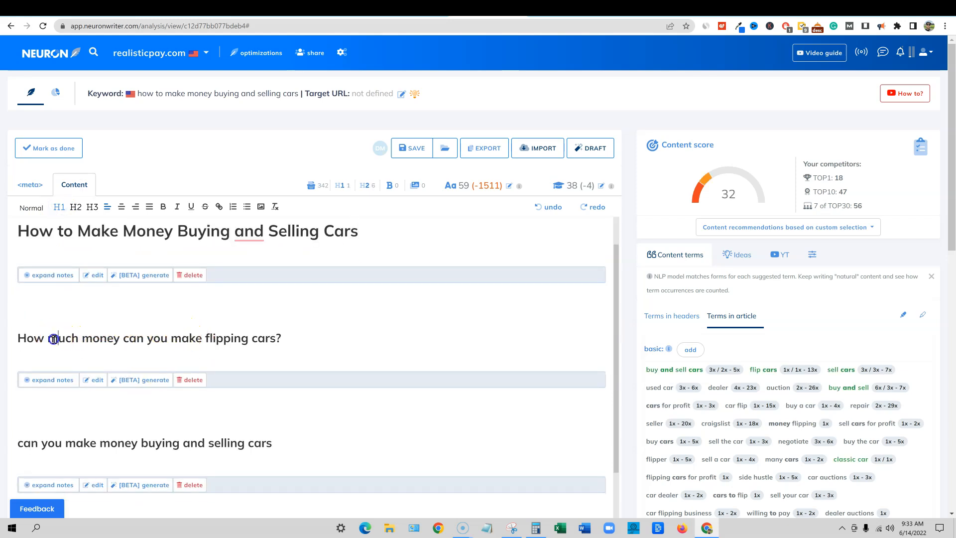
Write "You can make money by buying and selling cars by" as the opening text beneath the H1 heading.
drag(58, 340, 282, 339)
click(74, 303)
click(38, 302)
key(ctrl+v)
Expand the opening sentence with the AI Expand option and use the generated text in the article.
drag(205, 304, 24, 305)
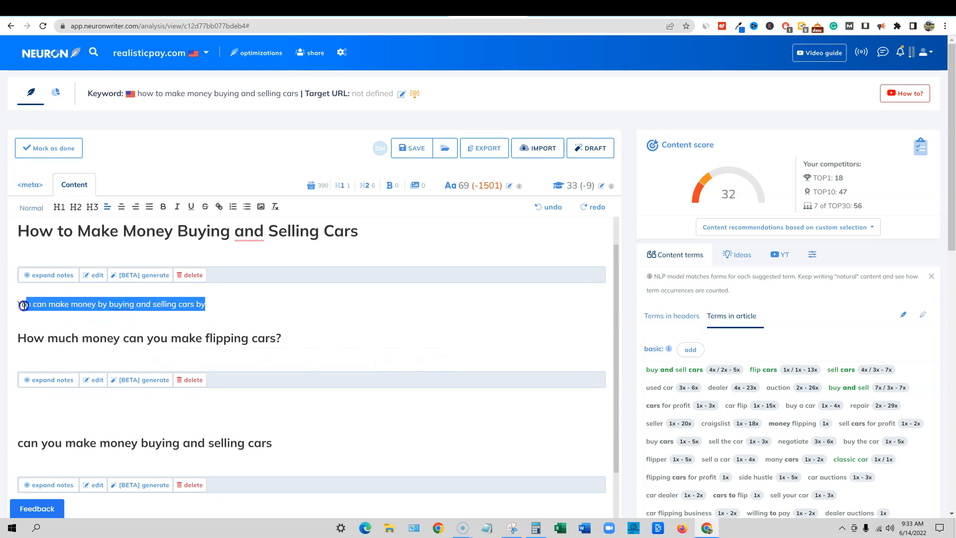
click(159, 282)
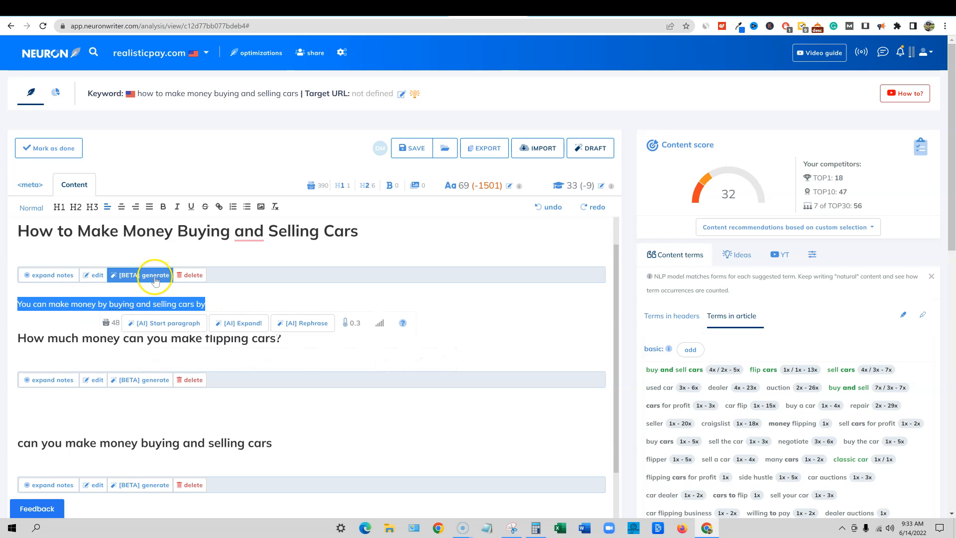
click(252, 323)
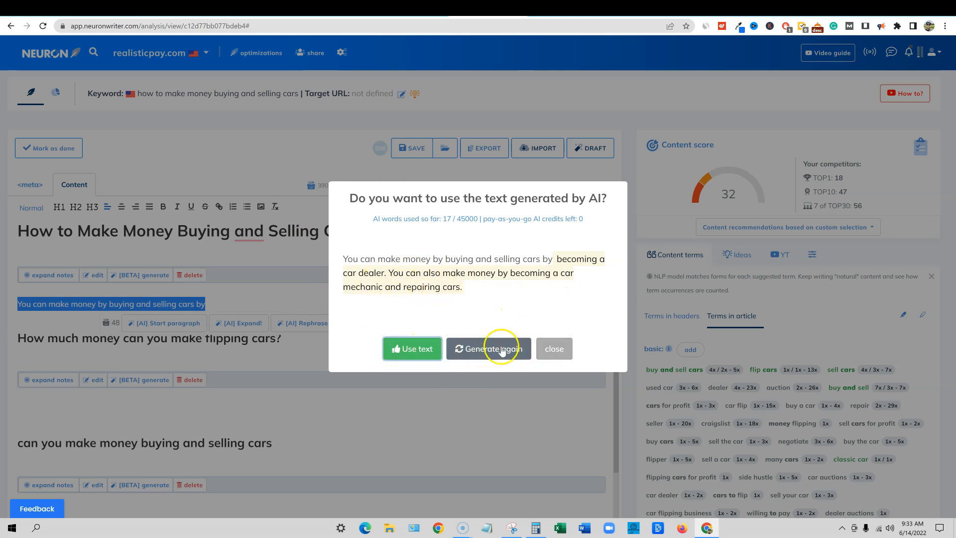
click(408, 348)
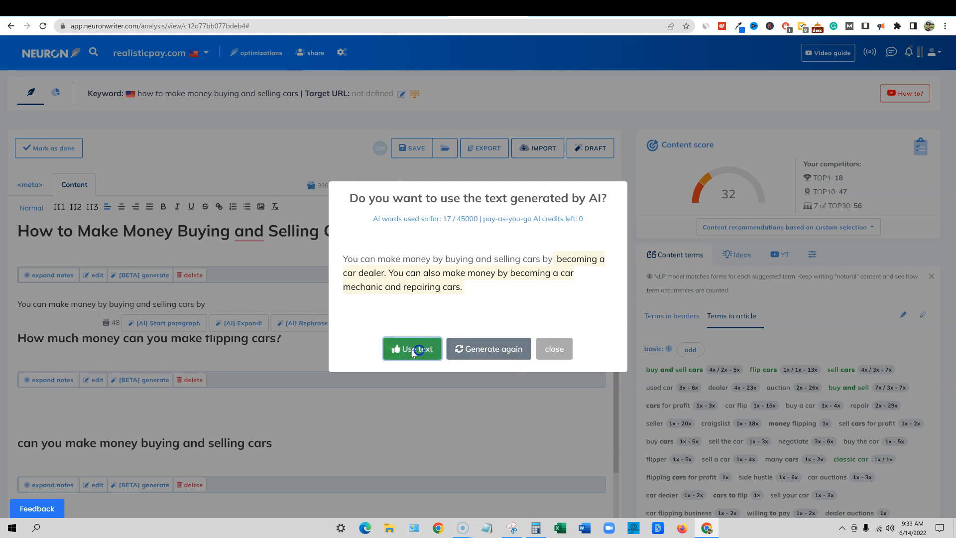
Extend the opening paragraph with text on buying a vehicle cheaply to "flip a car", repairing and reselling it, ending "Otherwise known as car flipping.".
click(572, 354)
text(You can also)
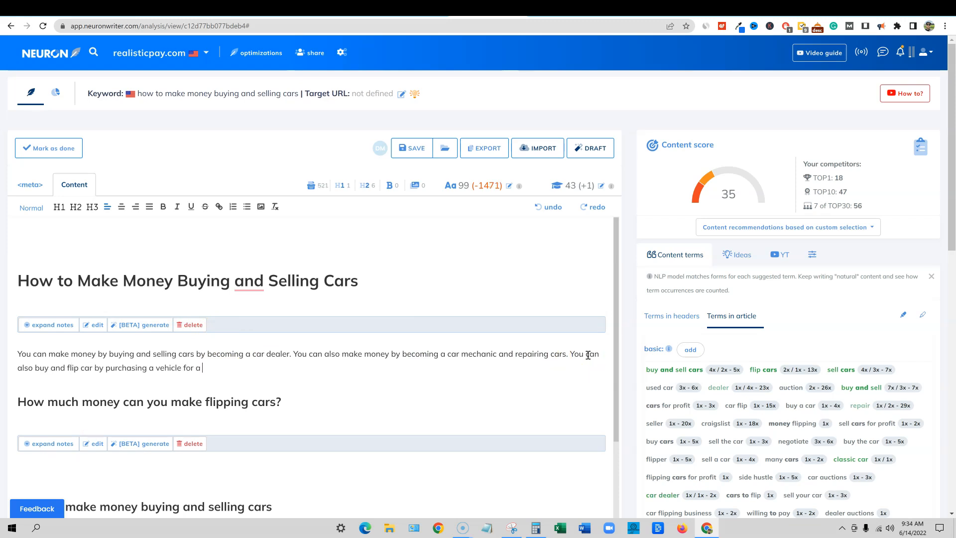
text(then repairing it and selling it for a lot more than you paid for it. Othe)
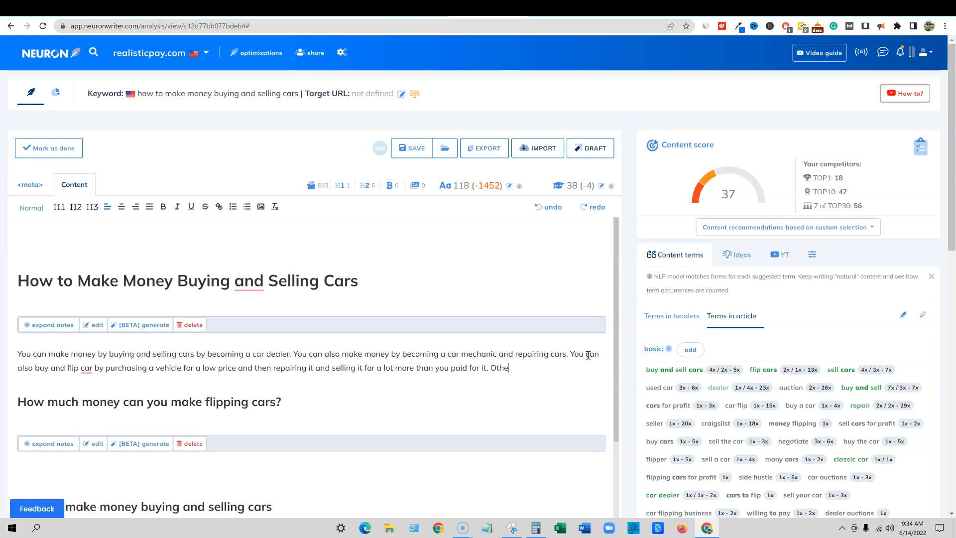
text(rwise known as car flipping.)
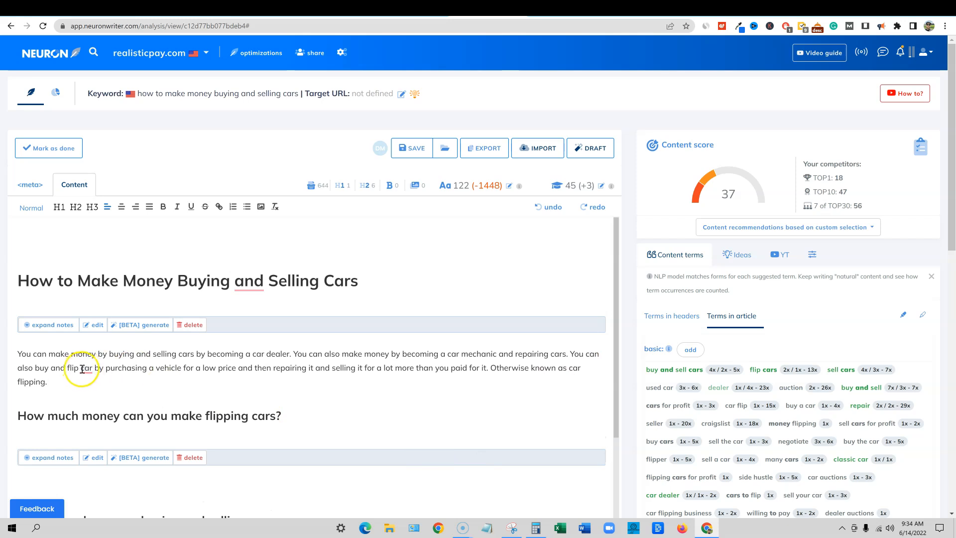
mouse_move(86, 369)
click(95, 396)
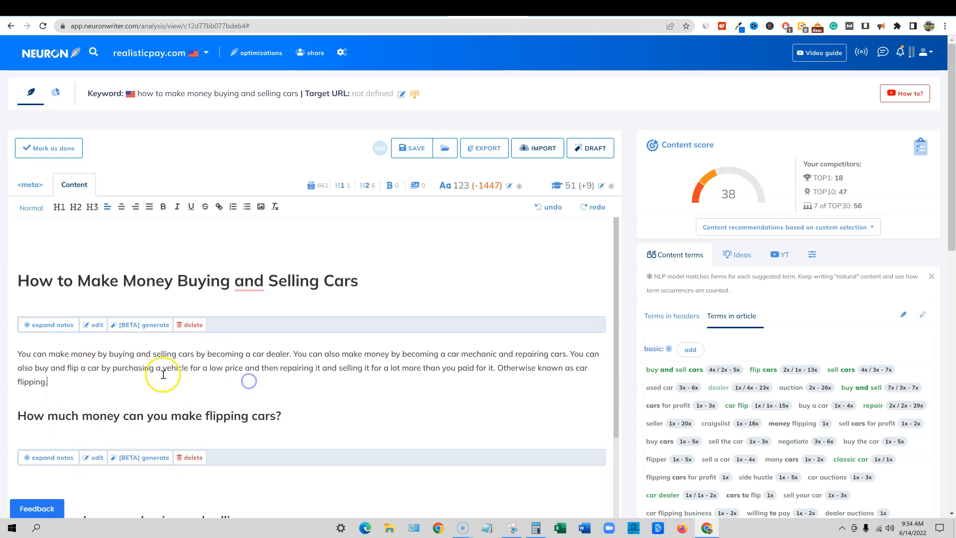
Generate AI text from the heading "How much money can you make flipping cars?" and insert it beneath that heading.
scroll(142, 375, down, 2)
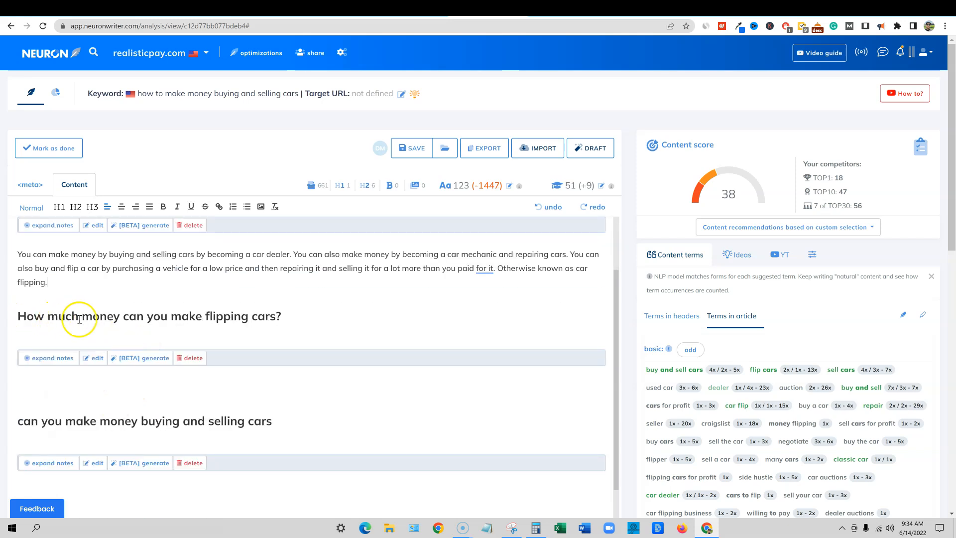
drag(267, 316, 3, 343)
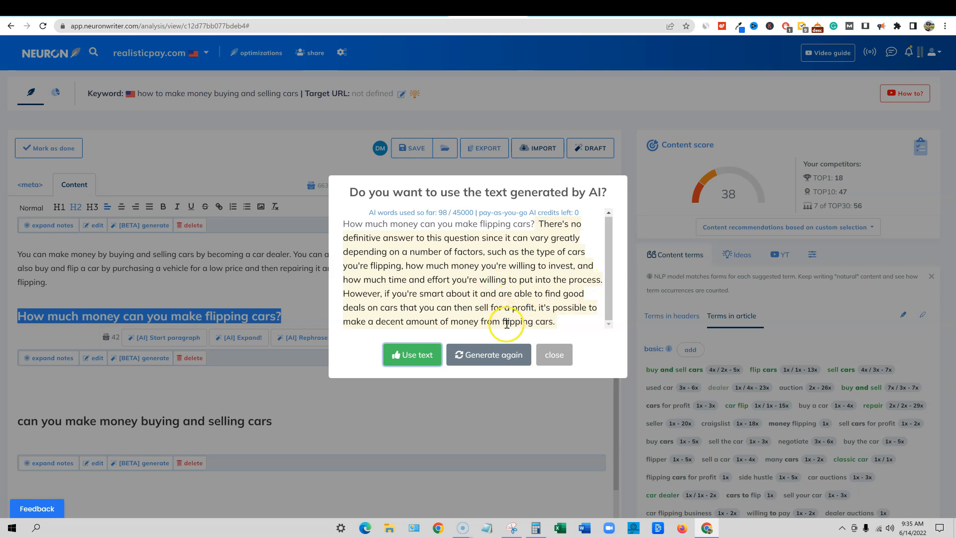
click(415, 354)
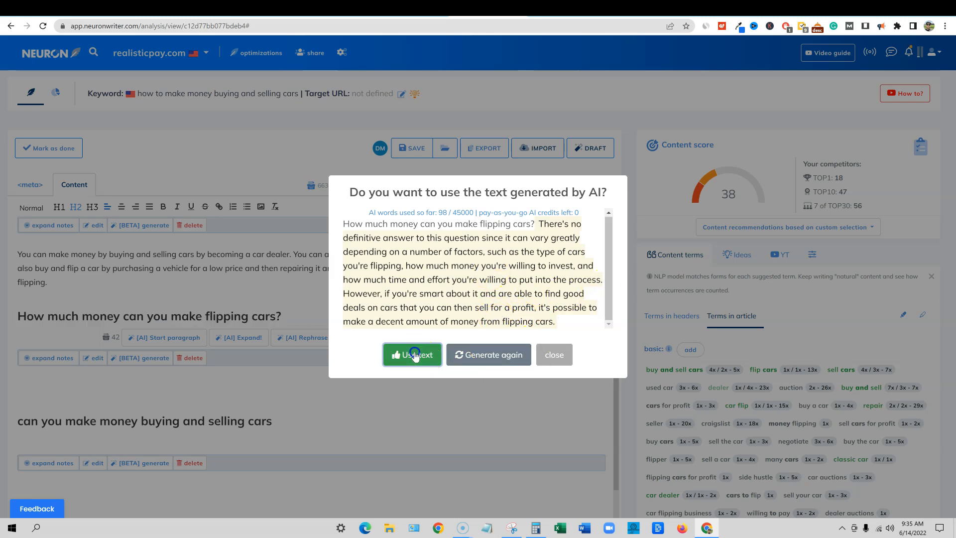
scroll(219, 349, down, 3)
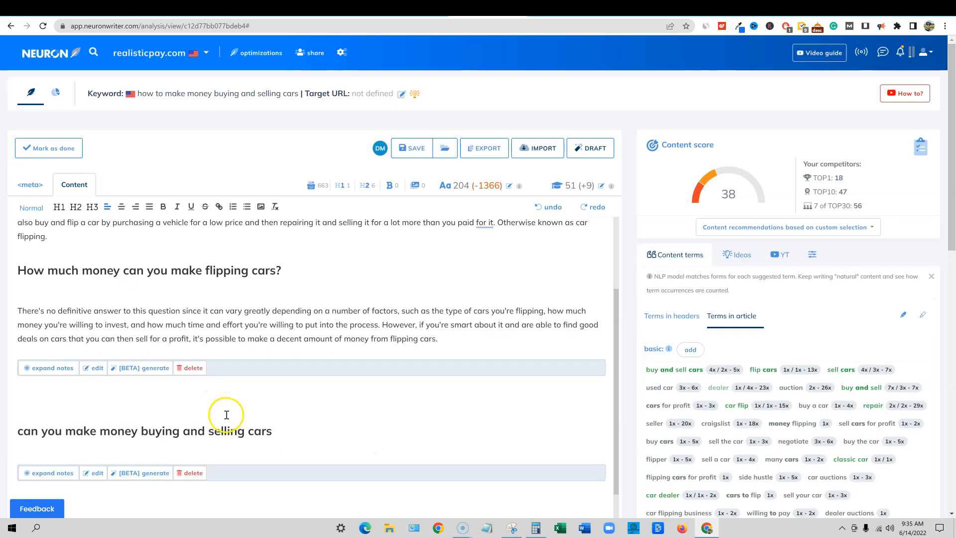
drag(16, 309, 497, 348)
scroll(464, 381, up, 1)
scroll(464, 381, up, 1)
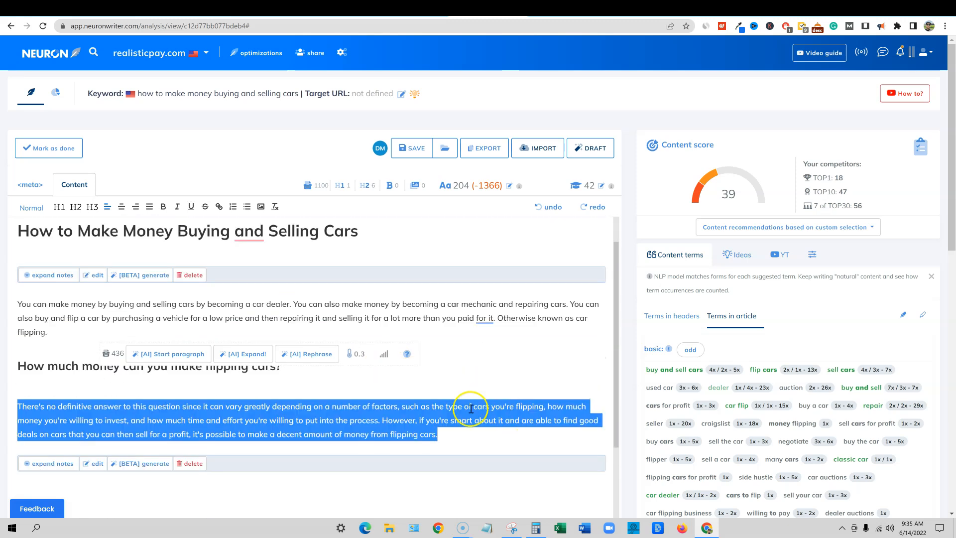
click(279, 421)
double_click(122, 305)
click(67, 379)
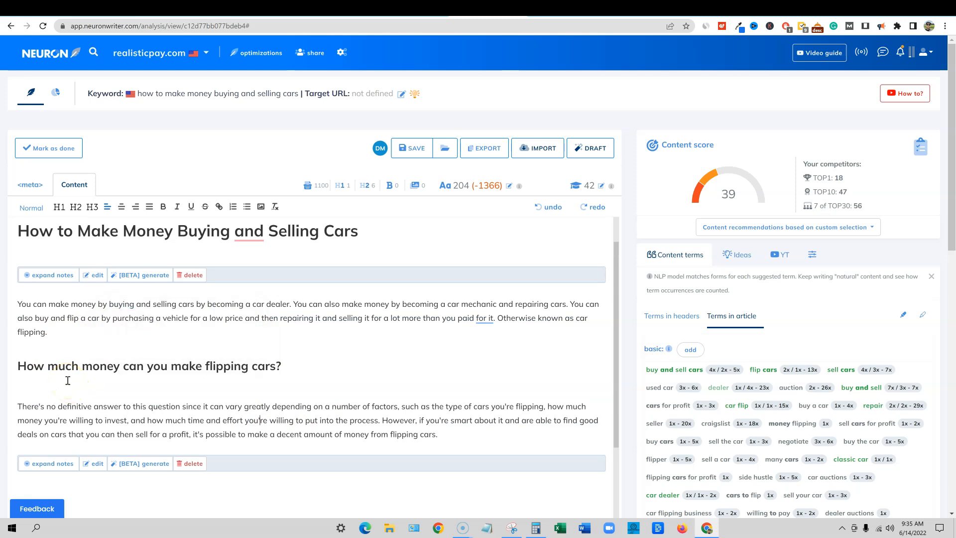
Accept the Grammarly suggestion to remove "for it" from the opening paragraph and dismiss the promotional pop-up.
mouse_move(483, 322)
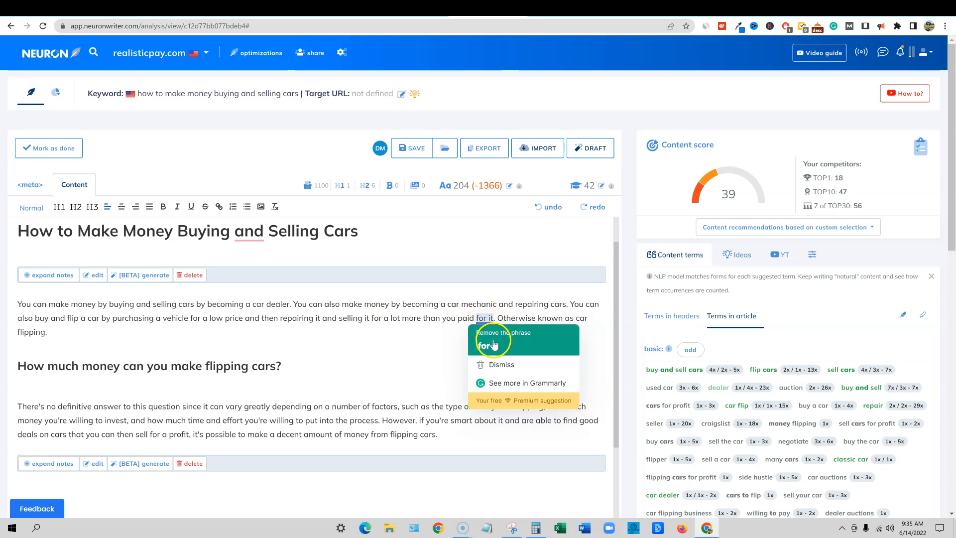
click(490, 343)
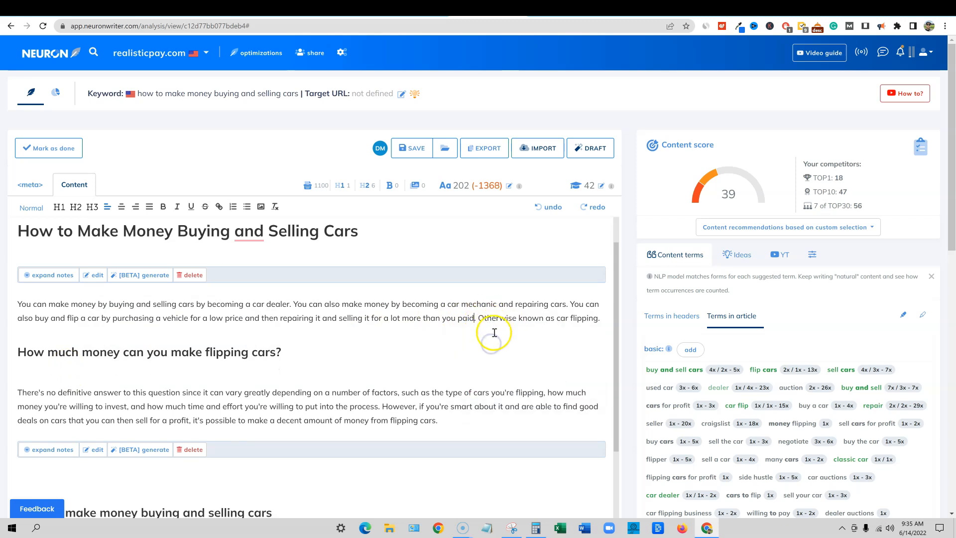
scroll(396, 422, down, 3)
scroll(396, 422, down, 1)
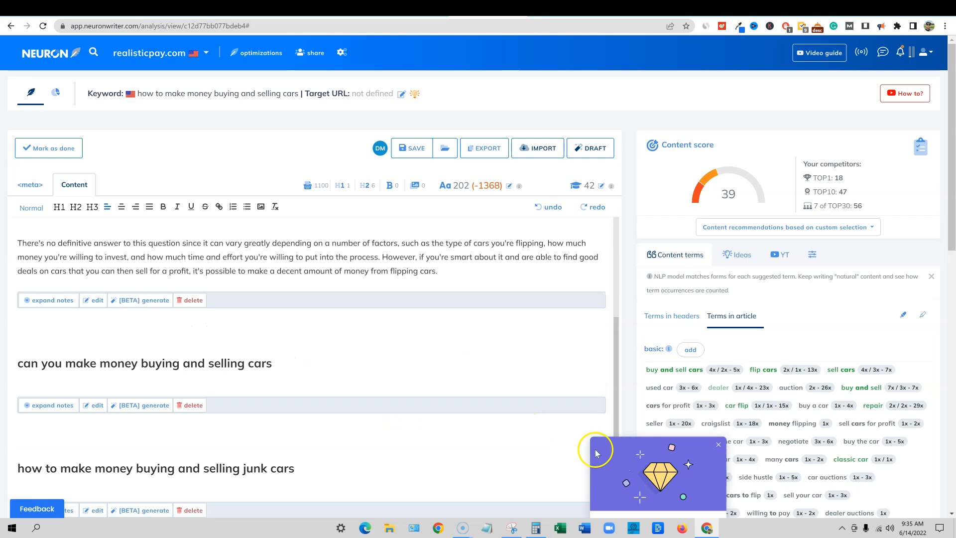
click(718, 444)
Examine the article's word count, the content score, and the usage of the basic and extended content terms.
scroll(305, 370, up, 2)
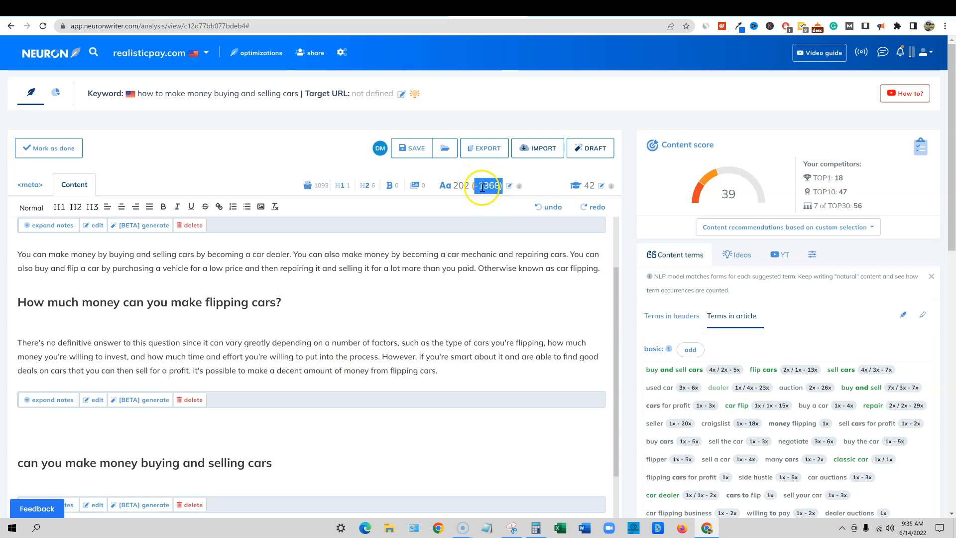
drag(454, 186, 466, 184)
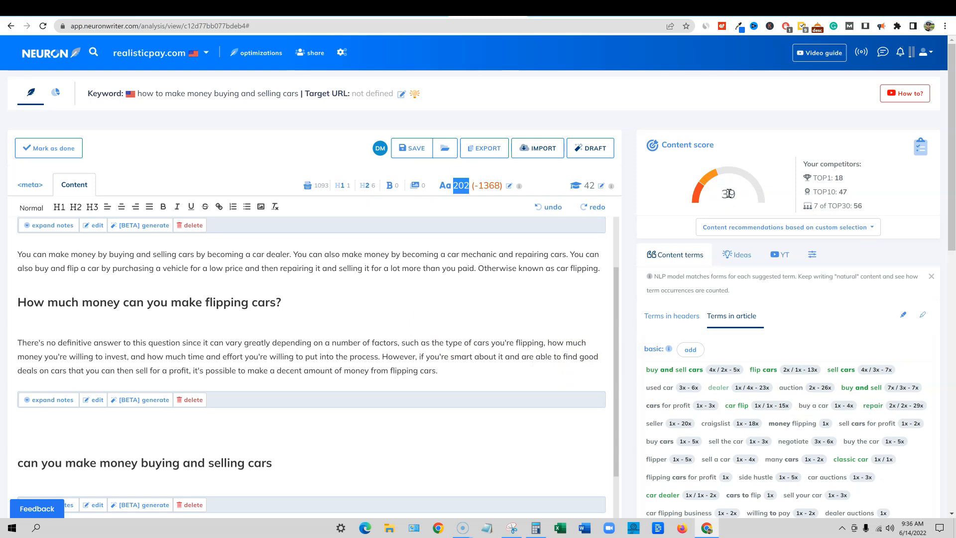
scroll(856, 278, down, 2)
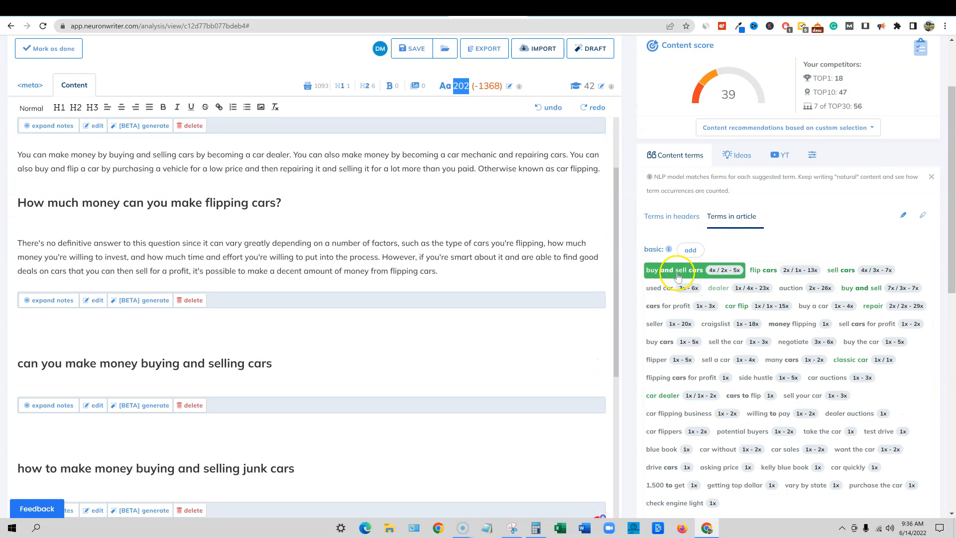
scroll(846, 279, down, 3)
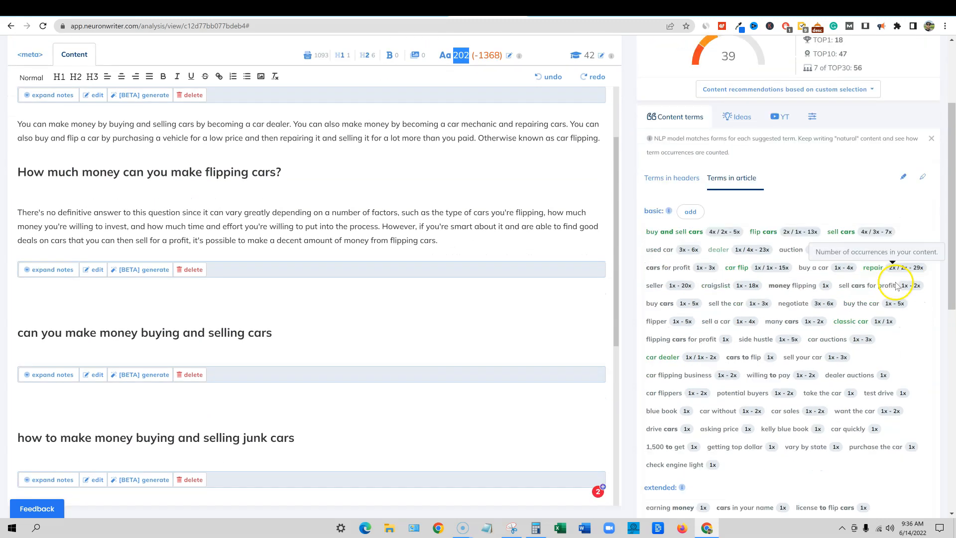
scroll(866, 378, up, 3)
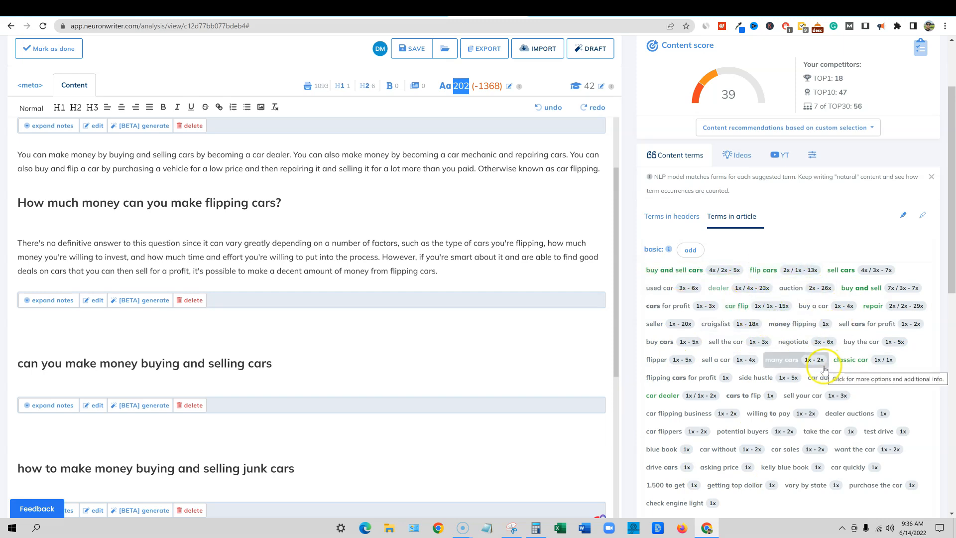
scroll(819, 365, down, 1)
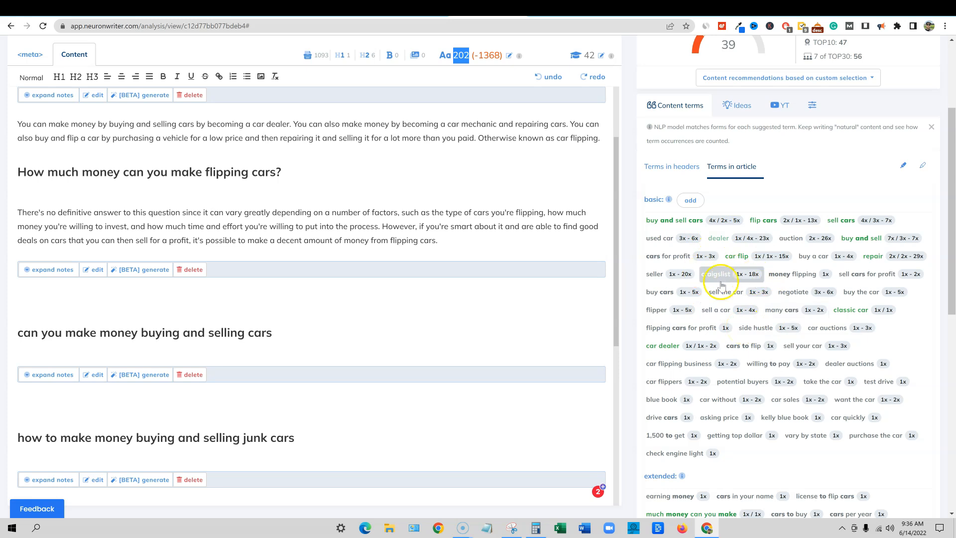
scroll(724, 296, down, 10)
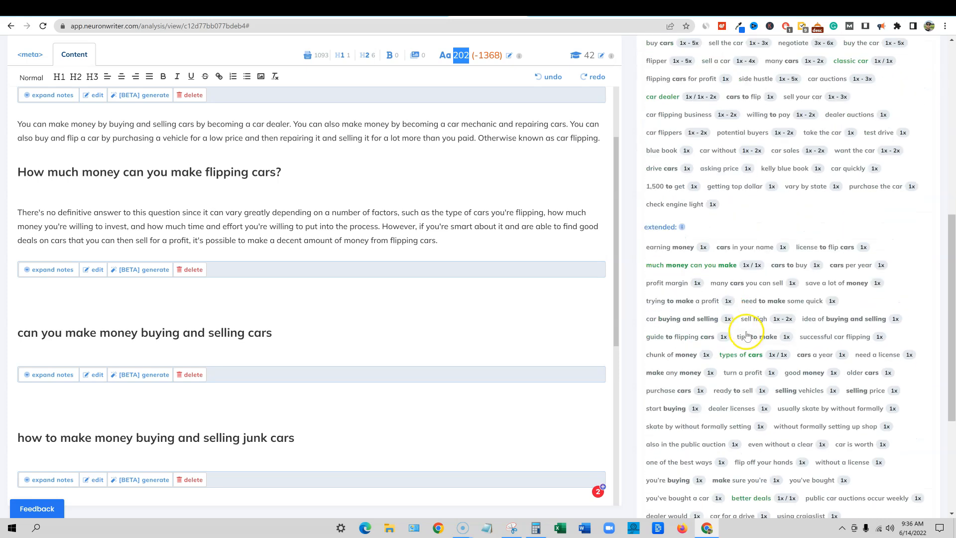
scroll(746, 336, up, 10)
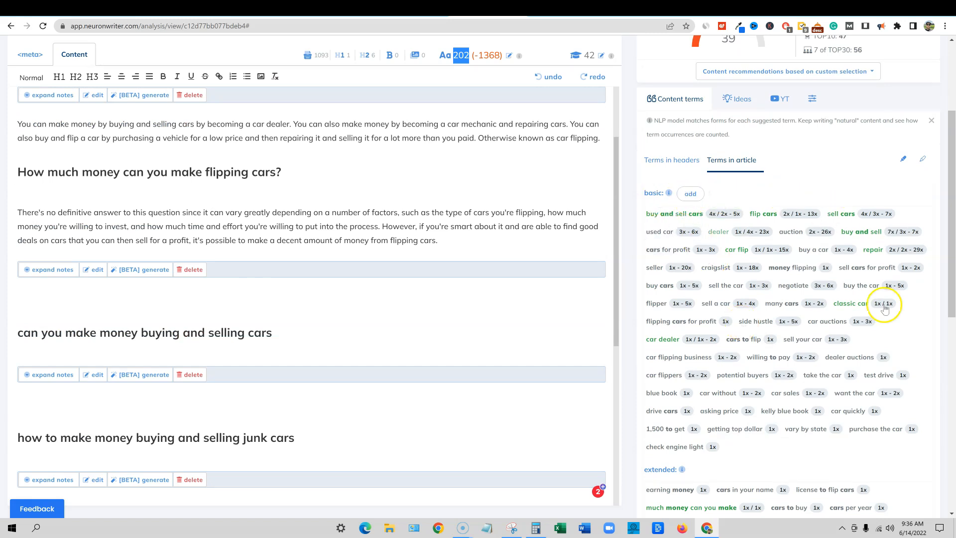
scroll(881, 241, up, 1)
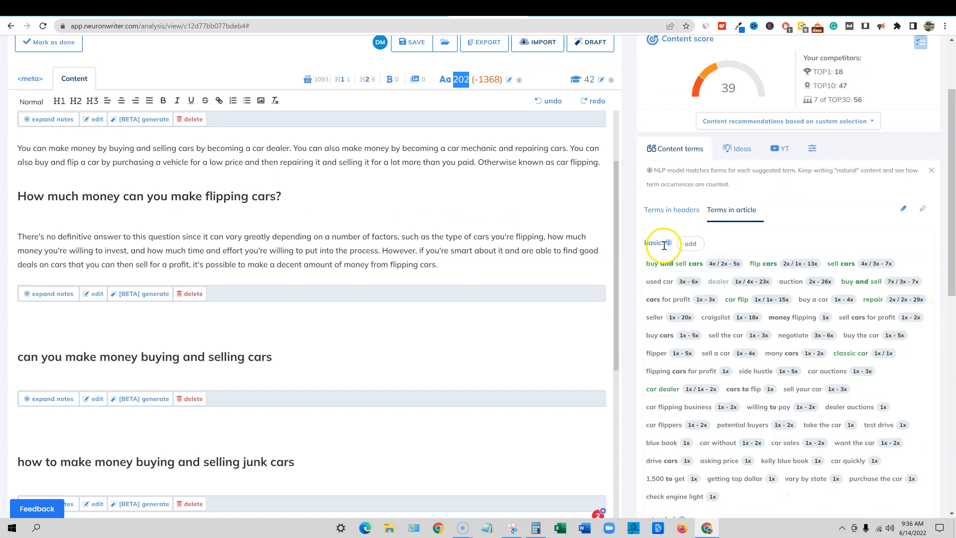
scroll(737, 377, down, 7)
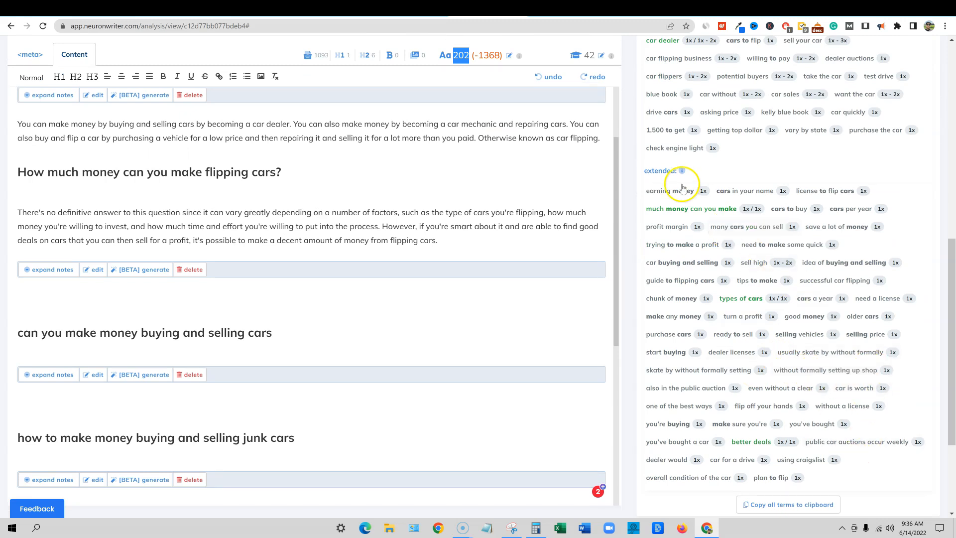
Highlight the matches of the basic content term "buy and sell cars" in the article text.
scroll(789, 418, up, 5)
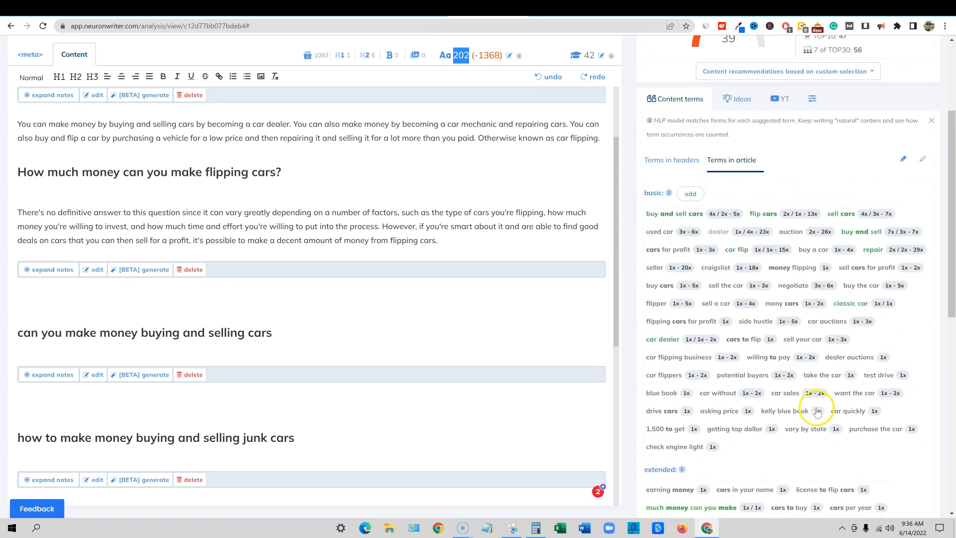
click(681, 218)
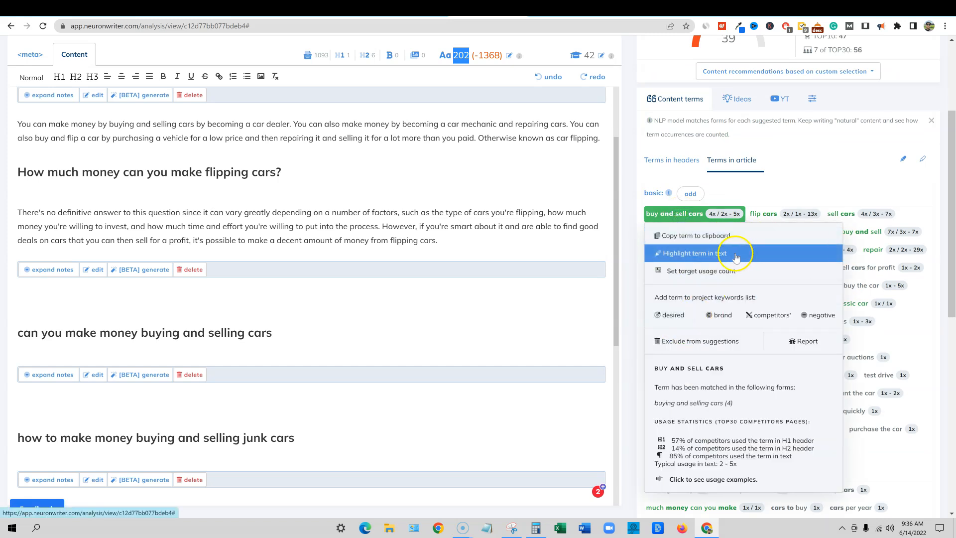
click(717, 254)
scroll(376, 255, up, 2)
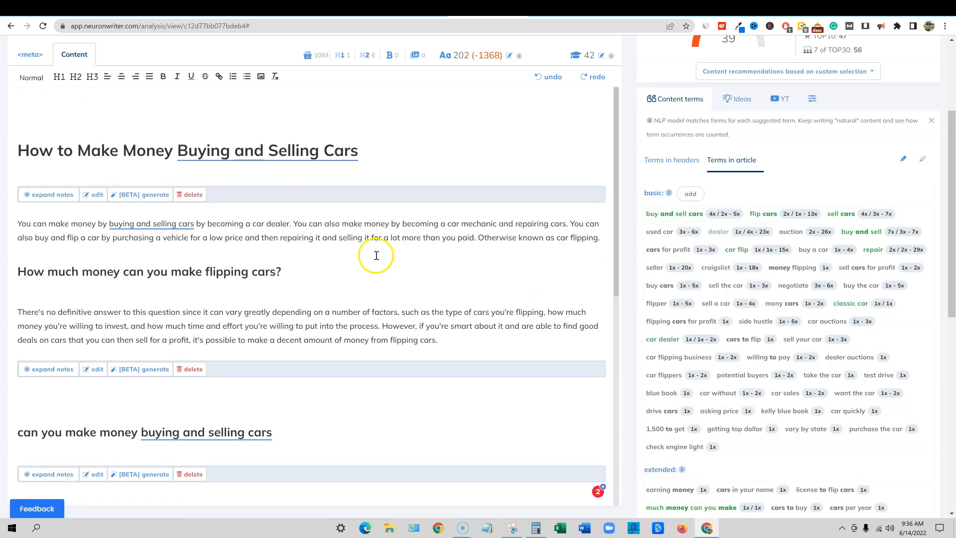
Search the page for "flip cars" and examine the matched forms and competitor usage statistics of the term "buy and sell".
key(ctrl+f)
click(867, 219)
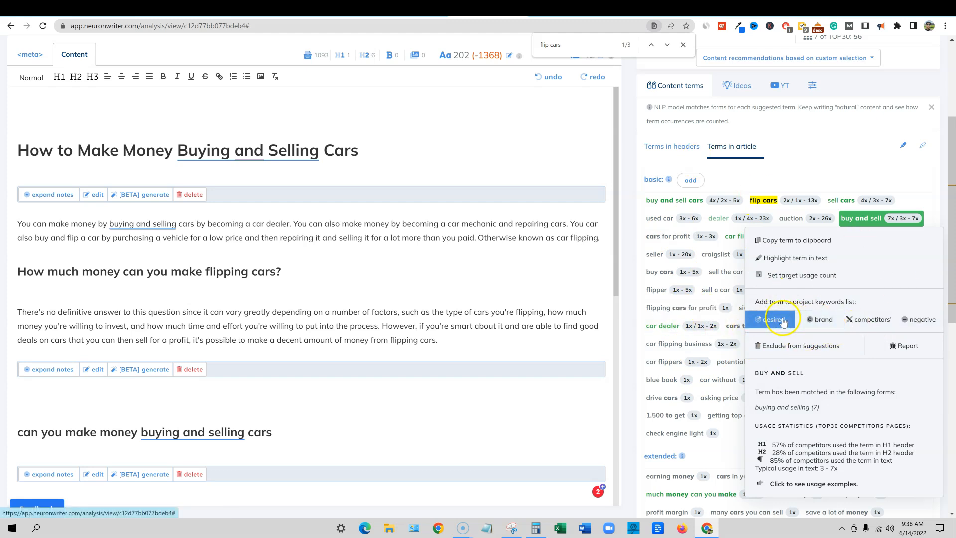
scroll(800, 417, down, 2)
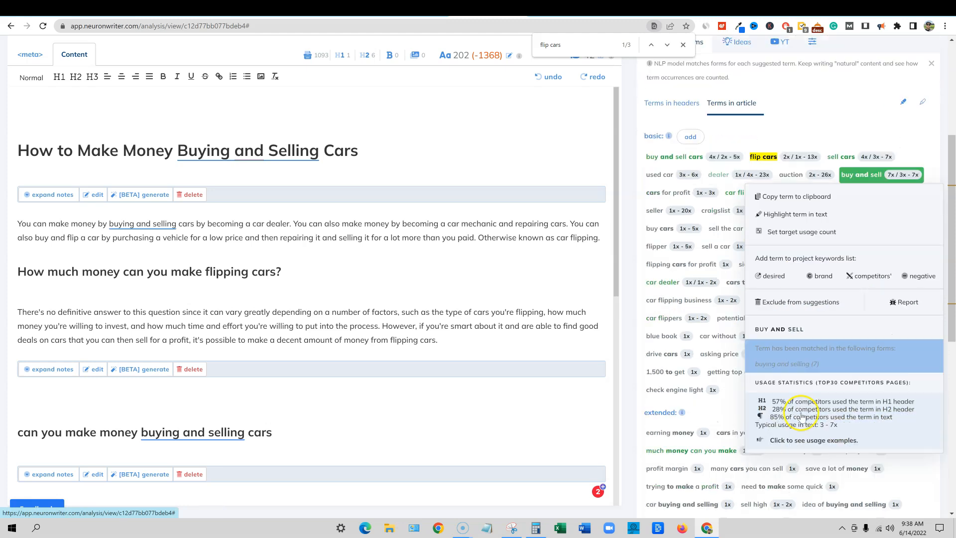
scroll(800, 417, up, 3)
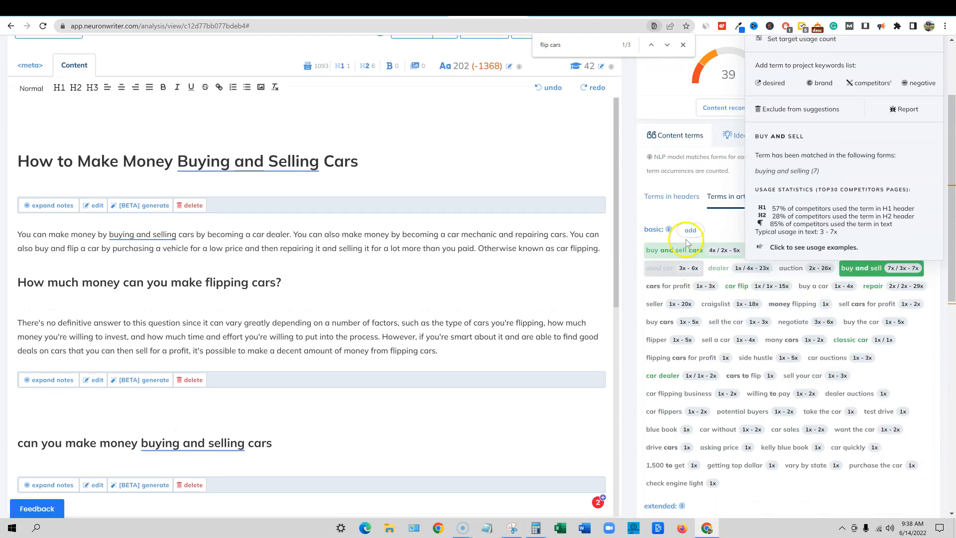
Add "buy and sell cars." to the end of the paragraph on money made flipping cars and highlight that term in the text.
click(654, 213)
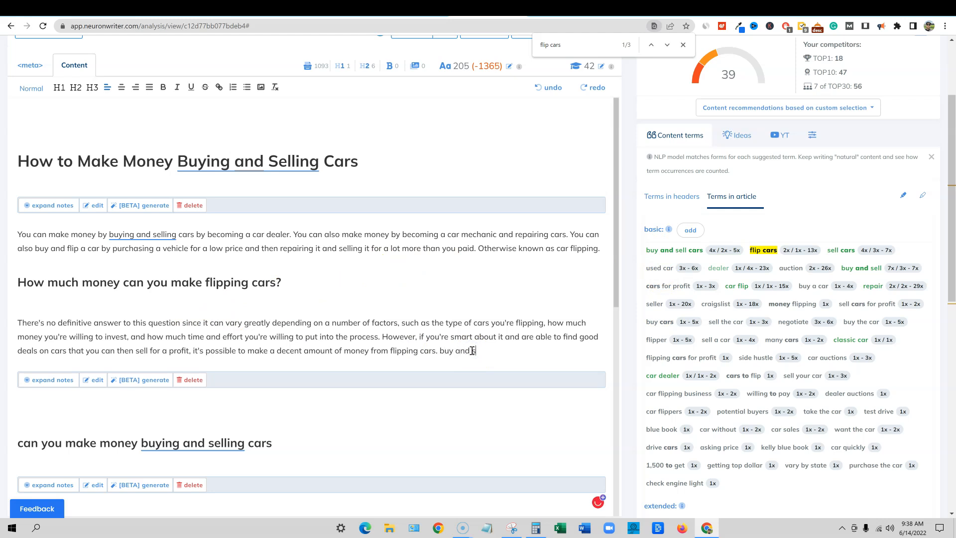
click(684, 254)
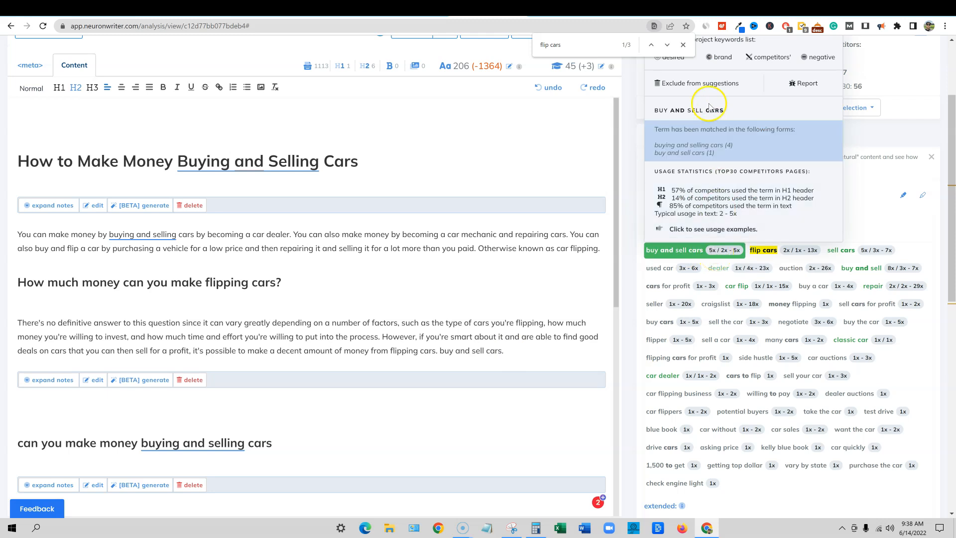
scroll(705, 160, up, 2)
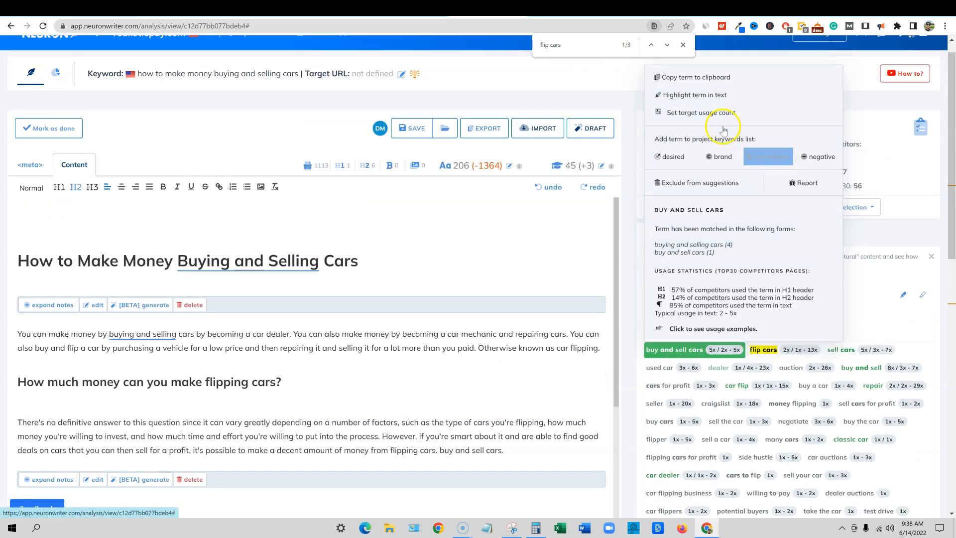
click(702, 94)
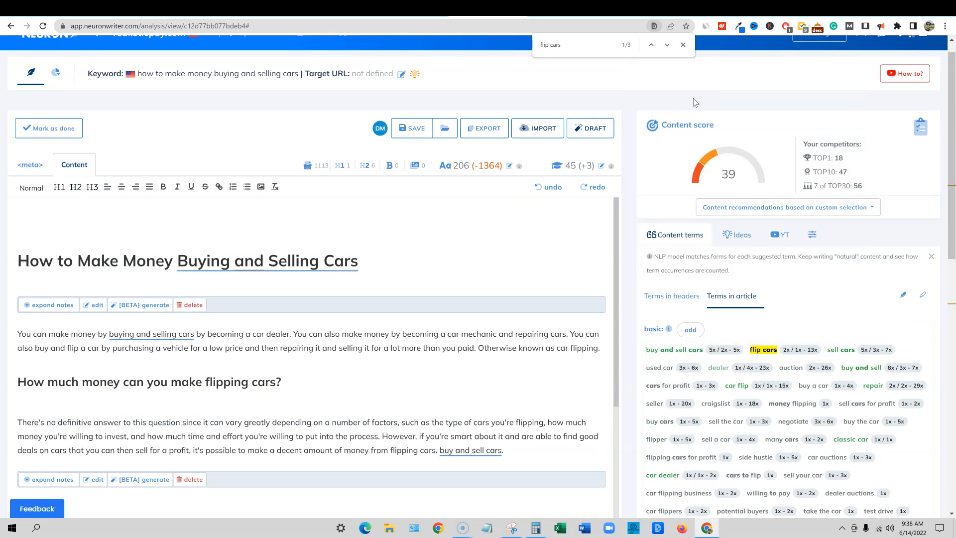
scroll(517, 428, down, 3)
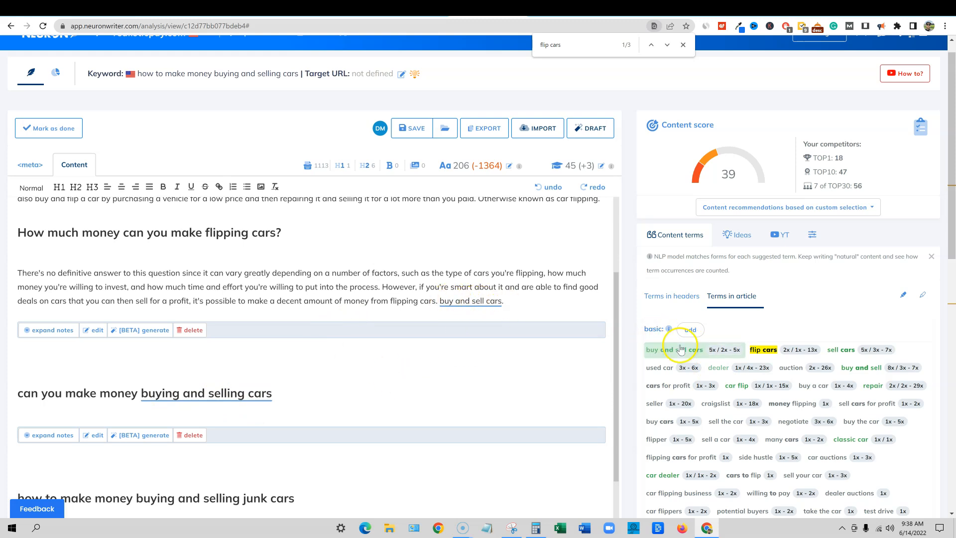
Close the page search and delete the test phrase "buy and sell cars." from the end of the flipping paragraph.
click(680, 44)
drag(518, 301, 462, 301)
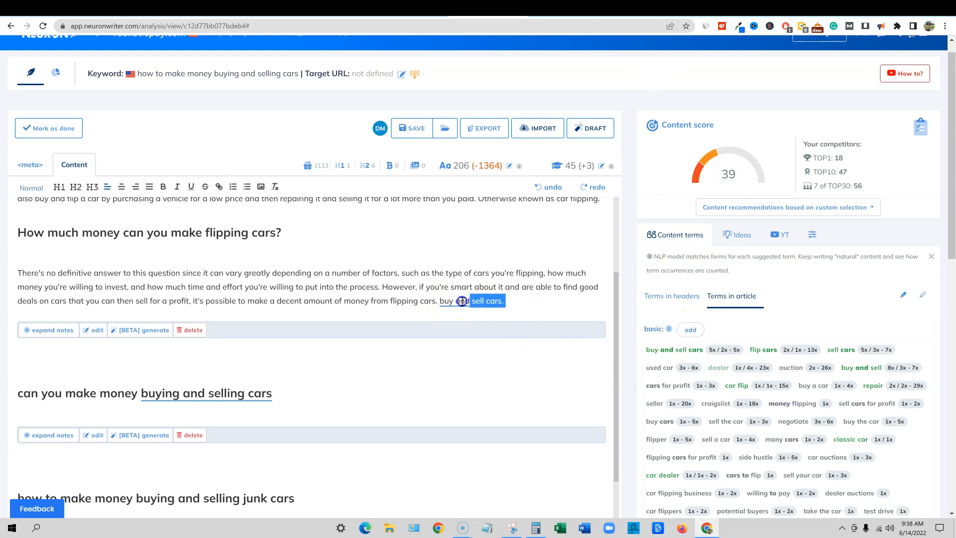
key(BackSpace)
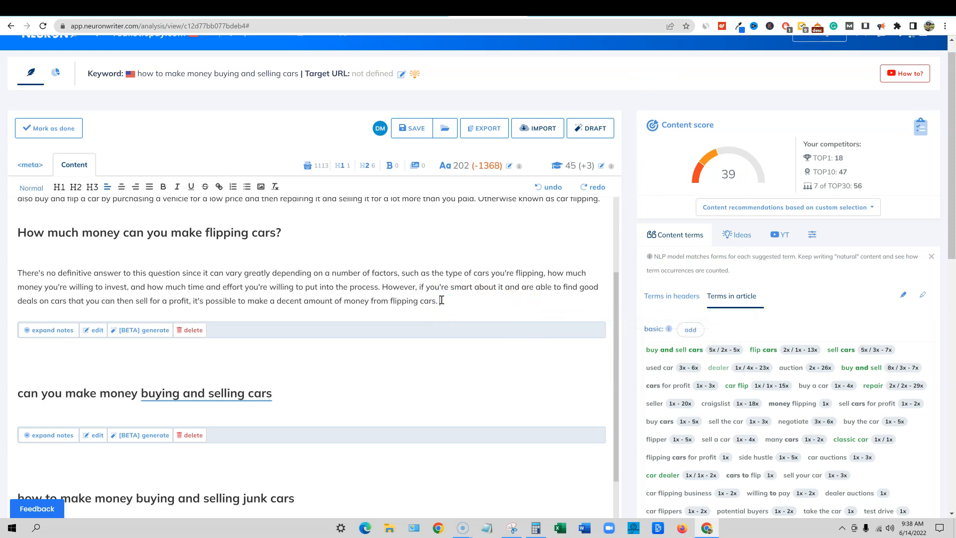
Examine the recommended H1 and H2 header terms and return to the terms recommended for the article.
scroll(265, 339, up, 3)
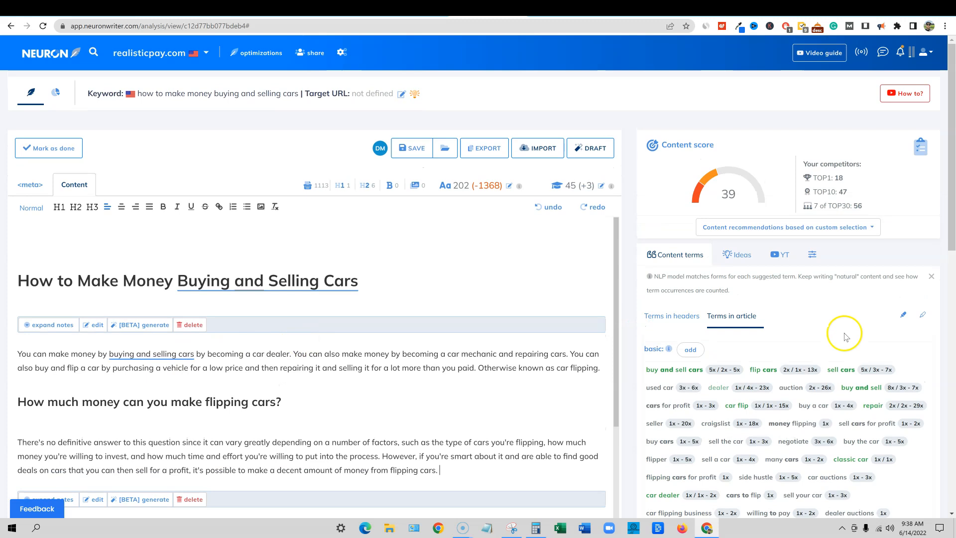
scroll(757, 343, down, 1)
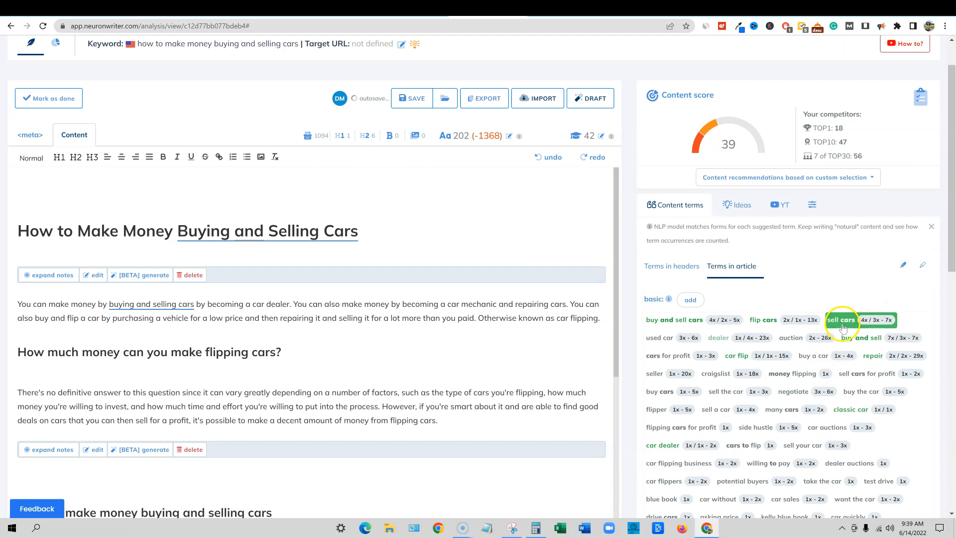
scroll(515, 446, down, 1)
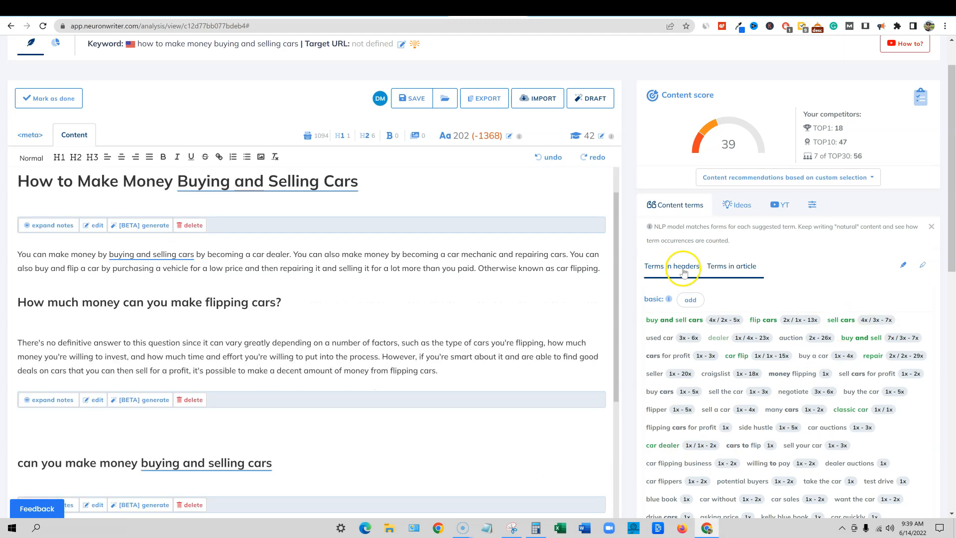
click(677, 266)
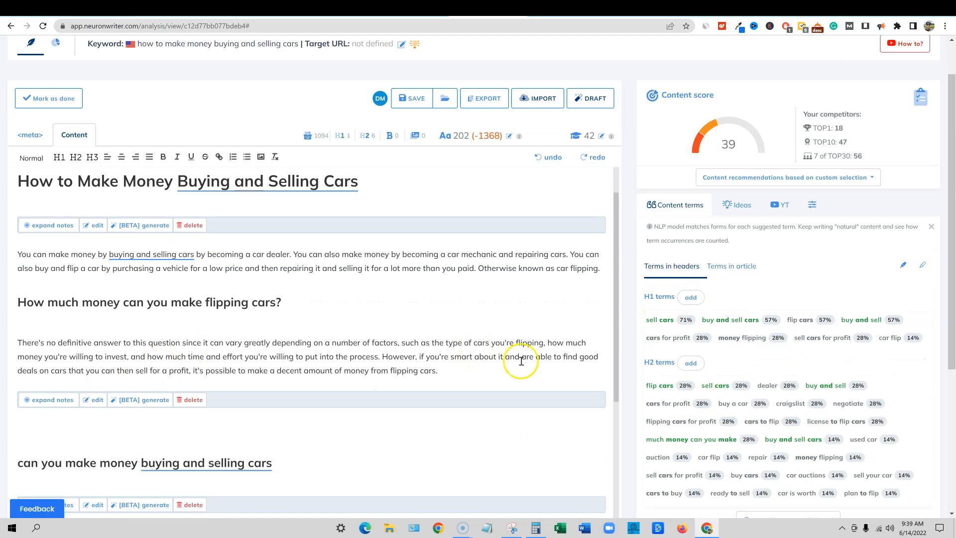
click(724, 267)
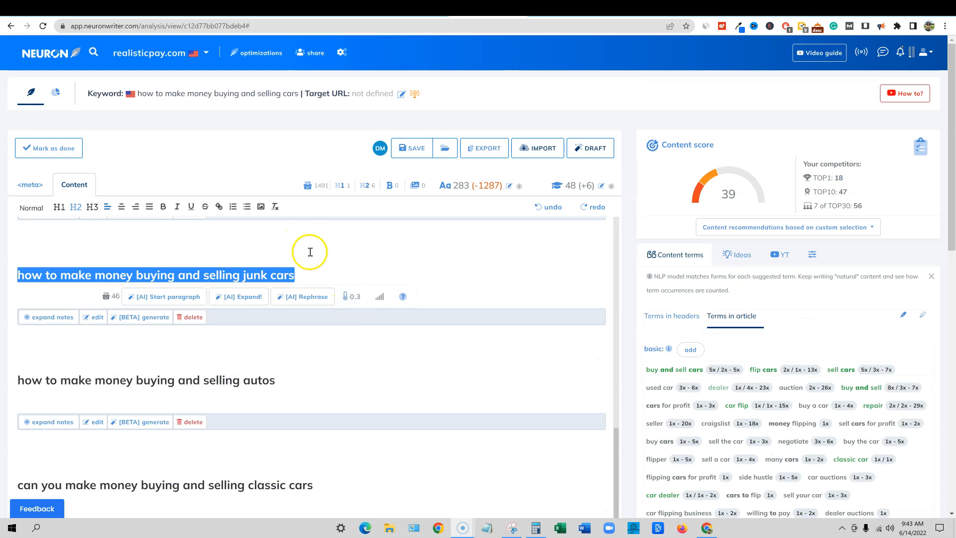
Switch to the AppSumo product page, examine the NeuronWriter plan's monthly AI word allowances, and return to the NeuronWriter editor.
click(346, 13)
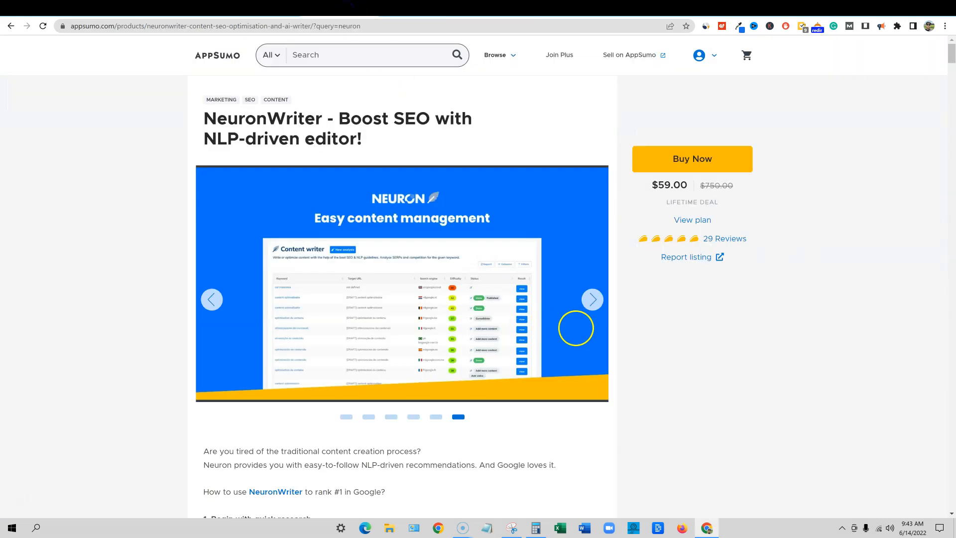
scroll(567, 348, down, 10)
scroll(567, 357, down, 11)
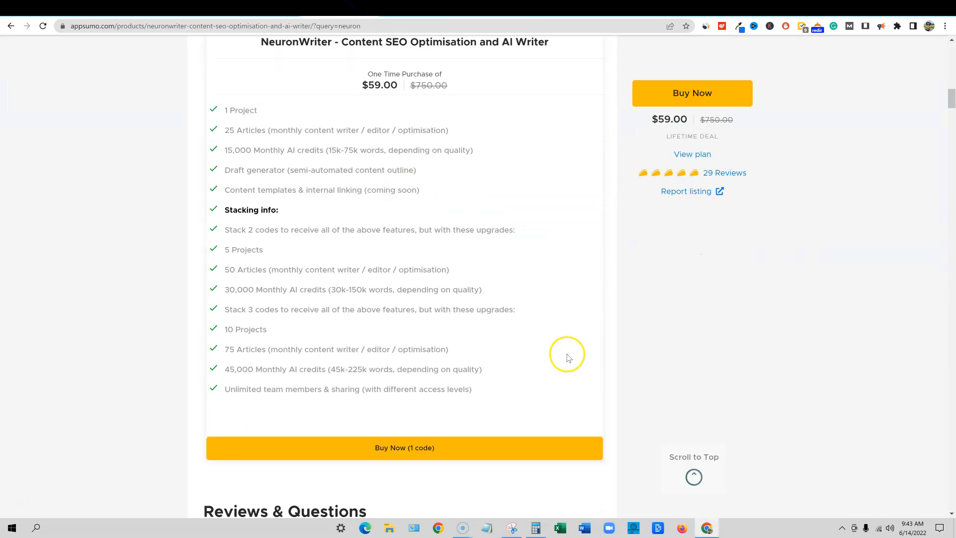
scroll(454, 344, up, 1)
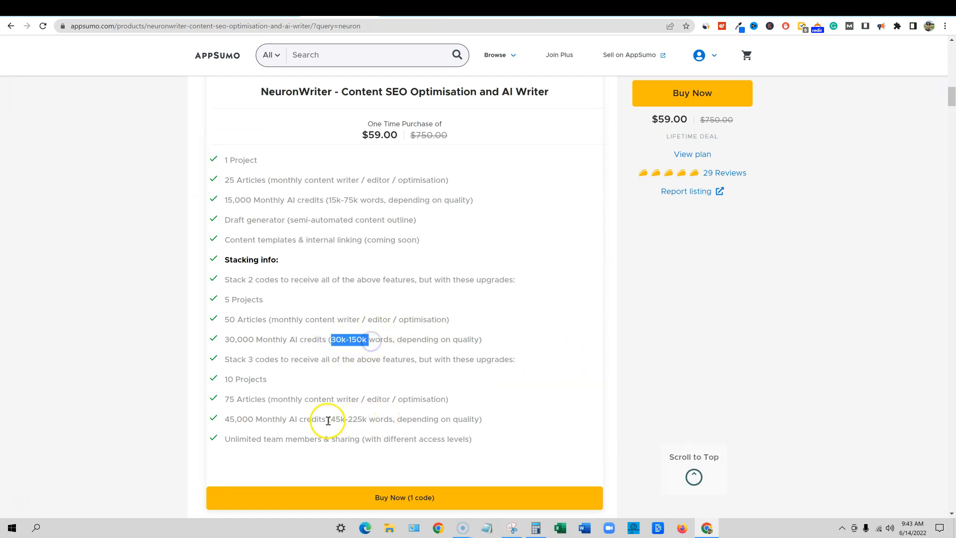
drag(331, 420, 345, 420)
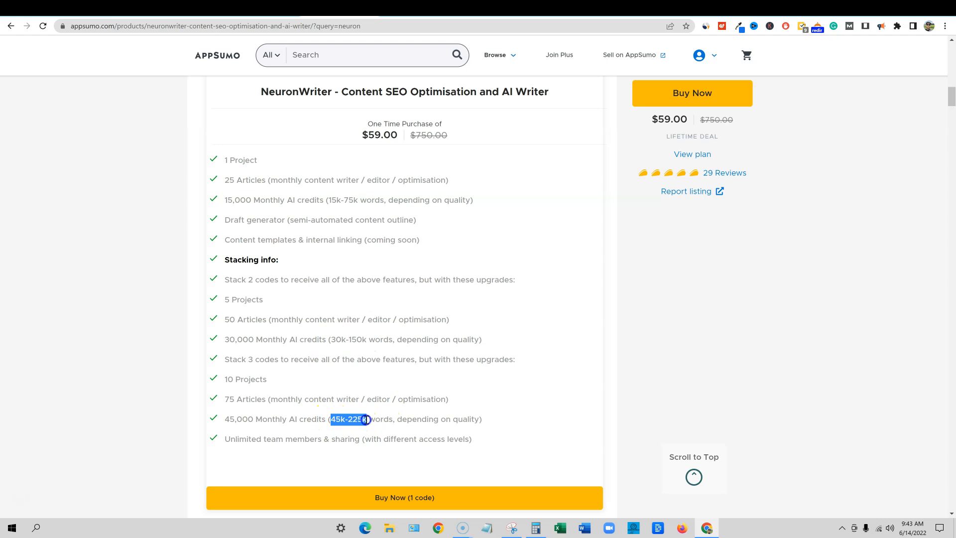
click(485, 9)
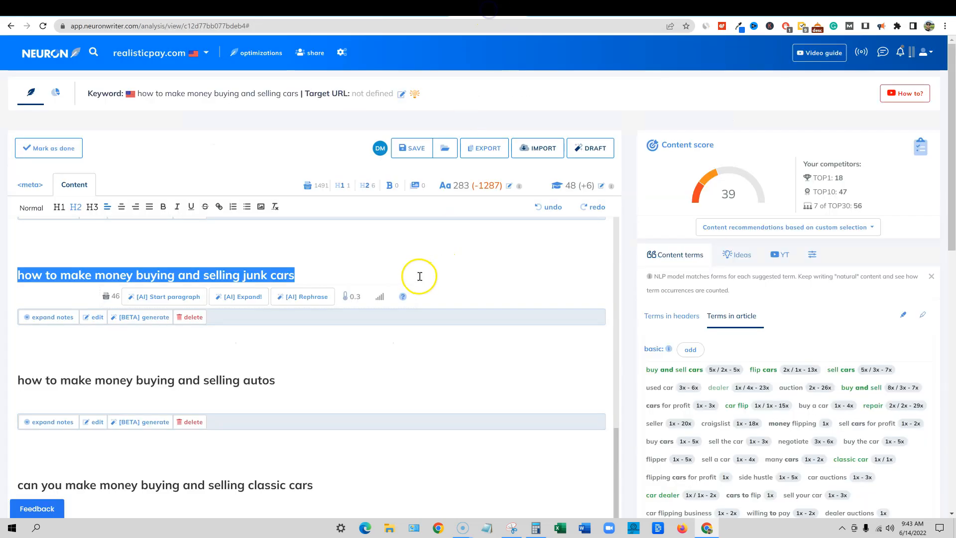
Open the AI generation temperature options for the junk cars heading and read the explanation of hotter settings.
click(355, 296)
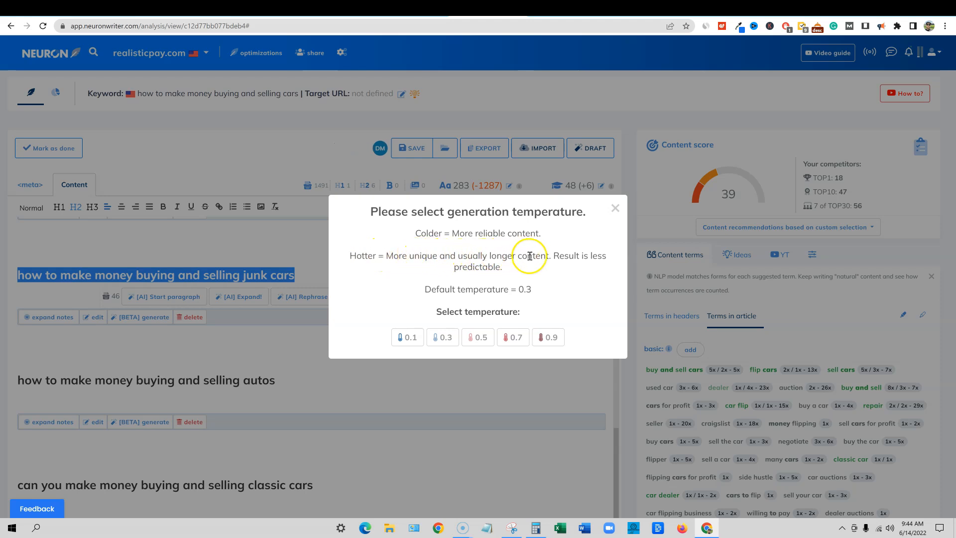
click(503, 271)
drag(378, 267, 441, 259)
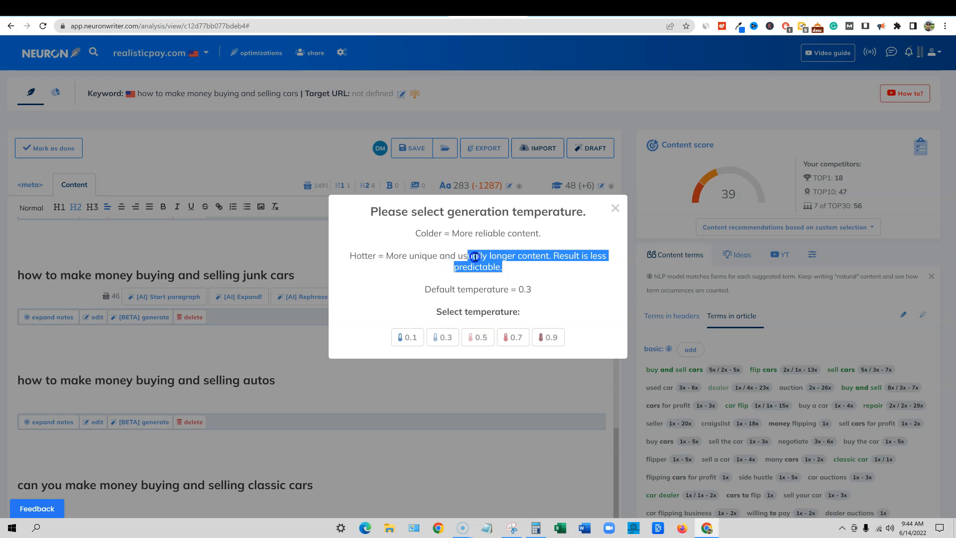
drag(503, 257, 404, 252)
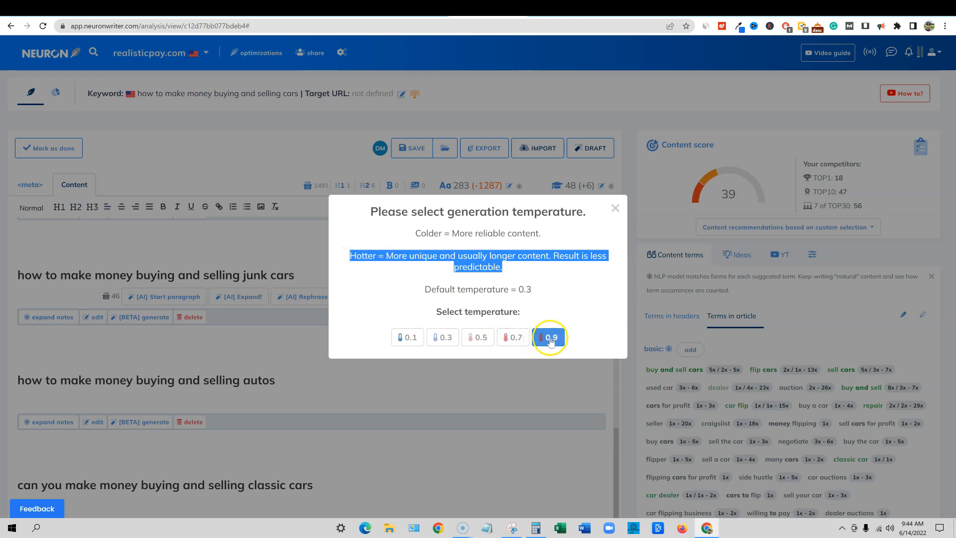
Check the 45,000 monthly AI credits line on AppSumo, return to NeuronWriter, and close the temperature options without changing them.
click(354, 13)
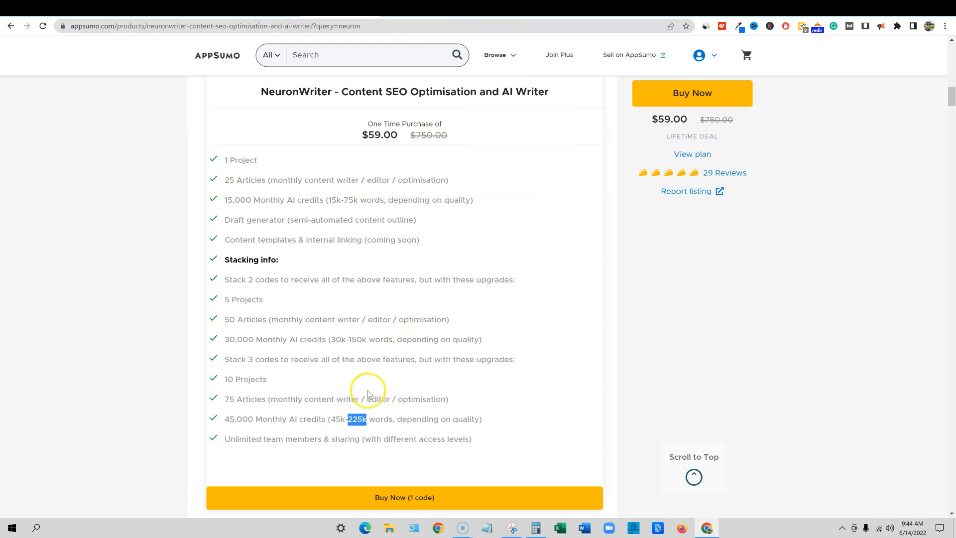
drag(229, 418, 474, 419)
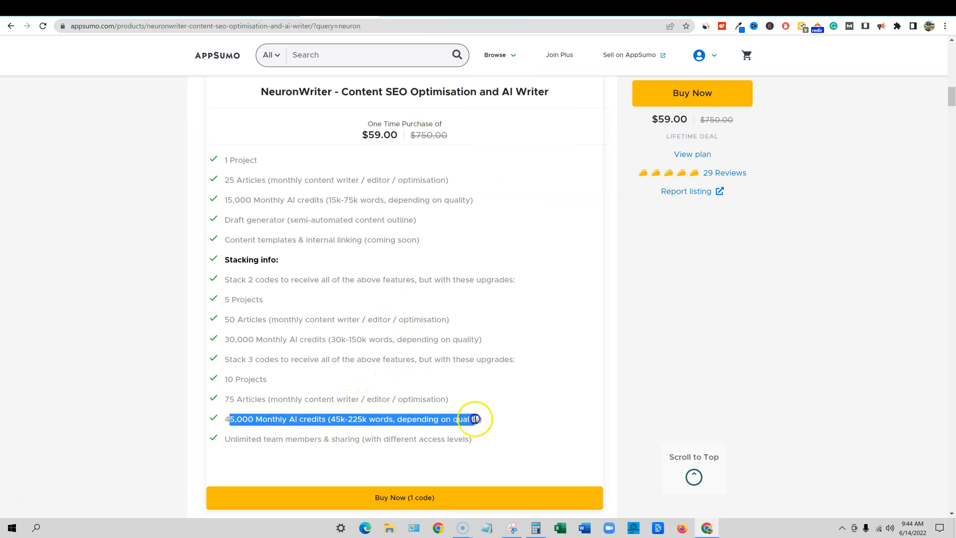
click(489, 10)
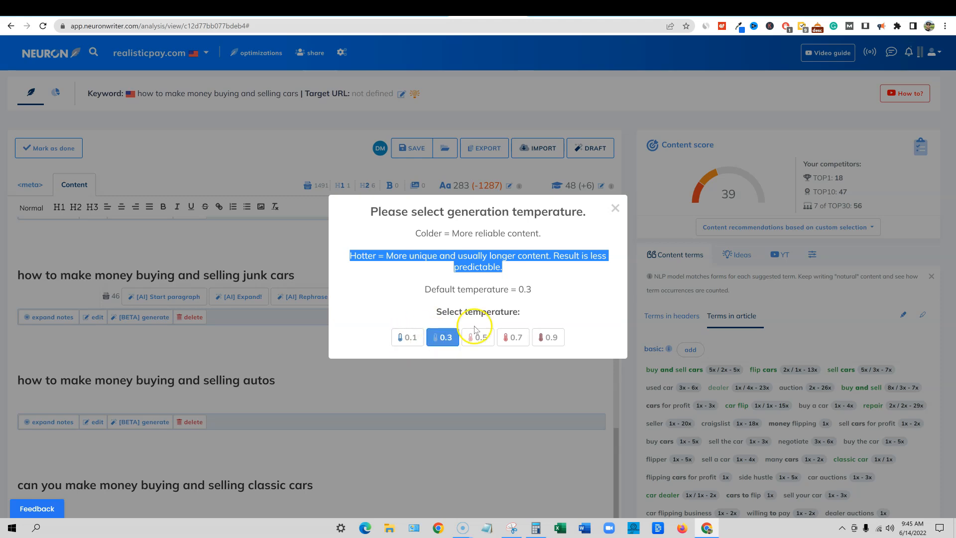
click(614, 208)
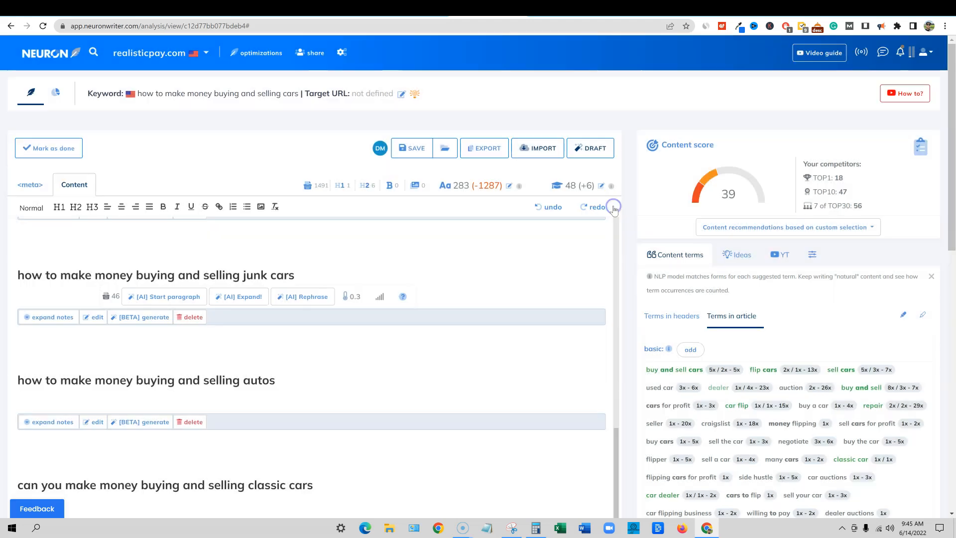
Open the AI generation quality and cost options, read the explanation of lower quality output, and close them.
click(381, 298)
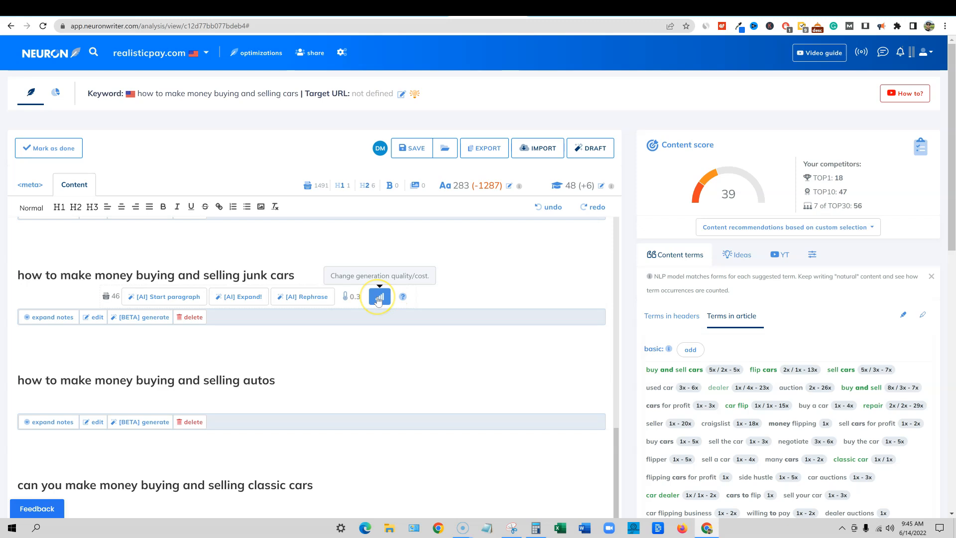
click(381, 298)
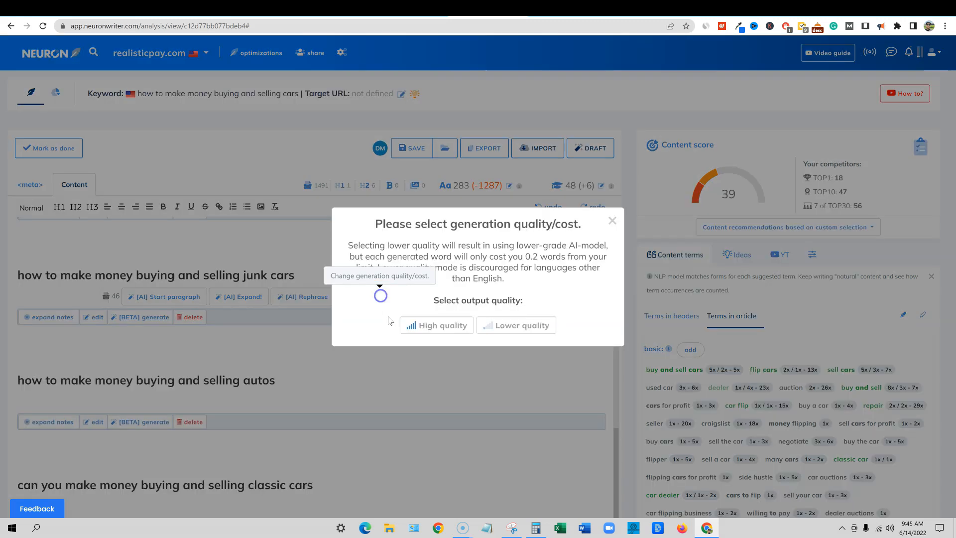
click(422, 326)
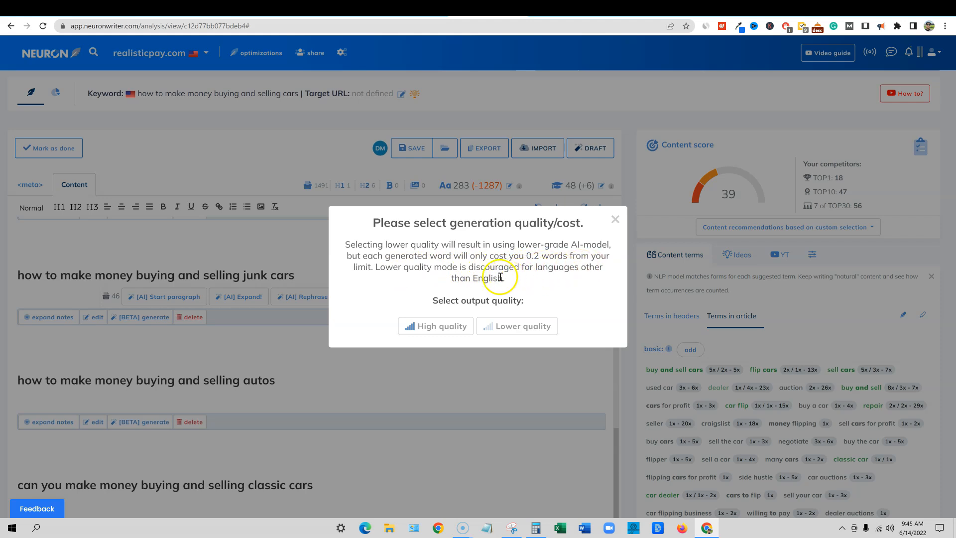
drag(504, 278, 390, 241)
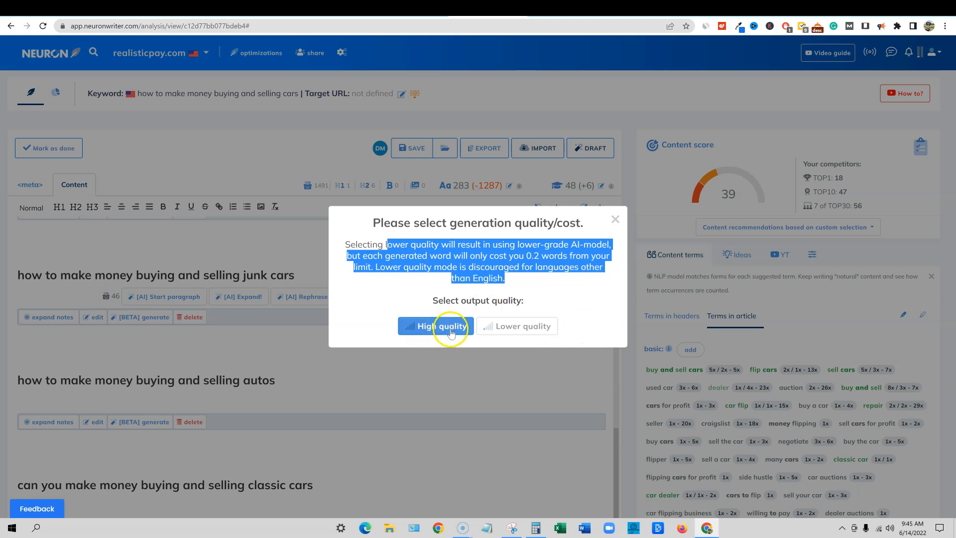
click(615, 219)
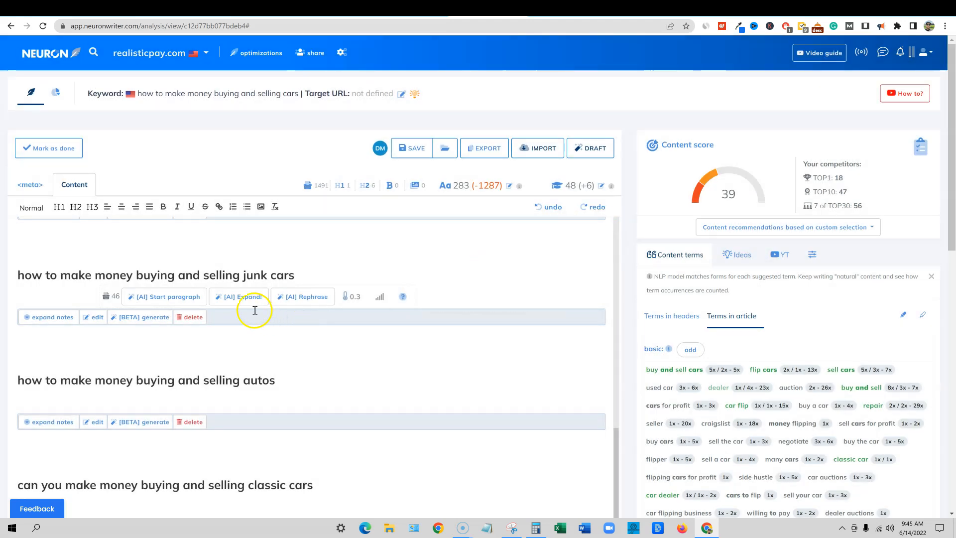
Review the AI generation temperature choices for the junk cars heading, from 0.1 to 0.9, and close them without changing the setting.
click(350, 296)
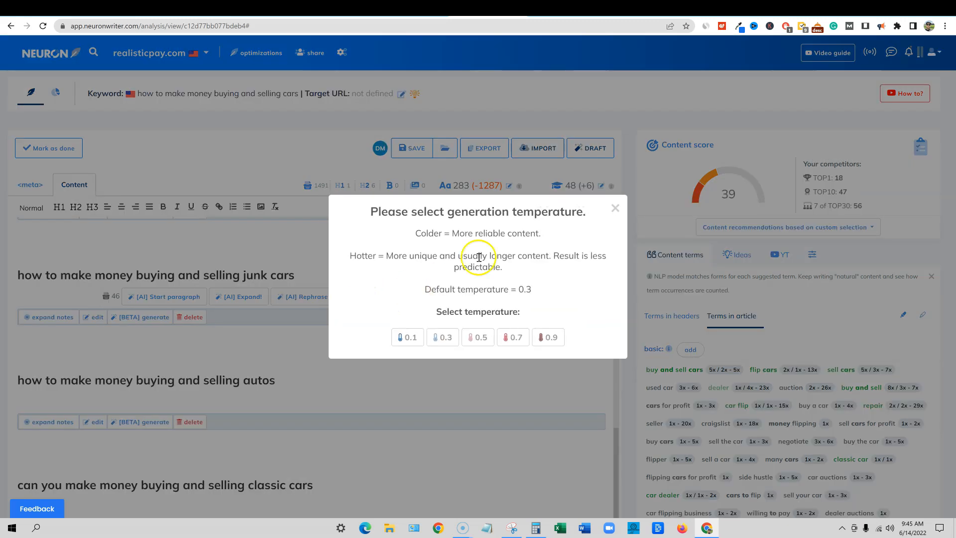
click(279, 282)
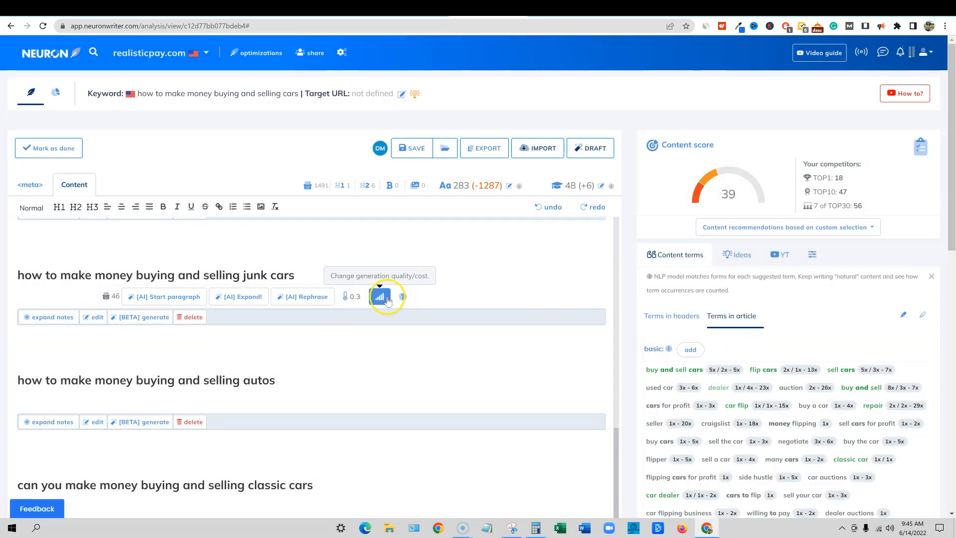
click(351, 296)
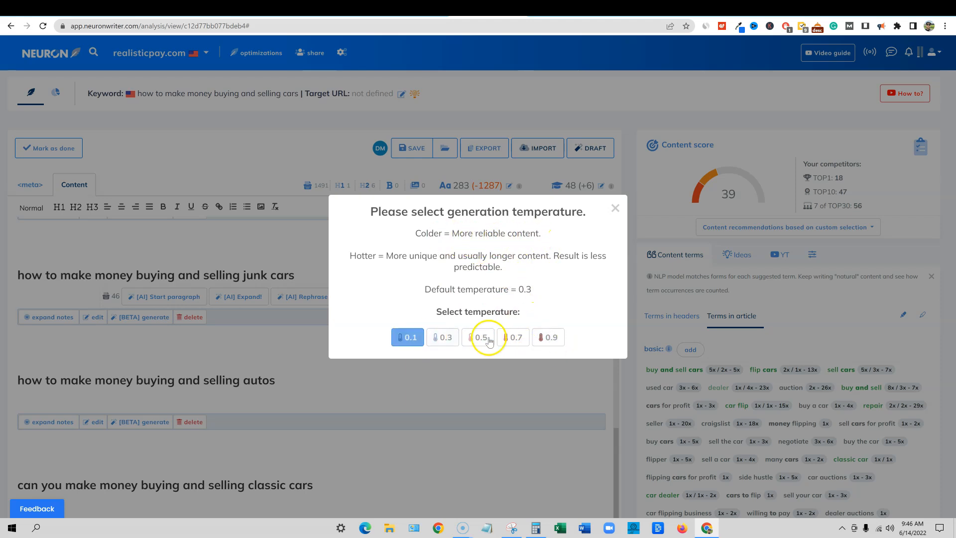
click(614, 208)
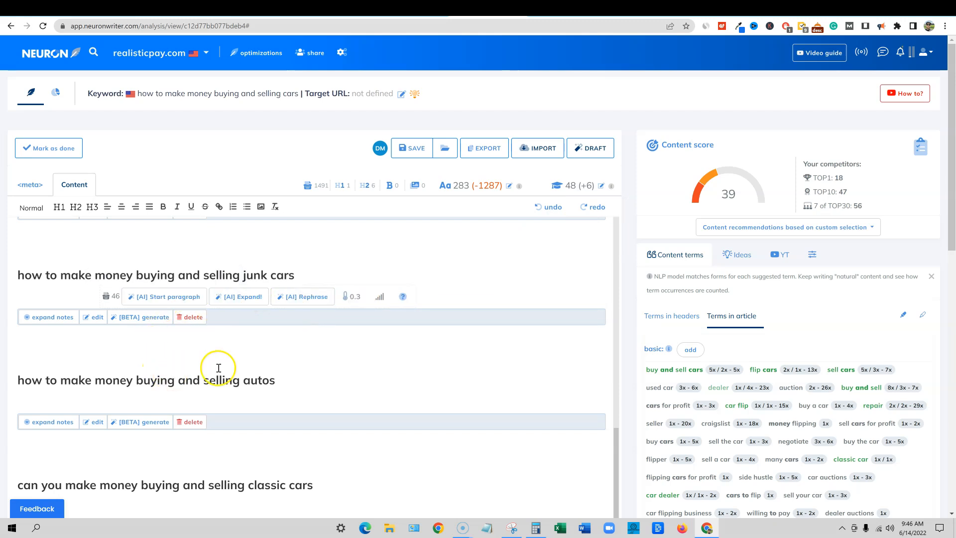
Generate an AI paragraph from the "how to make money buying and selling junk cars" heading and insert the text into the article.
drag(299, 274, 56, 279)
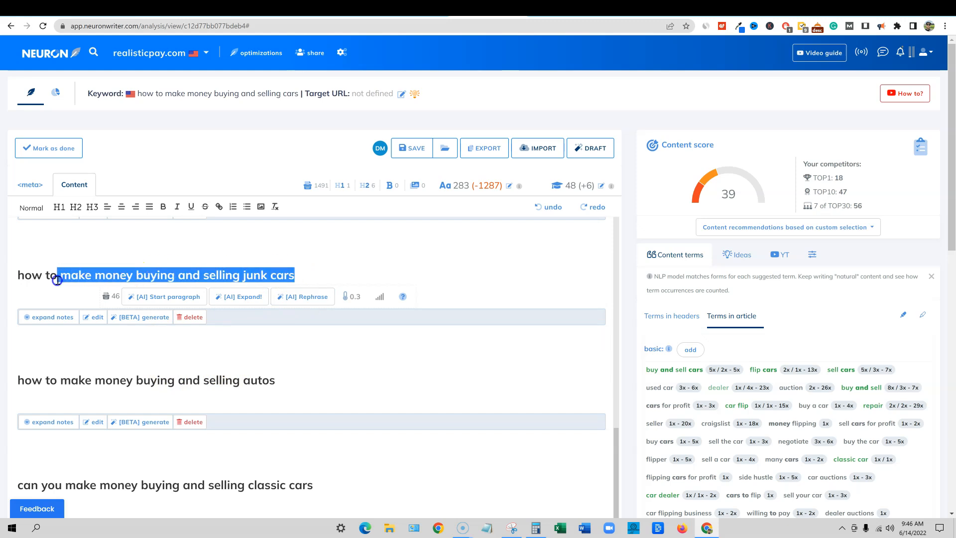
scroll(160, 324, up, 1)
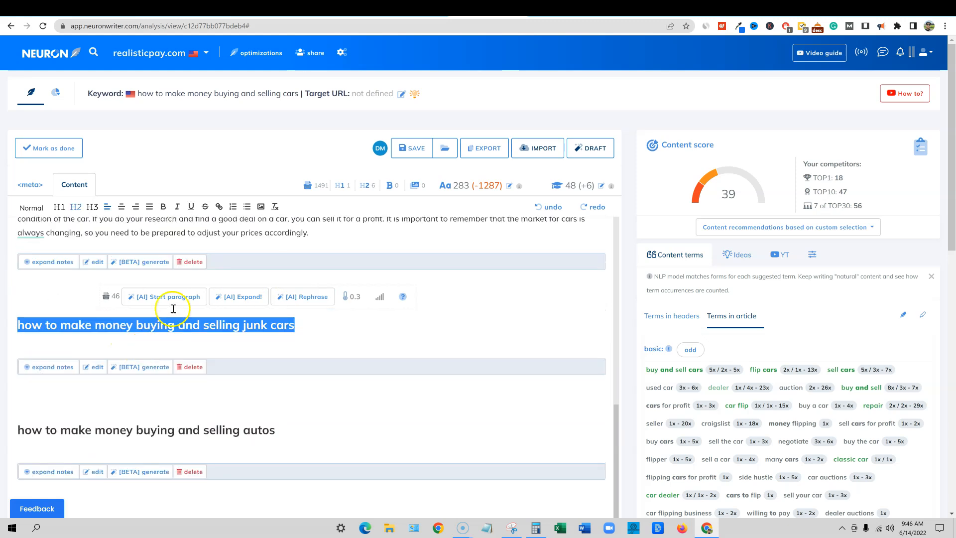
click(178, 298)
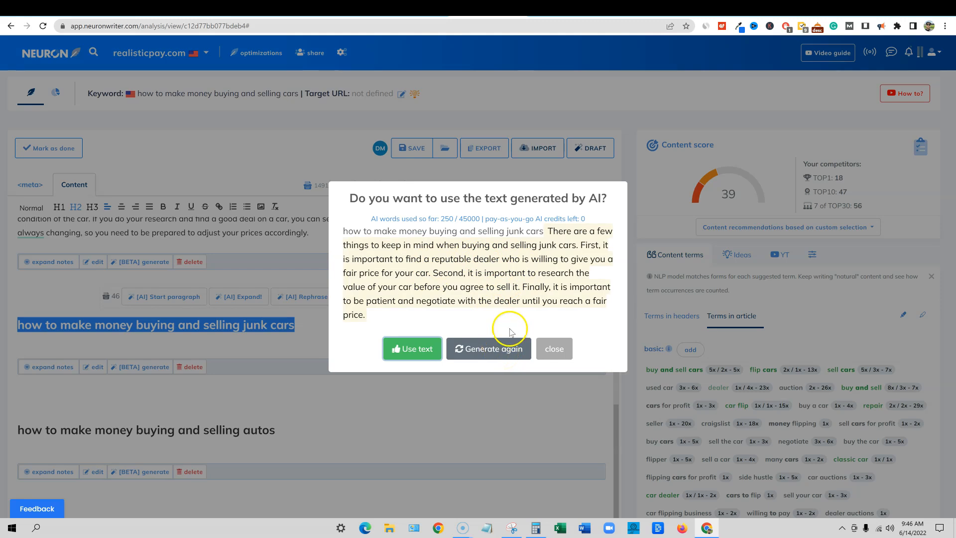
drag(441, 219, 461, 221)
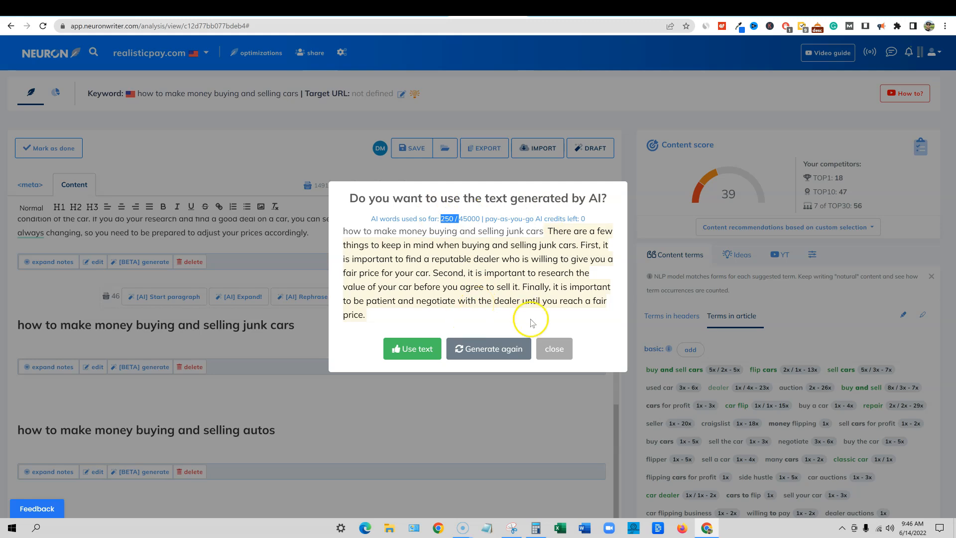
click(405, 347)
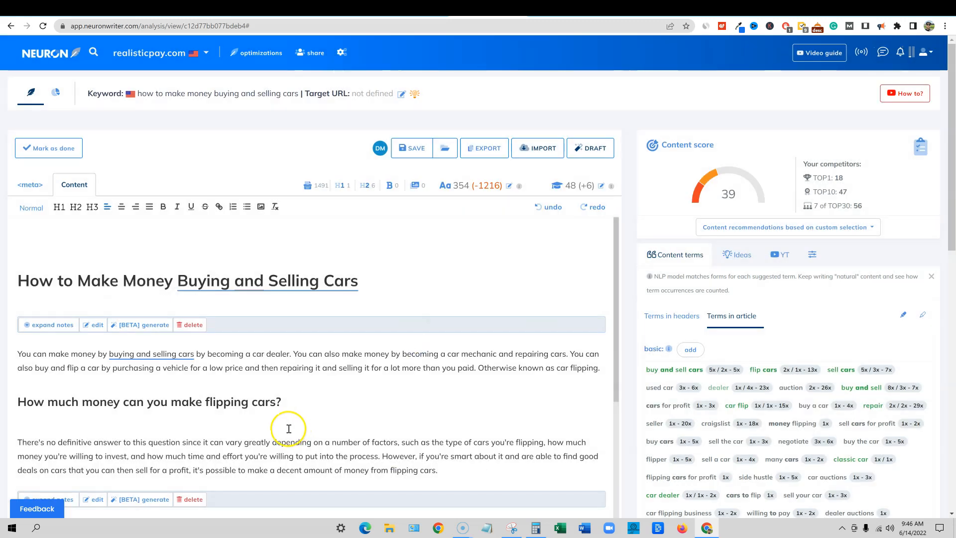
Check the article's word count and readability figures, and save the article.
scroll(308, 436, up, 1)
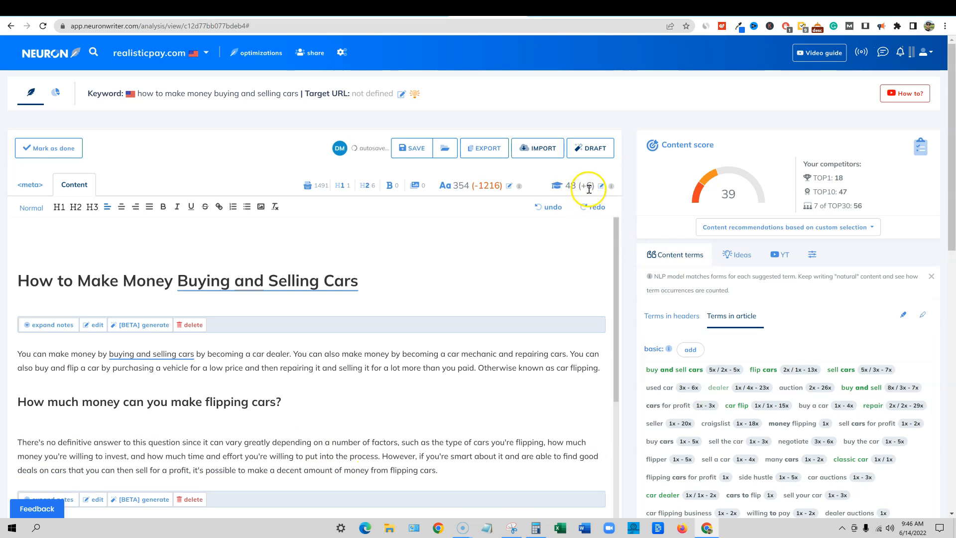
mouse_move(612, 186)
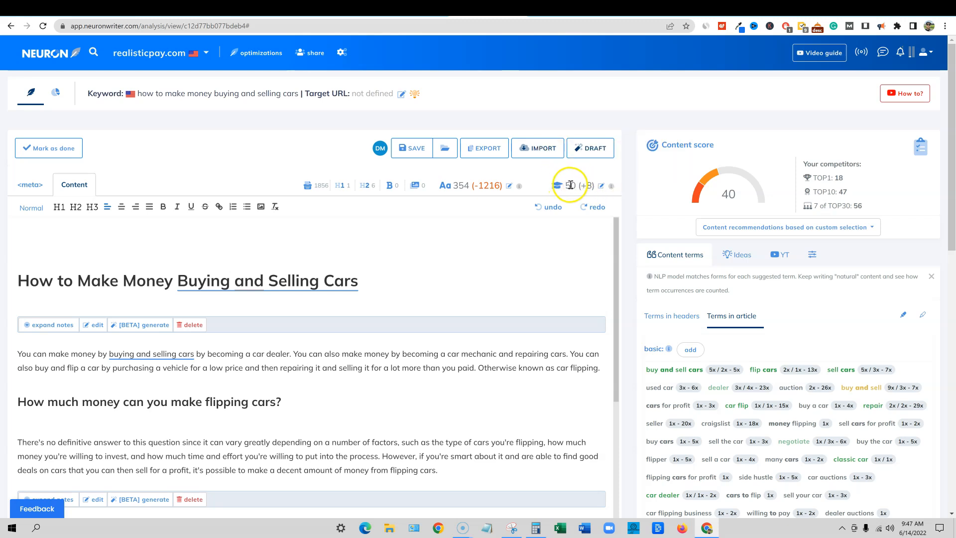
click(414, 150)
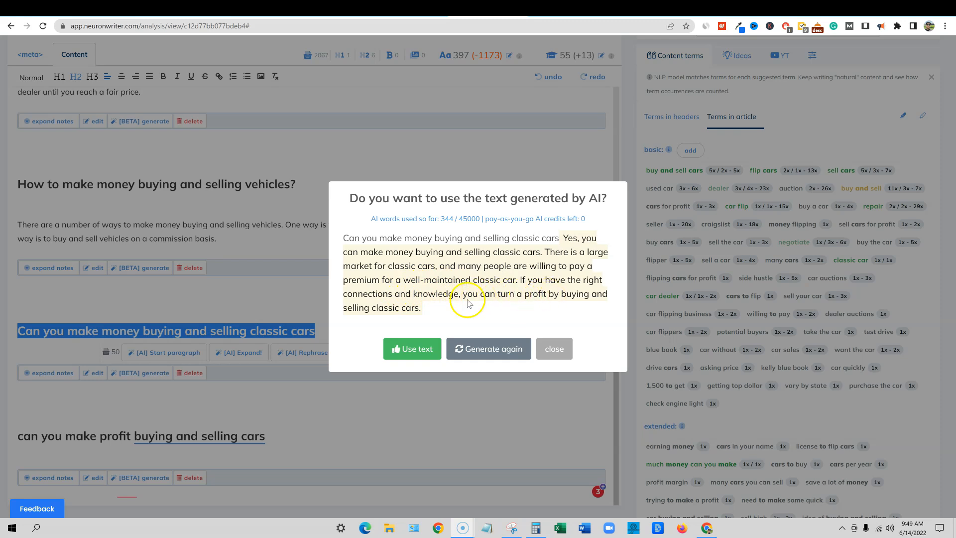
Insert the AI-generated paragraph for the heading "Can you make money buying and selling classic cars".
click(417, 348)
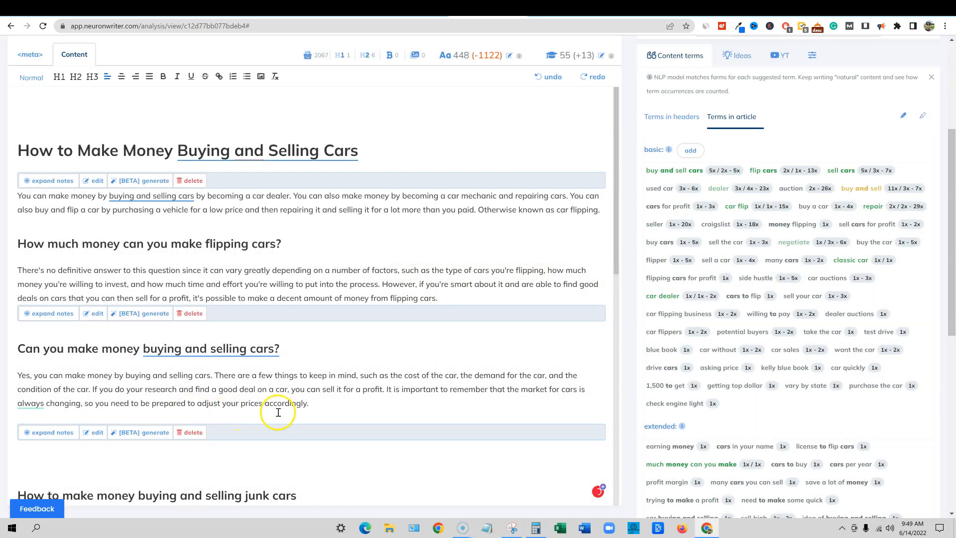
scroll(295, 406, down, 2)
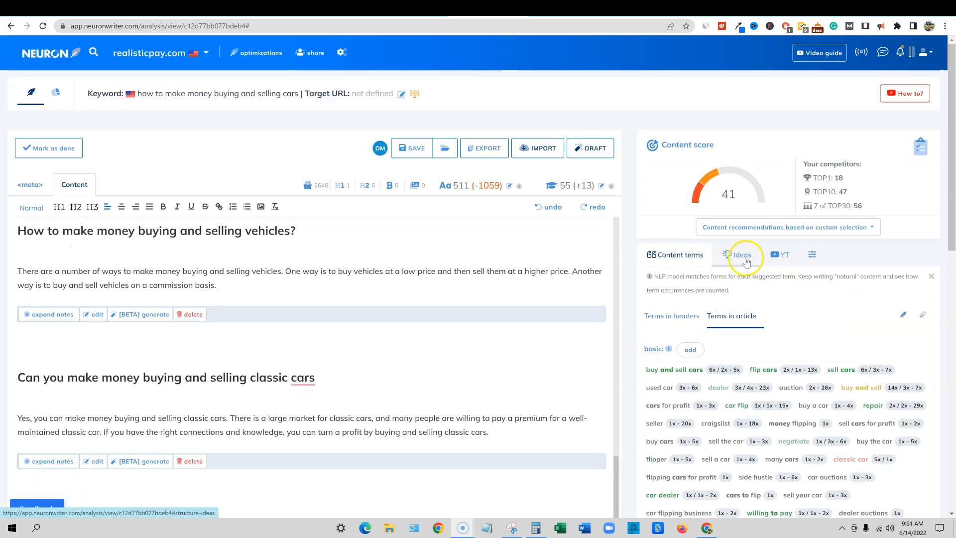
Copy "What is the Best Way to Sell a Car?" from the competitors' H2 ideas and add it at the end of the article.
click(741, 256)
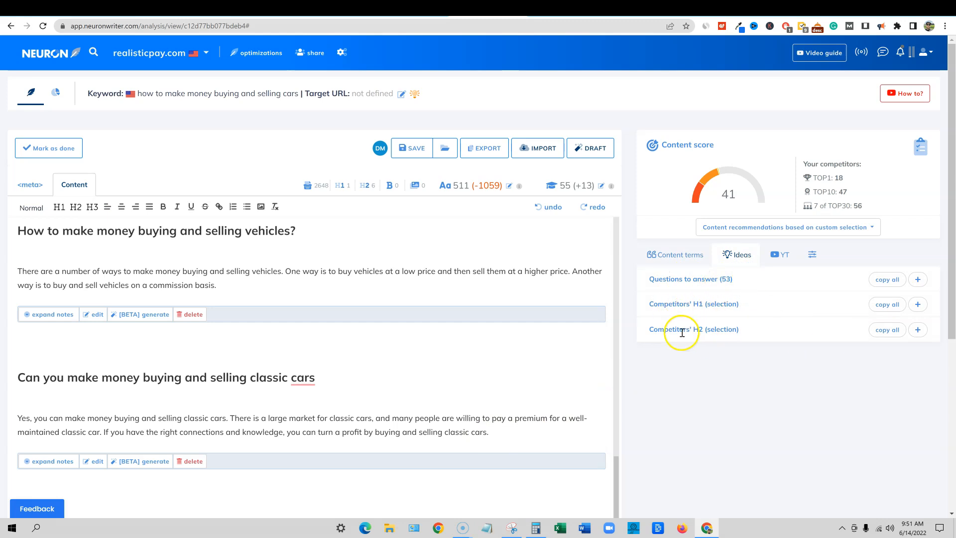
click(917, 329)
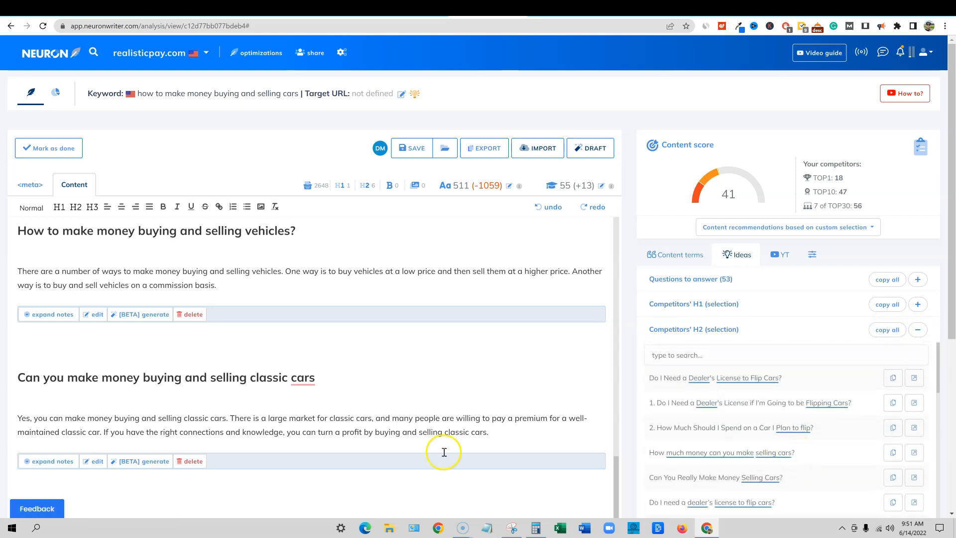
scroll(358, 450, down, 5)
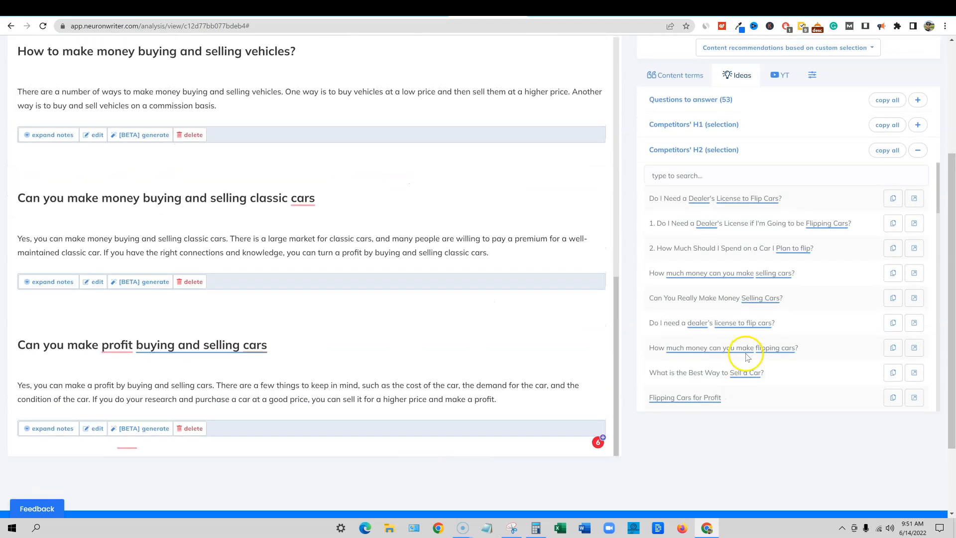
click(893, 377)
click(162, 347)
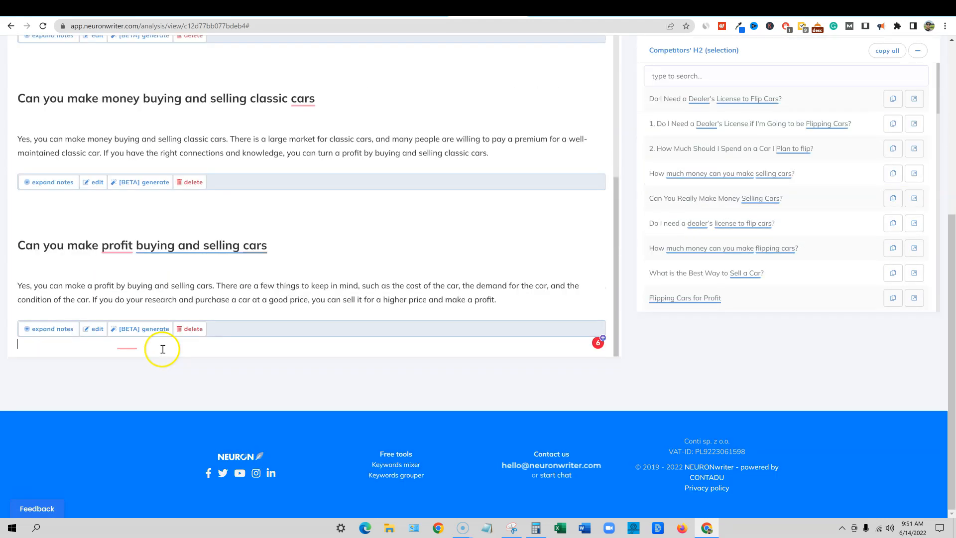
text(What is the Best Way to Sell a Car?)
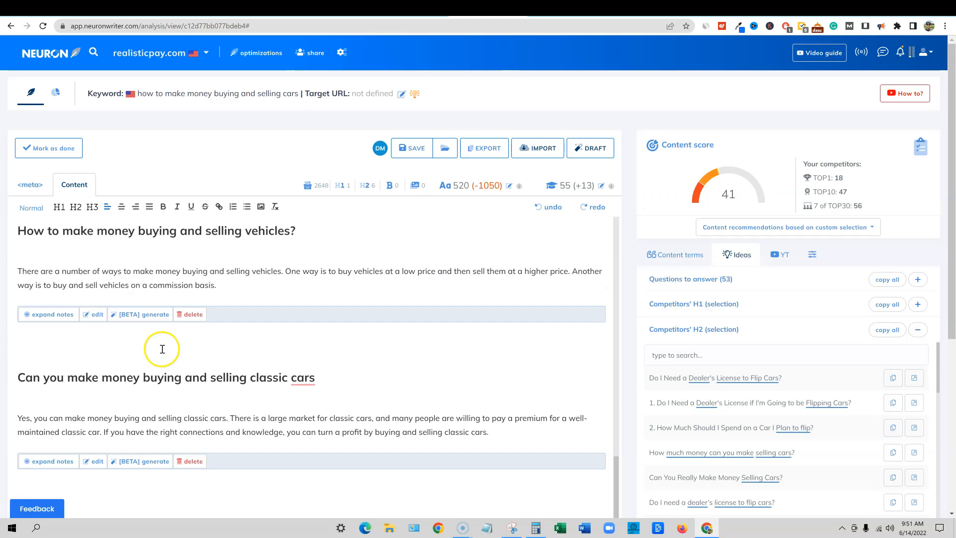
Format "What is the Best Way to Sell a Car?" as an H2 heading and insert an AI-generated paragraph beneath it.
scroll(149, 224, up, 6)
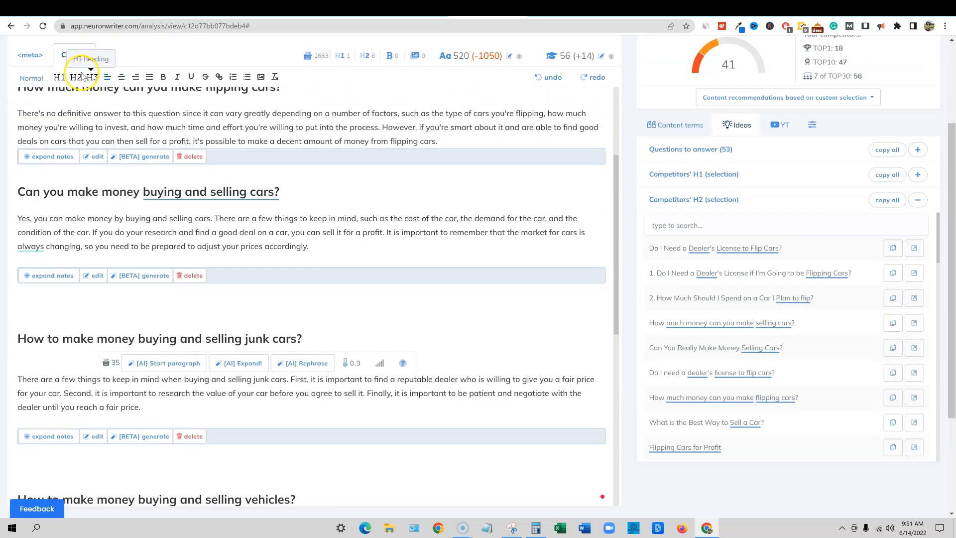
click(78, 77)
scroll(135, 354, down, 9)
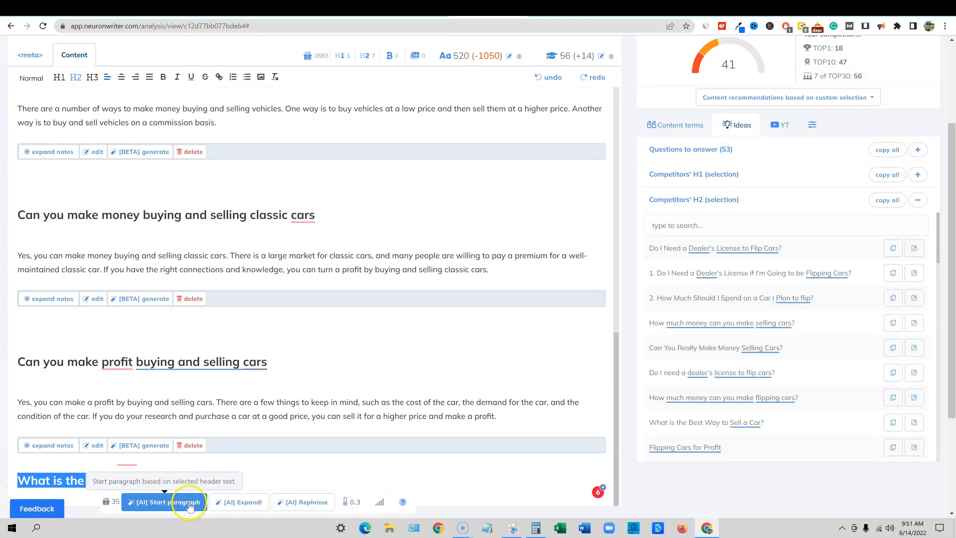
click(164, 502)
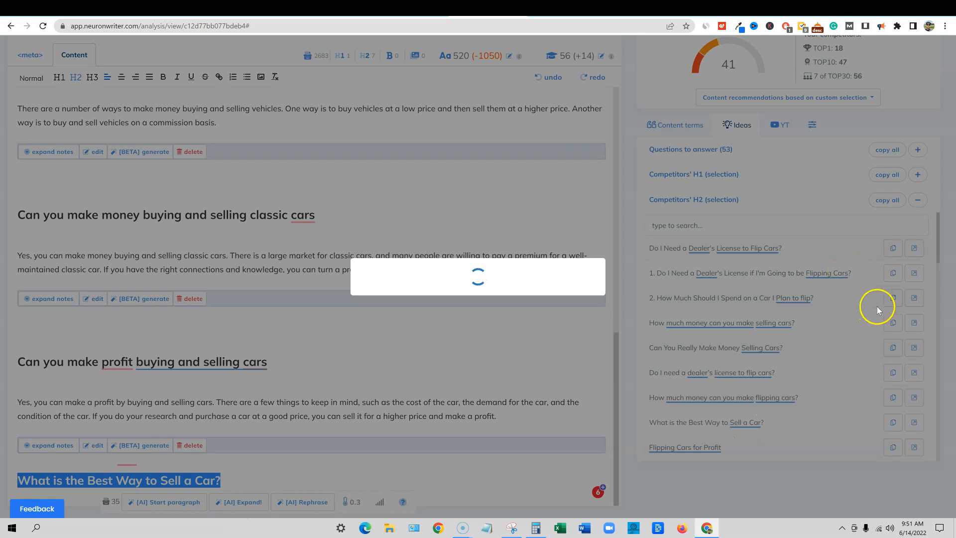
click(411, 349)
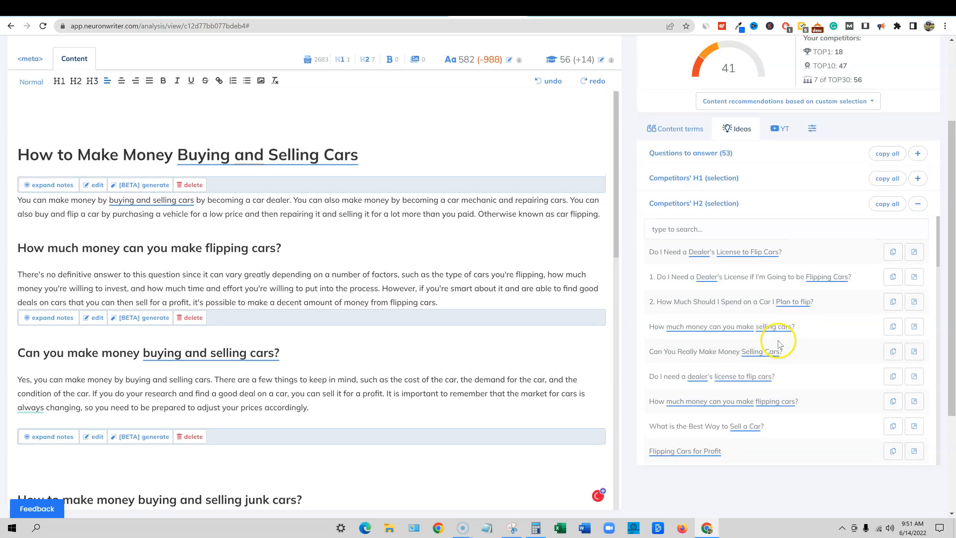
Add "How to make money buying and selling exotic cars?" from the questions to answer at the end of the article.
click(920, 205)
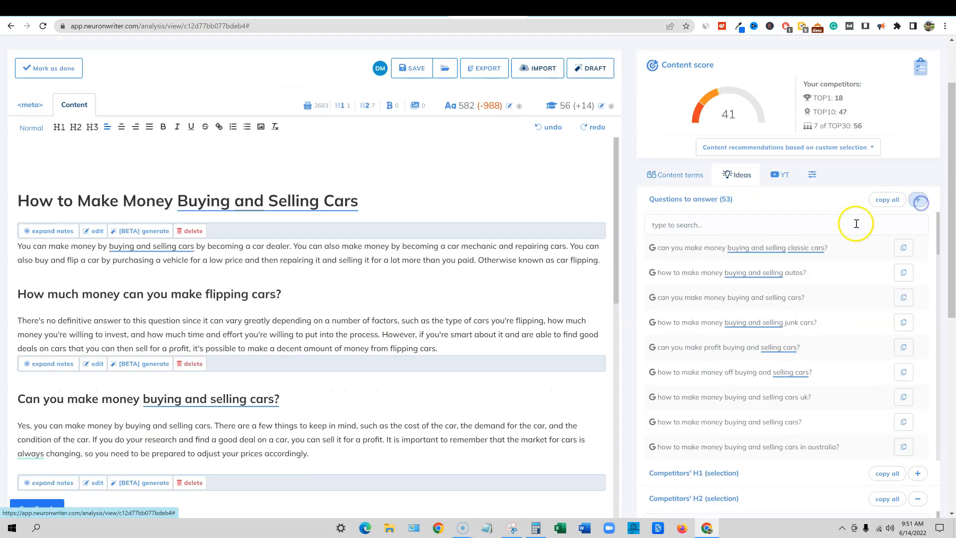
scroll(551, 363, down, 10)
Format the exotic cars question as an H2 heading and remove the blank line above it.
drag(218, 348, 17, 343)
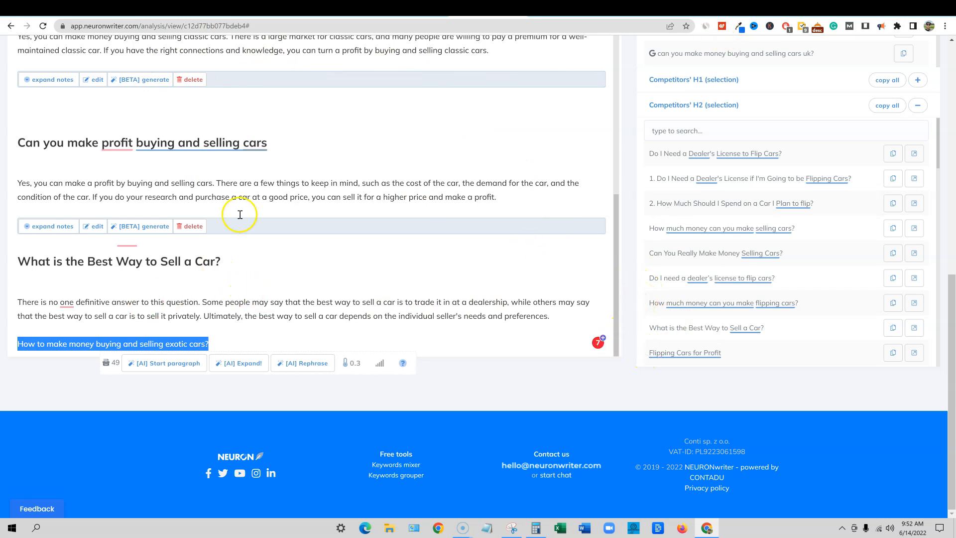
scroll(625, 293, up, 10)
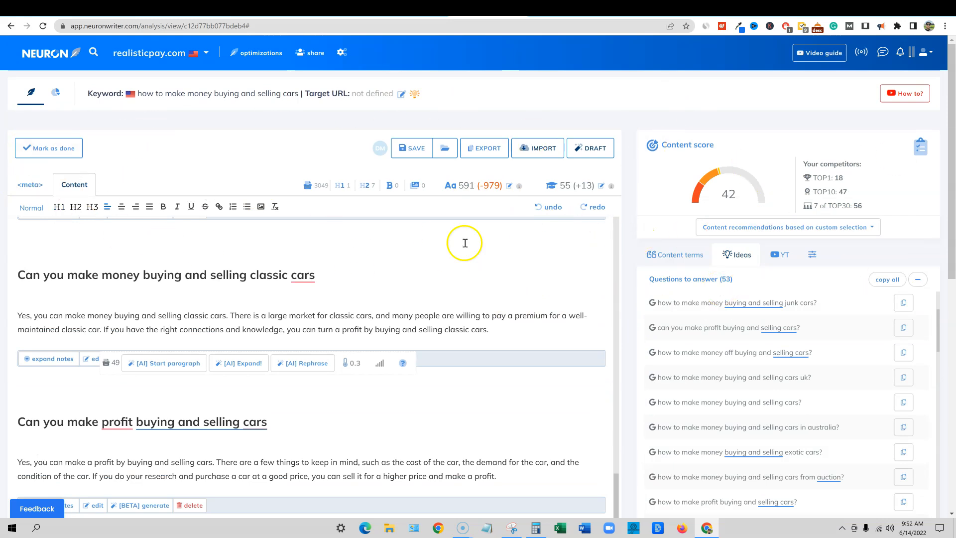
scroll(482, 358, down, 5)
scroll(408, 398, down, 1)
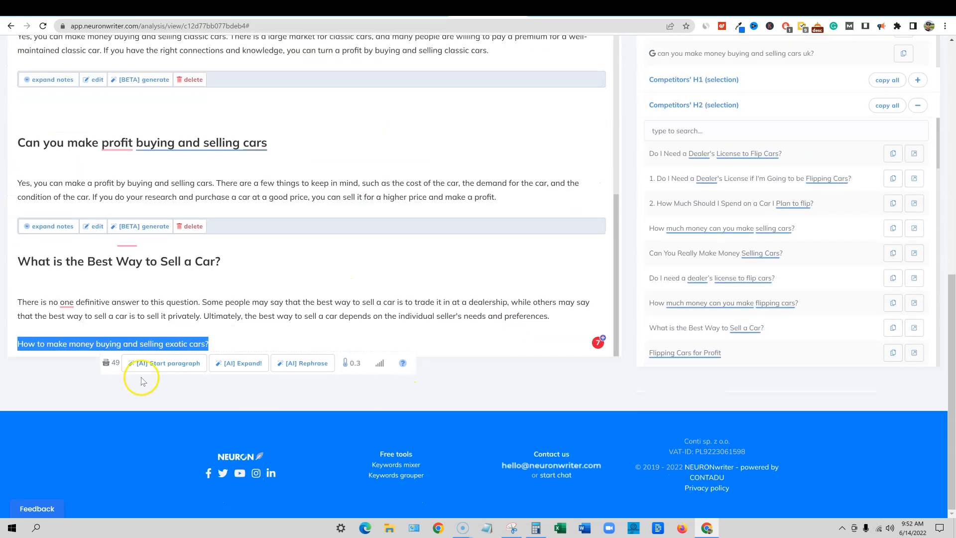
scroll(358, 209, up, 10)
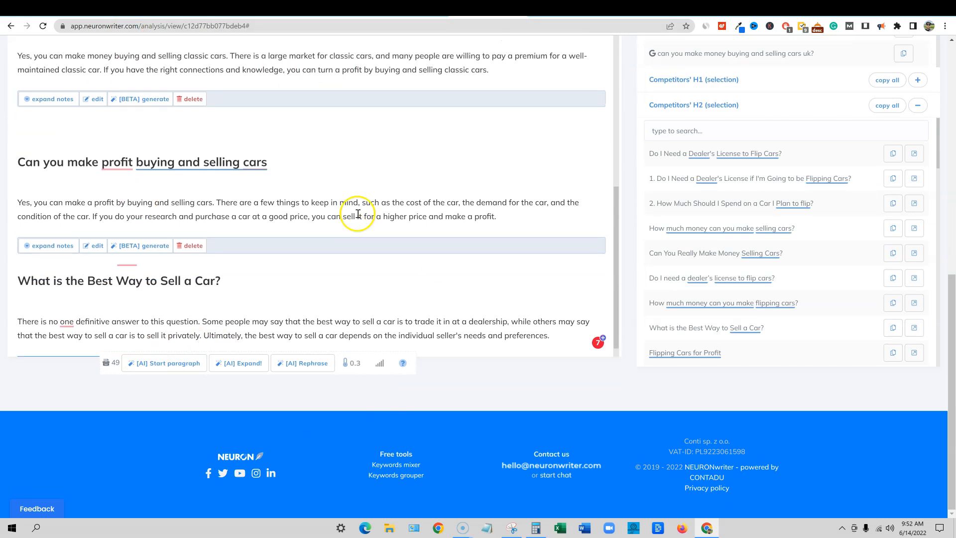
scroll(322, 216, up, 6)
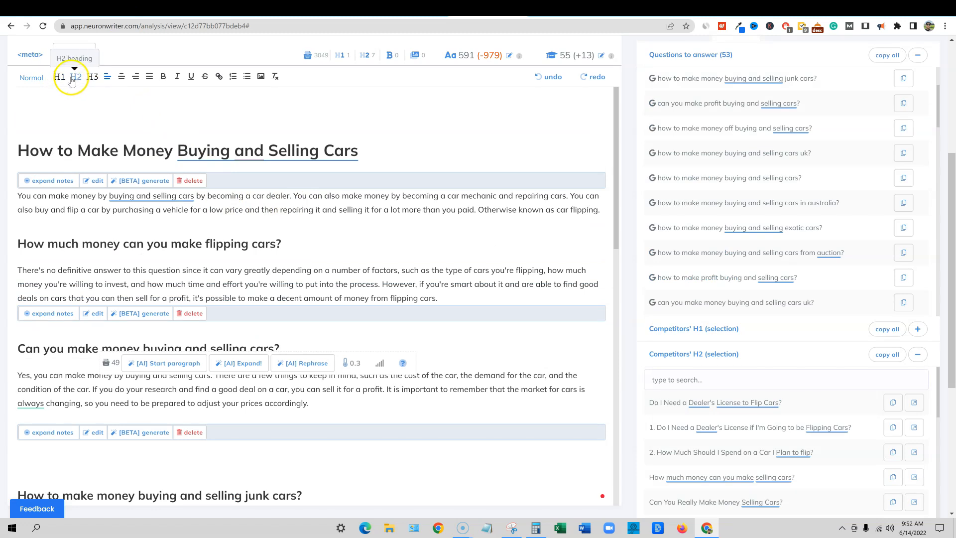
click(75, 77)
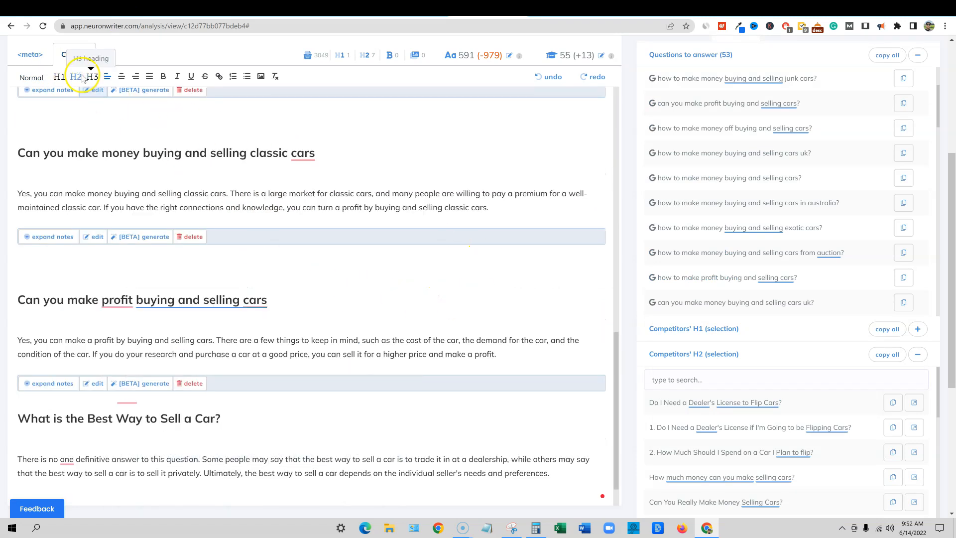
scroll(271, 250, down, 5)
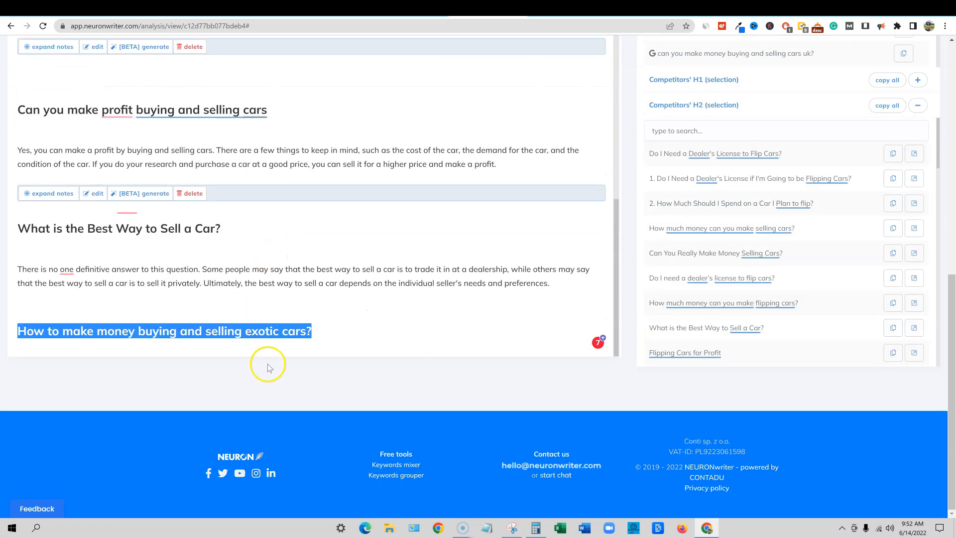
click(317, 332)
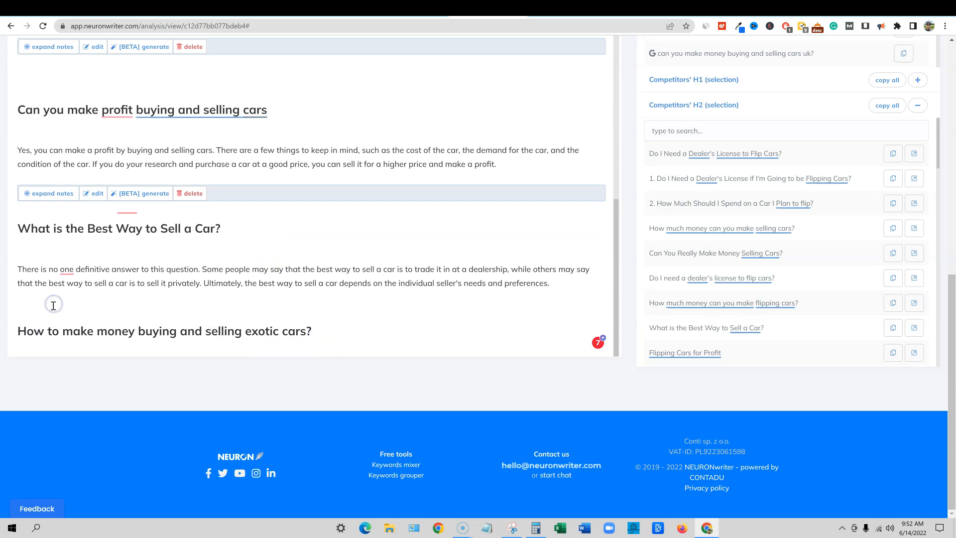
key(BackSpace)
Generate an AI paragraph from the exotic cars heading and insert the text beneath it.
drag(317, 330, 10, 332)
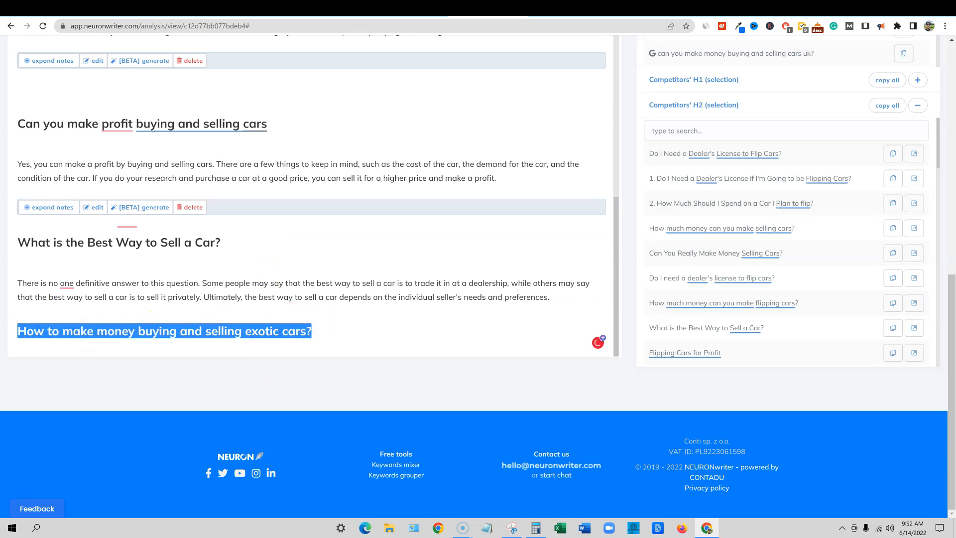
click(171, 353)
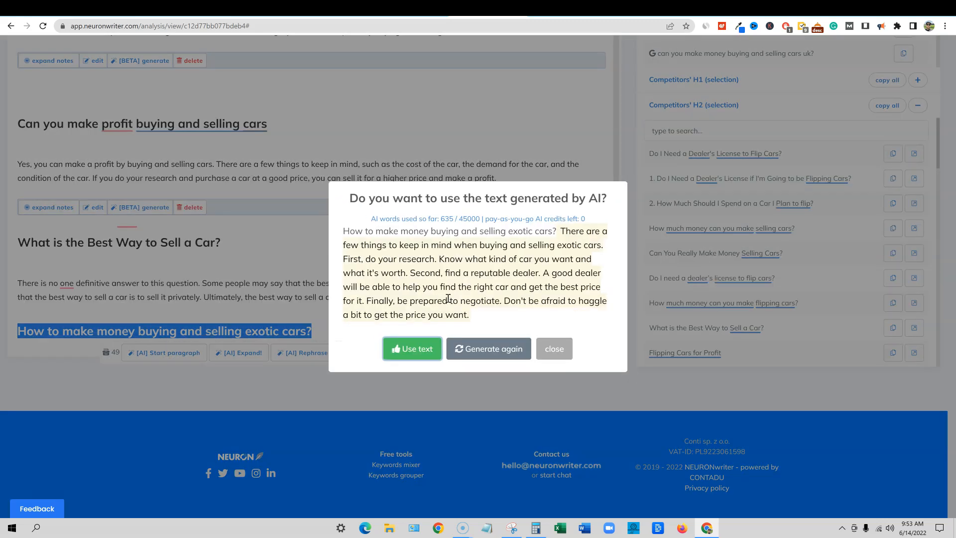
click(420, 348)
scroll(316, 414, down, 15)
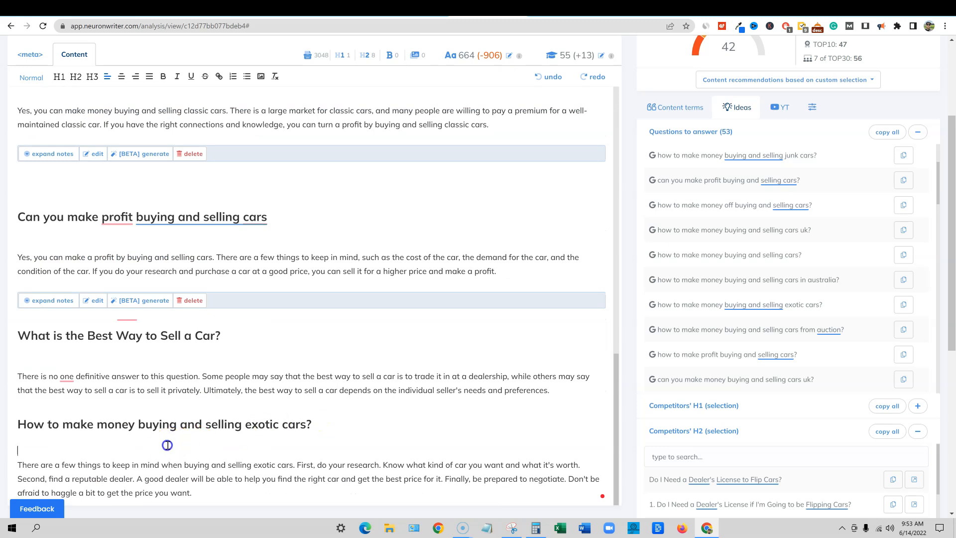
Remove the blank lines beneath the "exotic cars", "Best Way to Sell a Car" and "profit buying and selling cars" H2 headings.
key(BackSpace)
click(120, 375)
key(BackSpace)
click(86, 271)
key(BackSpace)
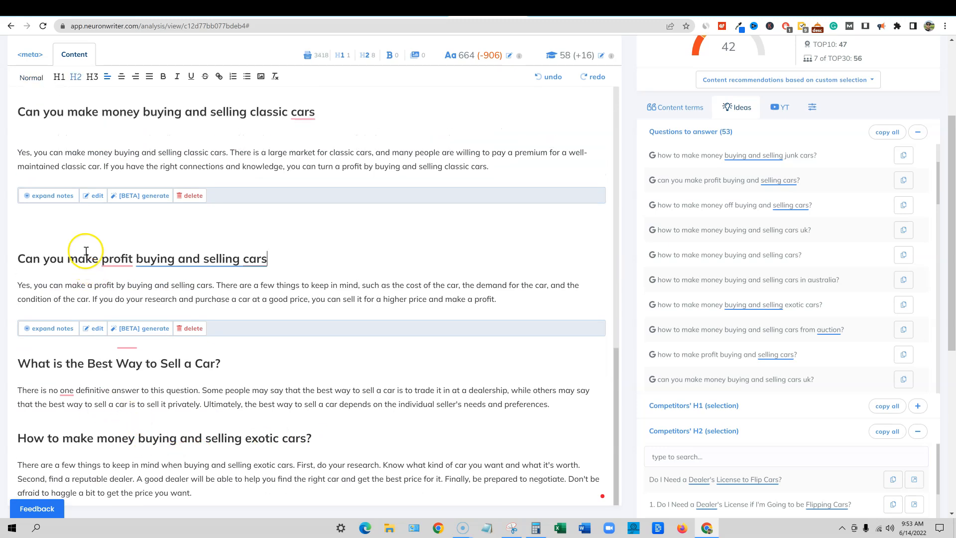
key(BackSpace)
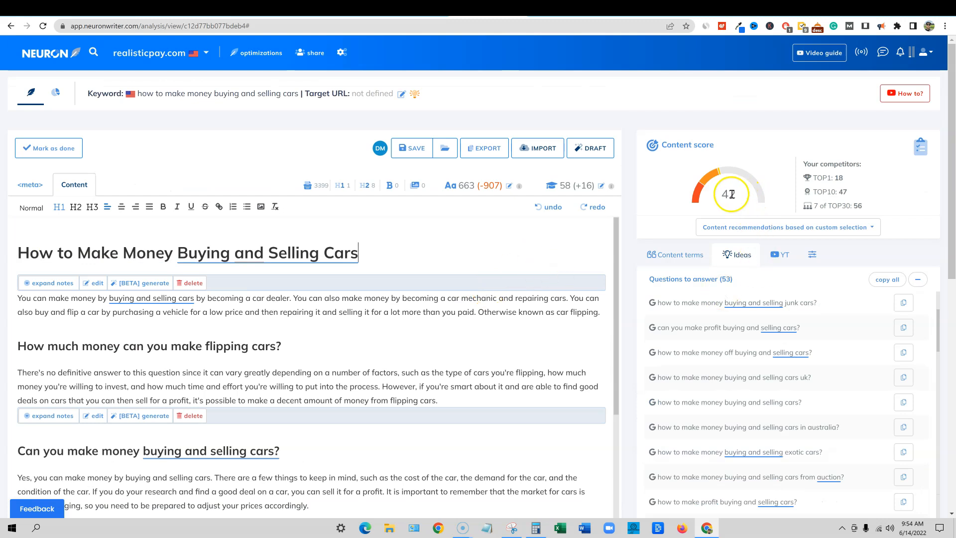
Compare the content score with the TOP1 and TOP10 competitor scores, and save the article.
drag(822, 177, 837, 191)
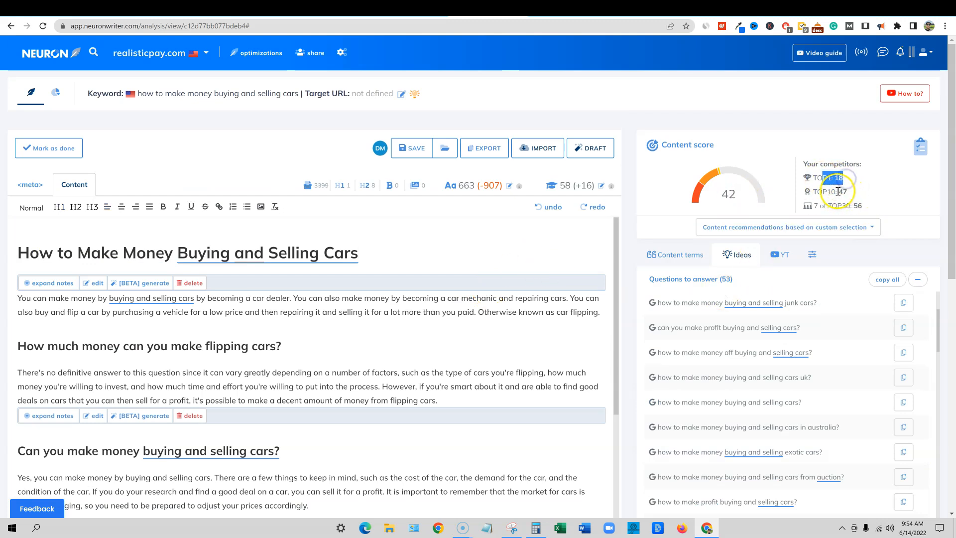
triple_click(811, 193)
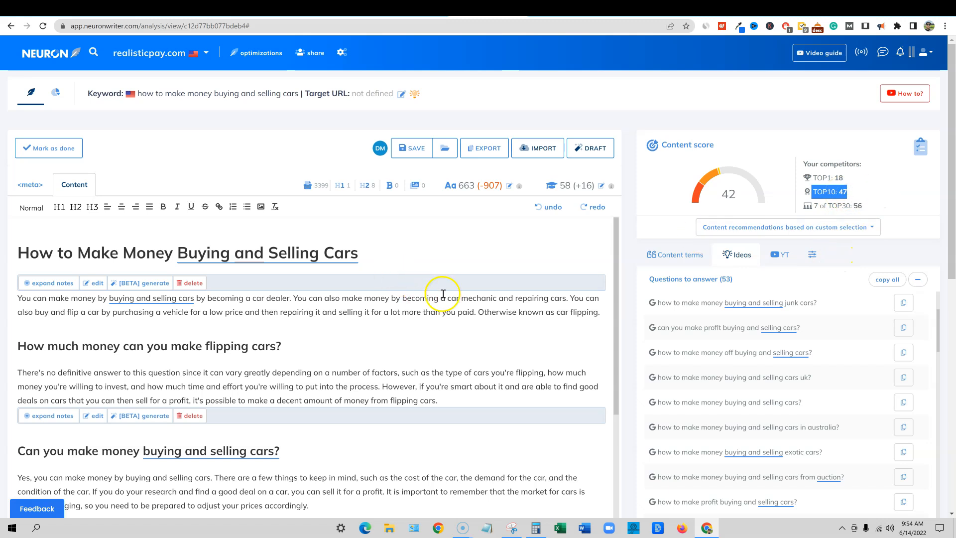
click(411, 148)
scroll(496, 297, down, 5)
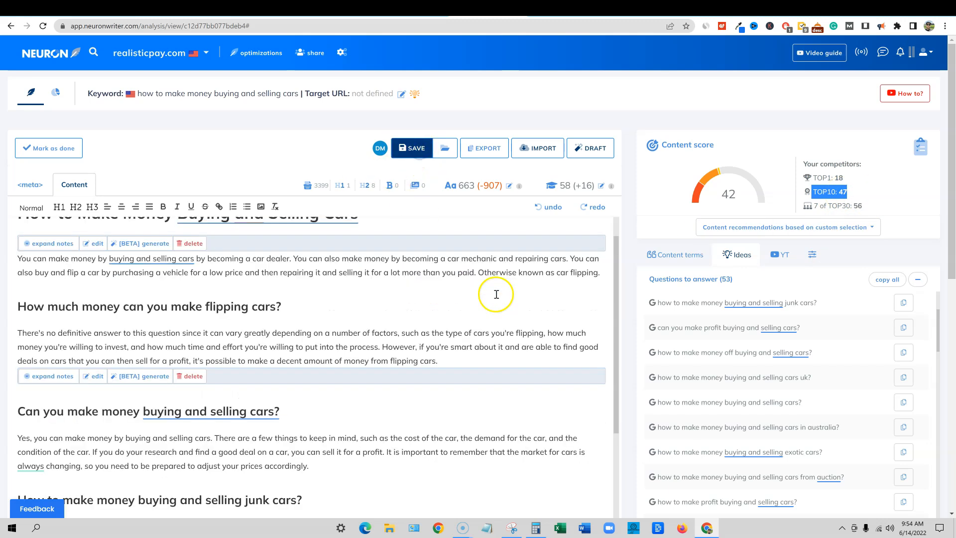
scroll(497, 297, down, 4)
scroll(495, 294, up, 7)
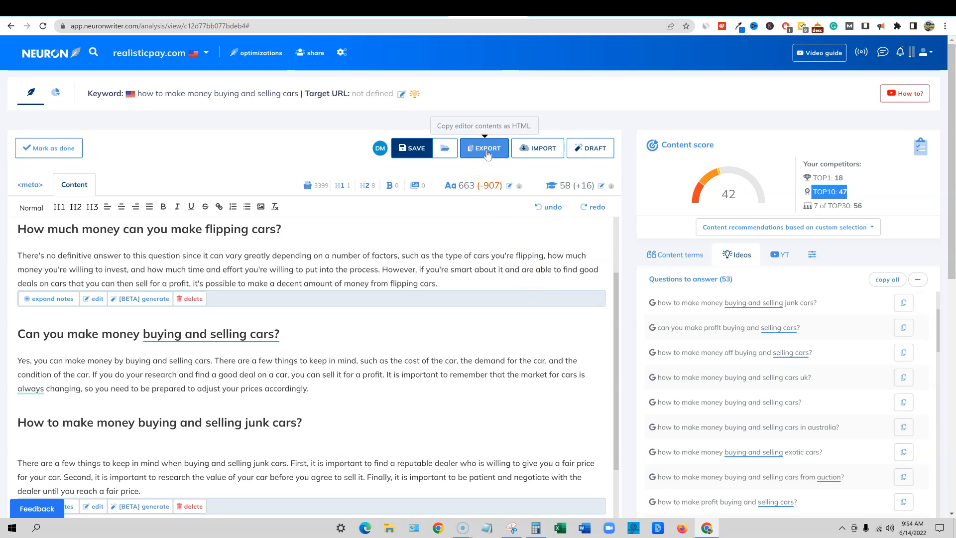
Select the entire article text in the editor and clear the selection again.
click(331, 275)
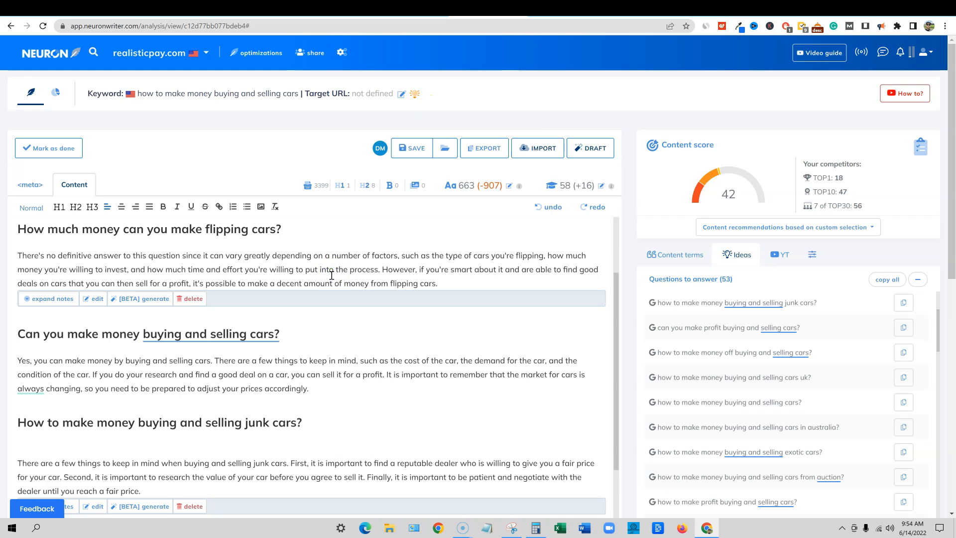
key(ctrl+a)
click(355, 227)
Review the detailed breakdown of the overall content score, close it and save the article.
click(920, 152)
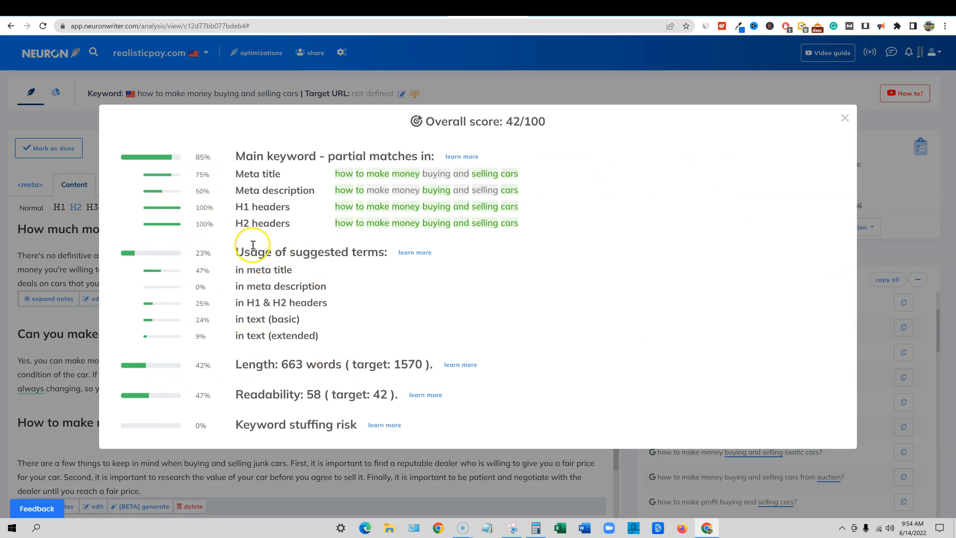
click(845, 117)
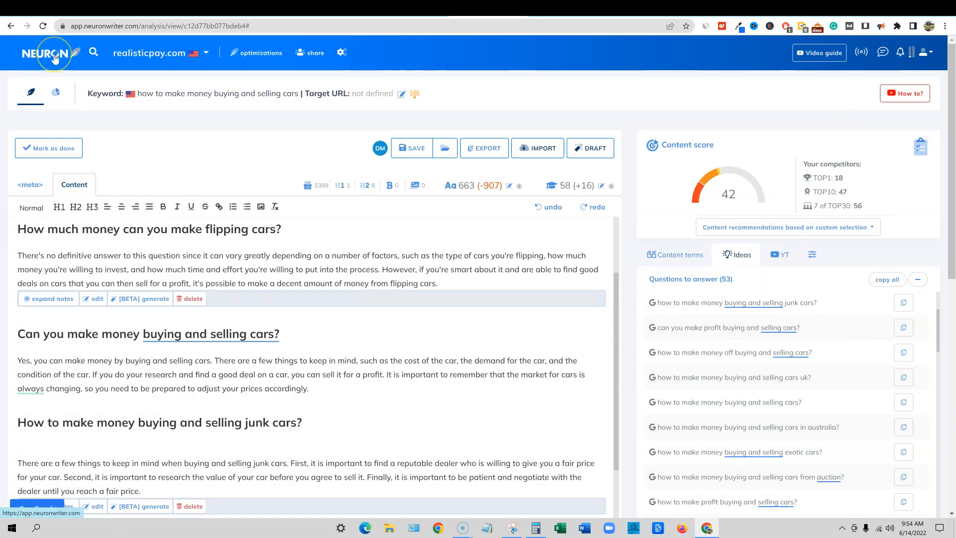
click(401, 148)
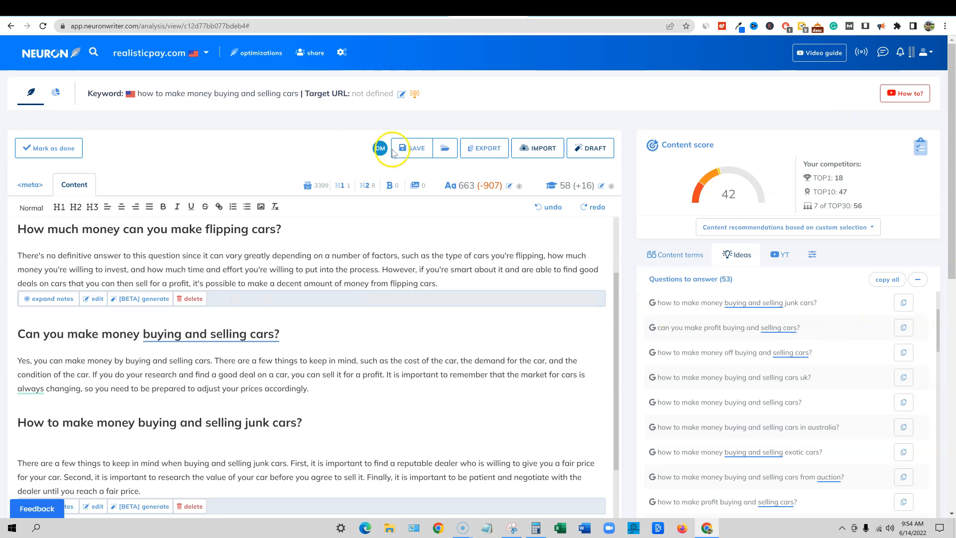
Reopen the "how to make money buying and selling cars" analysis from the project's list and show its competition data.
click(51, 59)
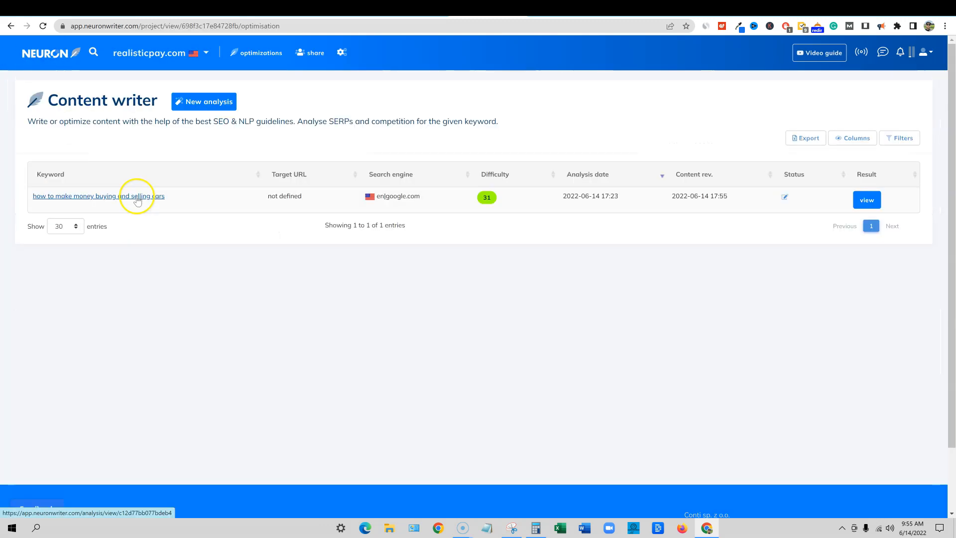
click(866, 199)
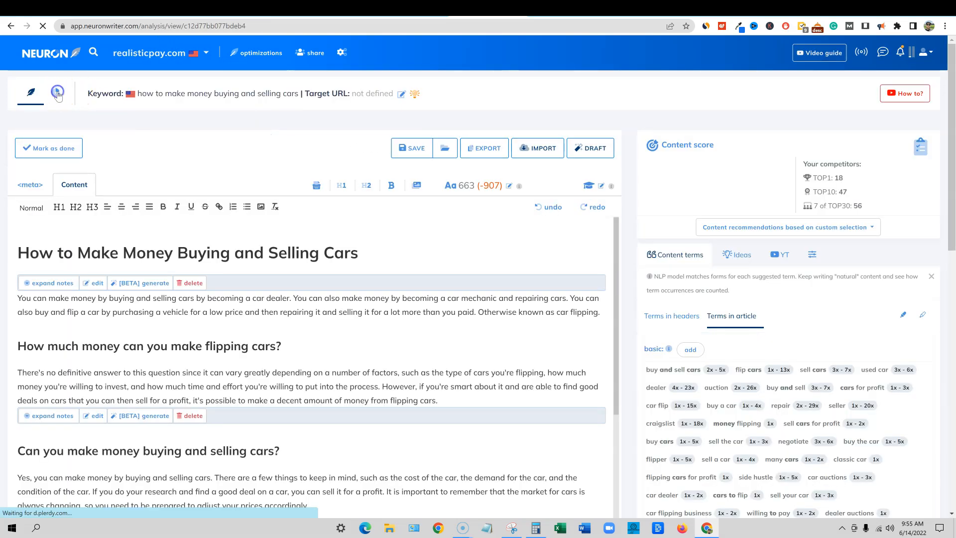
click(58, 93)
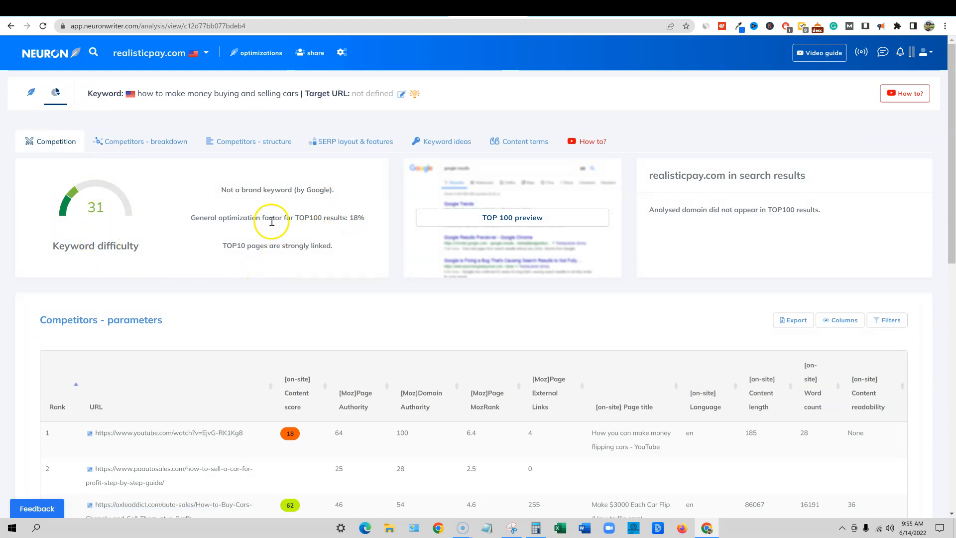
View the TOP 100 preview of the Google results for the keyword and return to the competition overview.
click(512, 218)
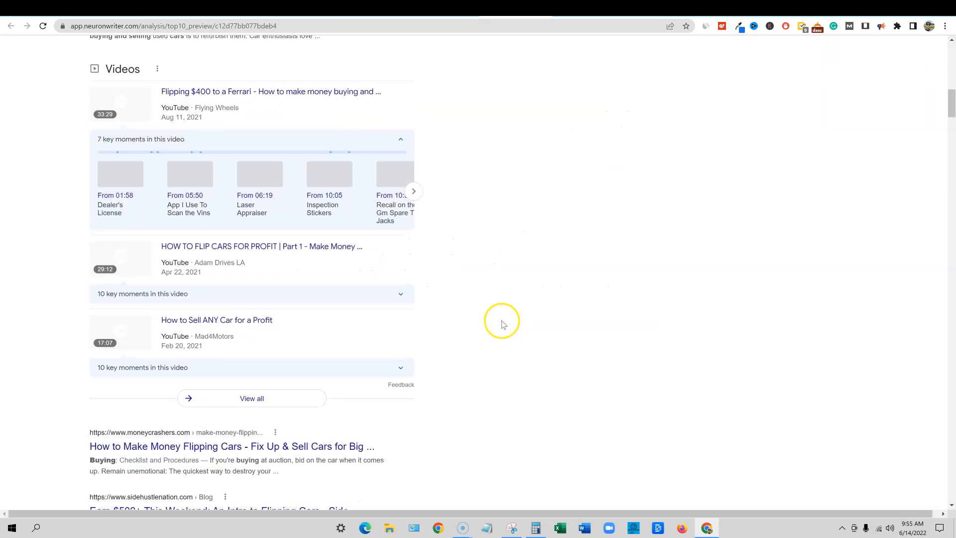
scroll(513, 309, up, 10)
click(458, 18)
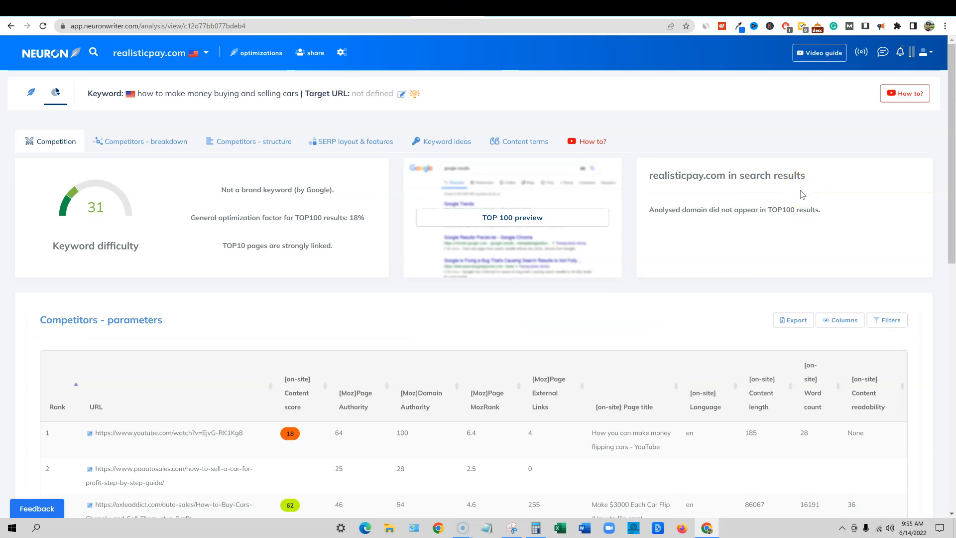
click(781, 222)
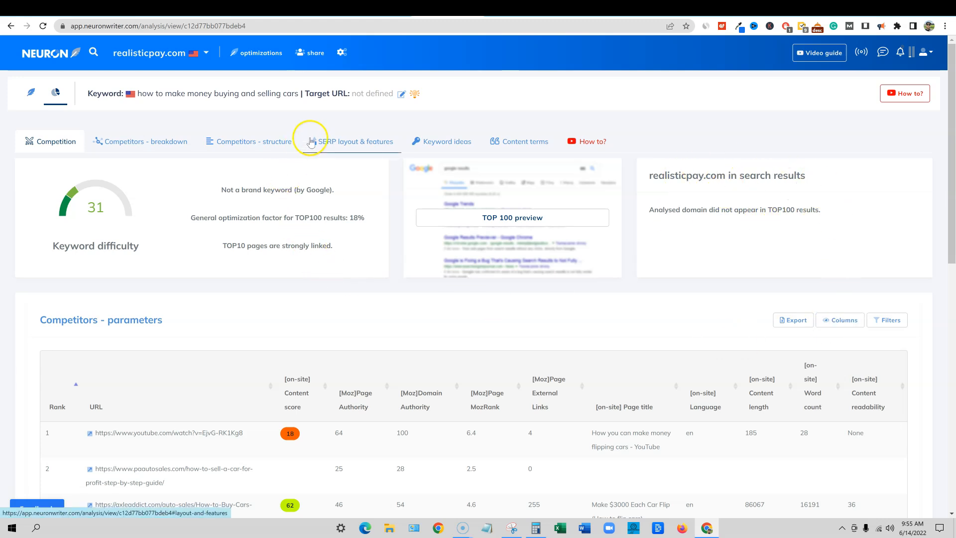
Examine the competitors' parameters table, including content scores, Moz authority, external links, word counts and readability.
scroll(359, 219, down, 5)
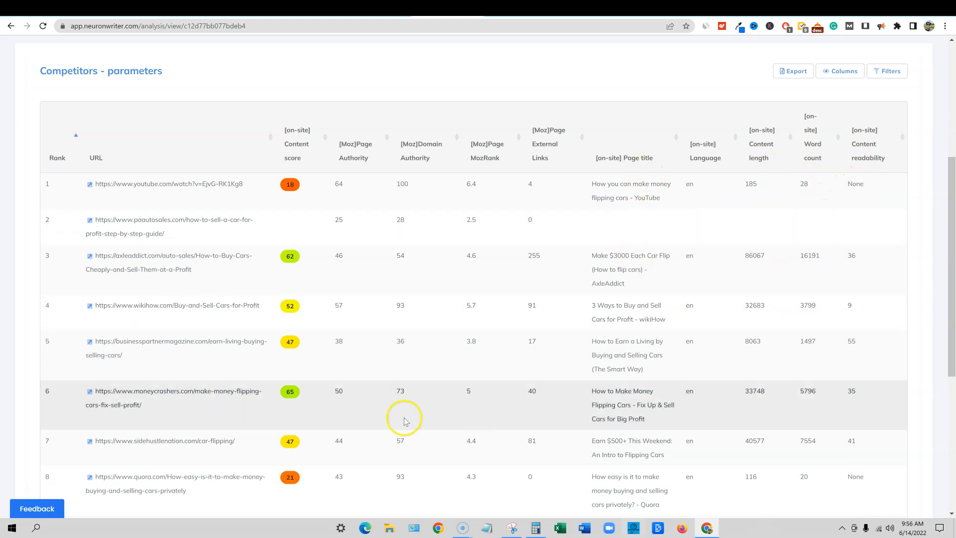
scroll(376, 365, down, 5)
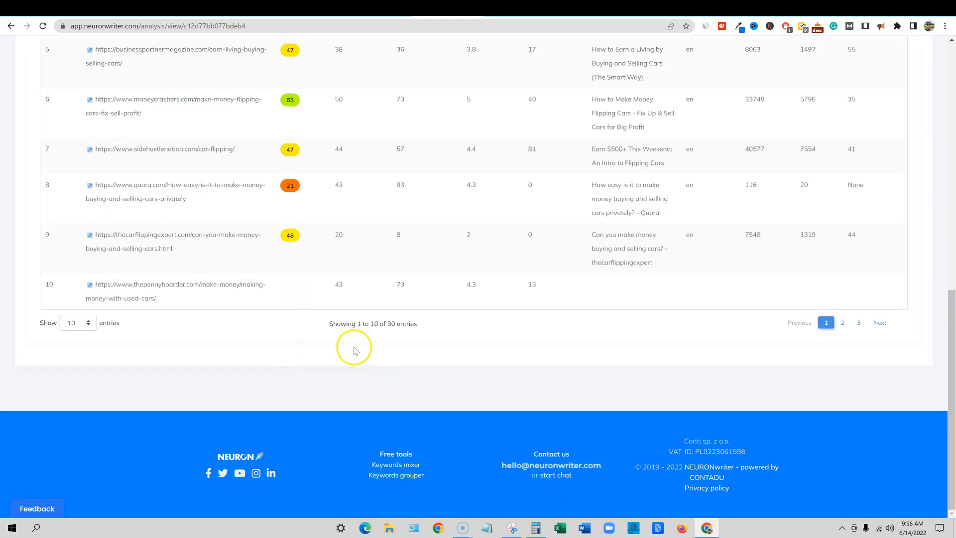
scroll(364, 408, up, 5)
scroll(356, 422, up, 6)
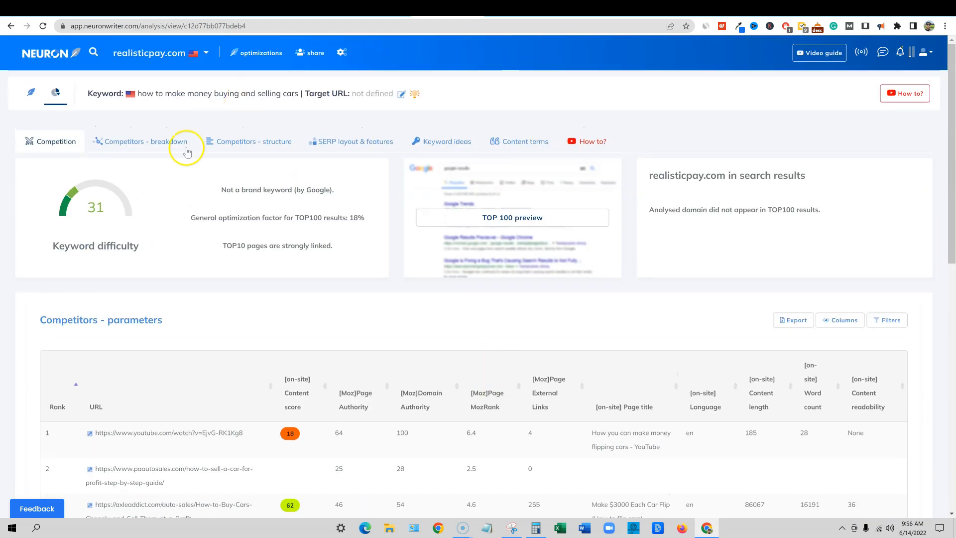
Chart [Moz] Page Authority in the competitors breakdown and compare the ranking sites.
click(158, 142)
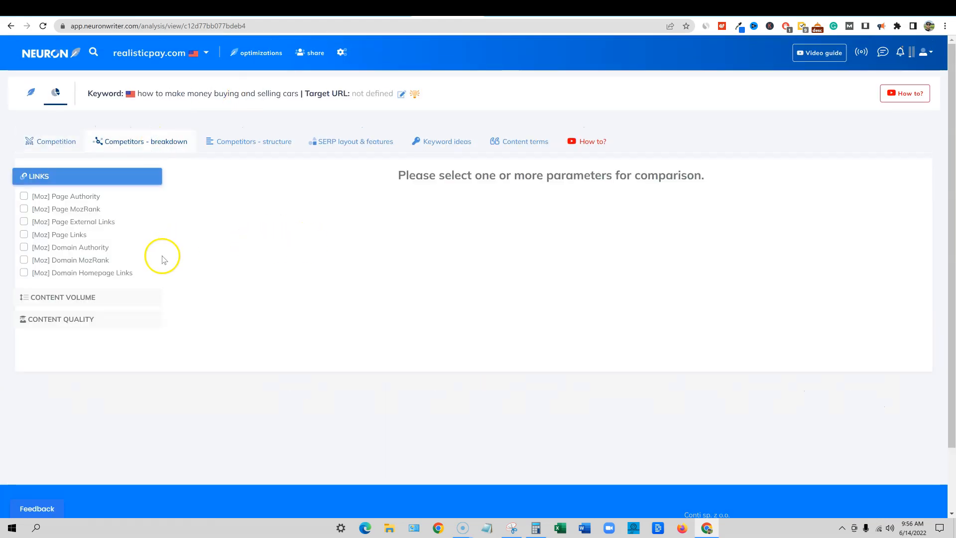
click(24, 196)
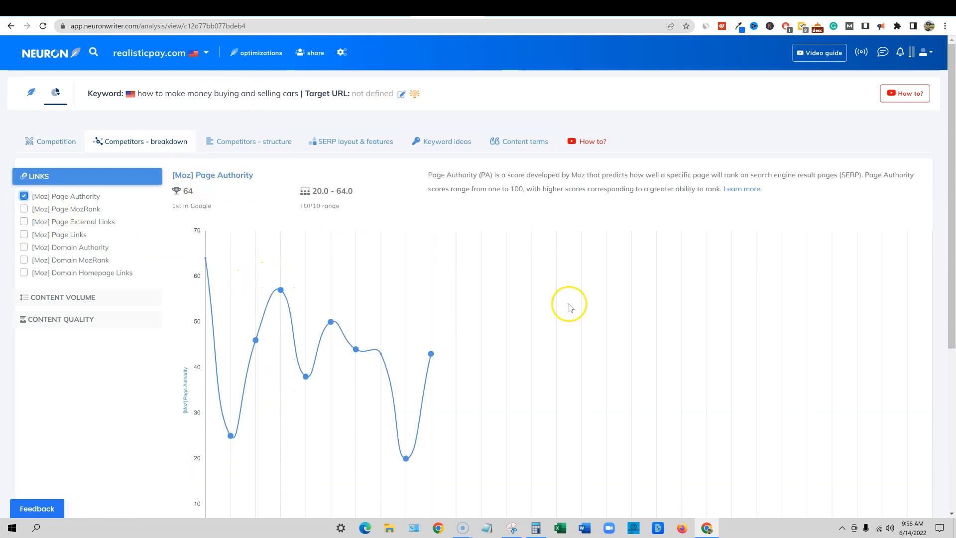
scroll(573, 307, down, 5)
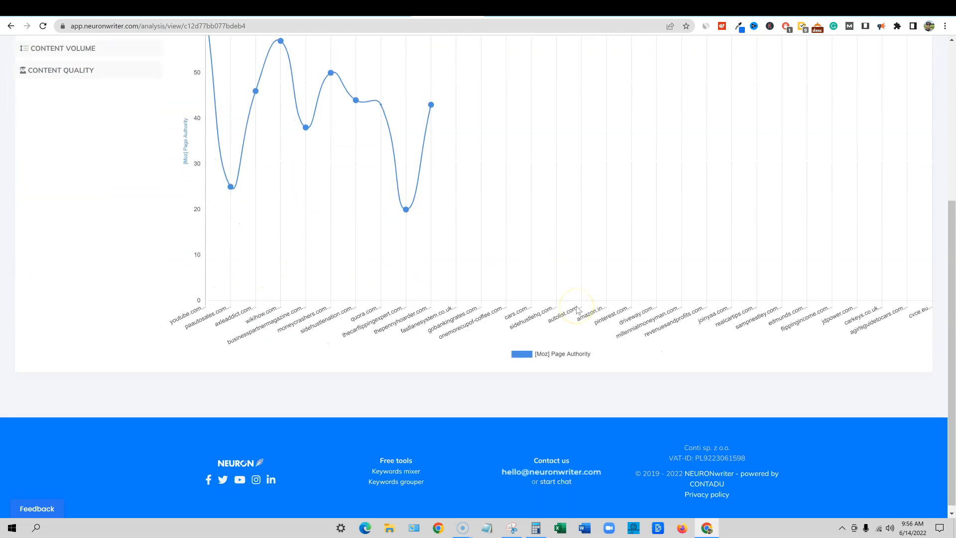
scroll(597, 314, up, 5)
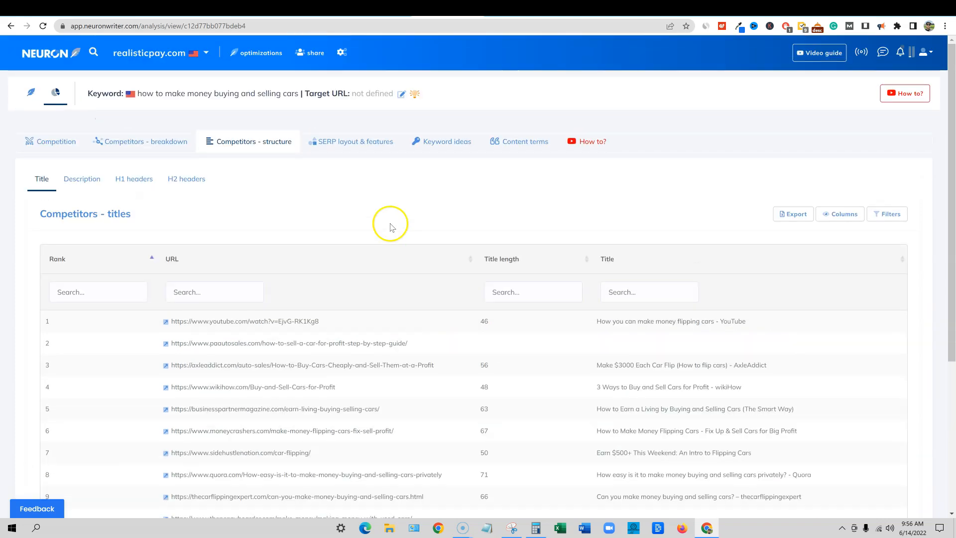
Examine the SERP features and which on-site features, such as image, video, iframe, table and form, the competitors use.
click(348, 141)
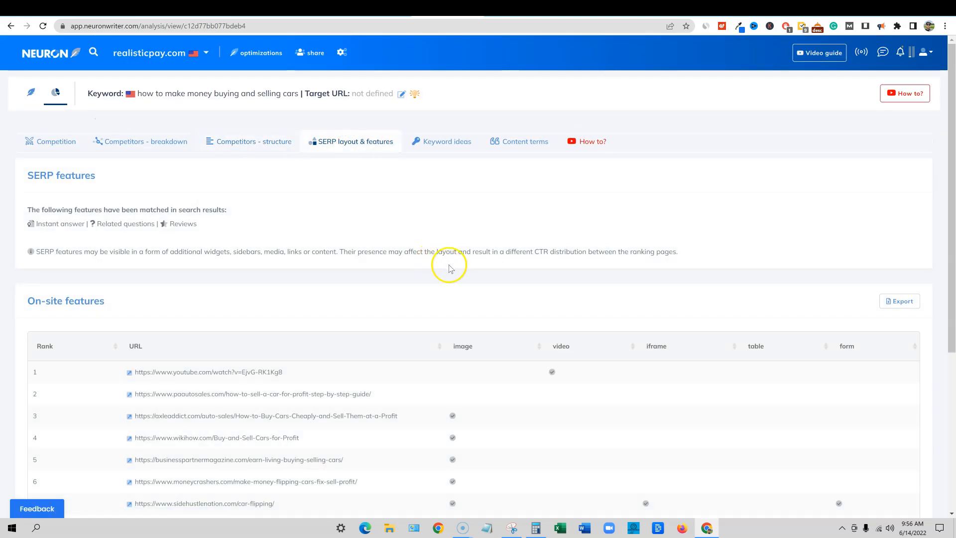
scroll(450, 268, down, 2)
scroll(454, 272, down, 2)
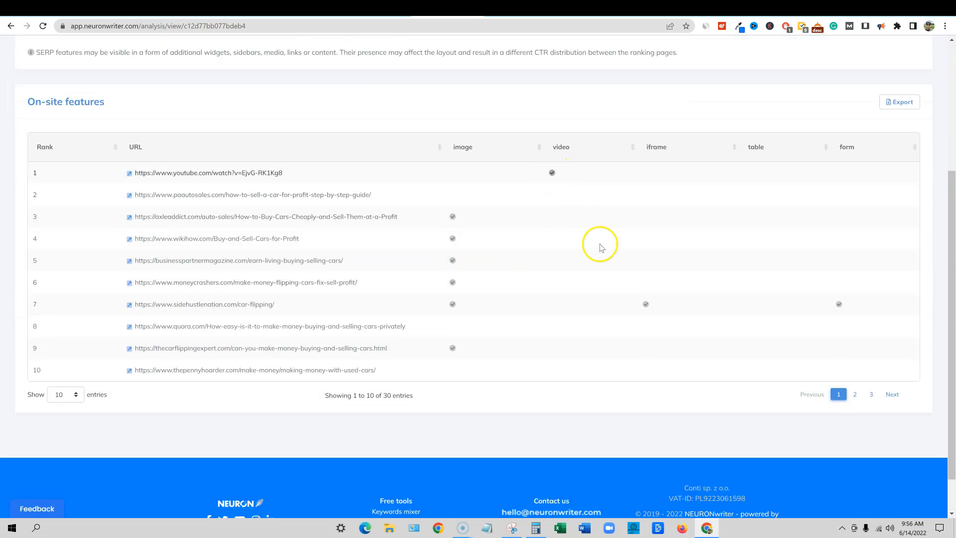
scroll(845, 249, down, 1)
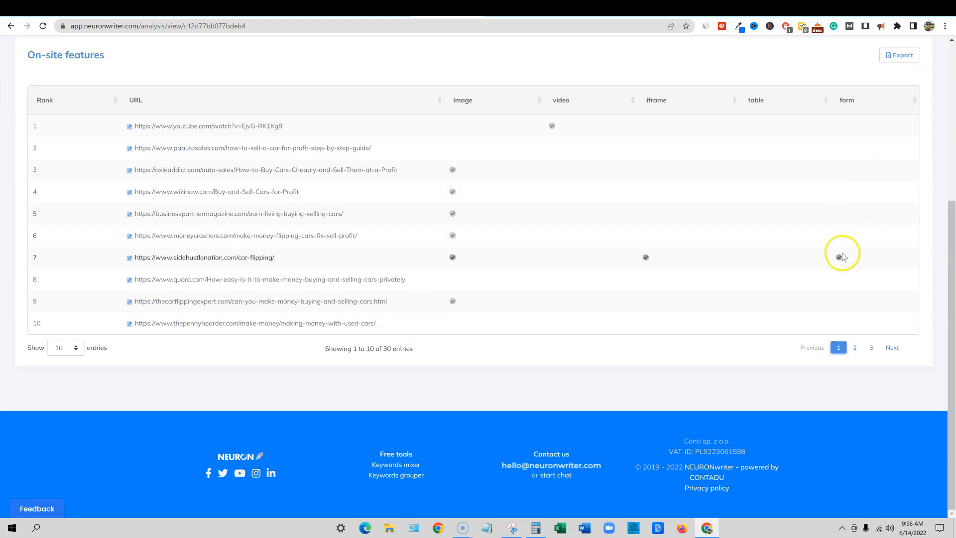
scroll(352, 250, up, 5)
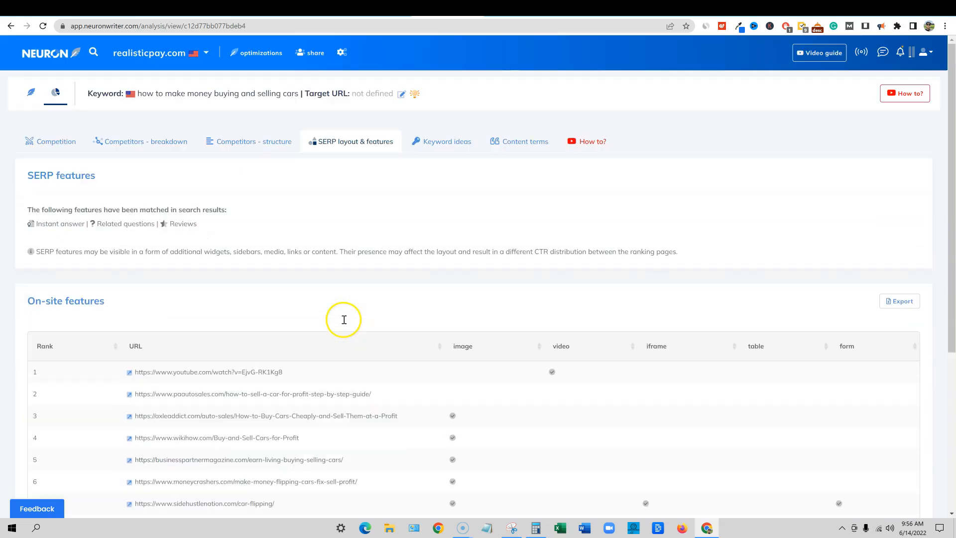
Look through the keyword ideas and their similarity scores for the analysed keyword.
click(447, 142)
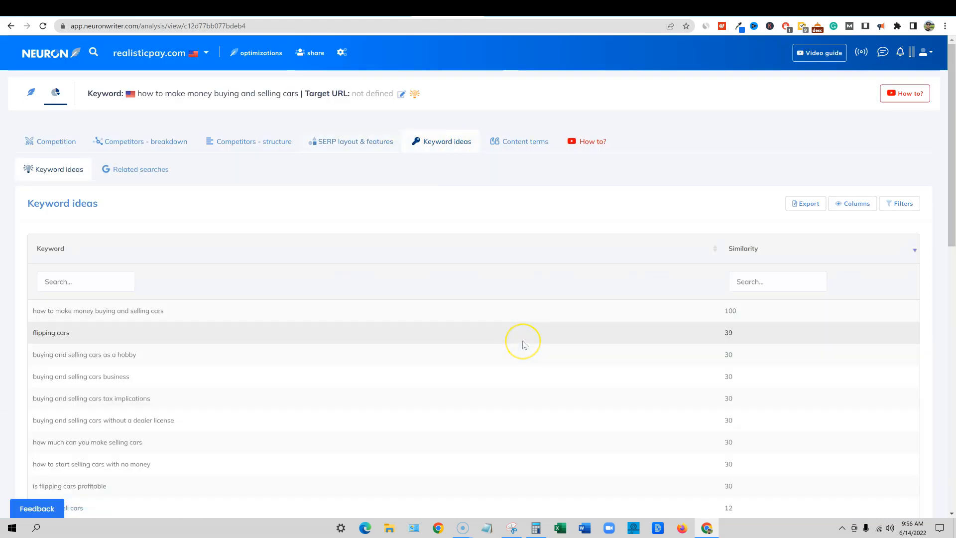
scroll(523, 341, down, 1)
scroll(573, 409, down, 6)
scroll(577, 388, up, 7)
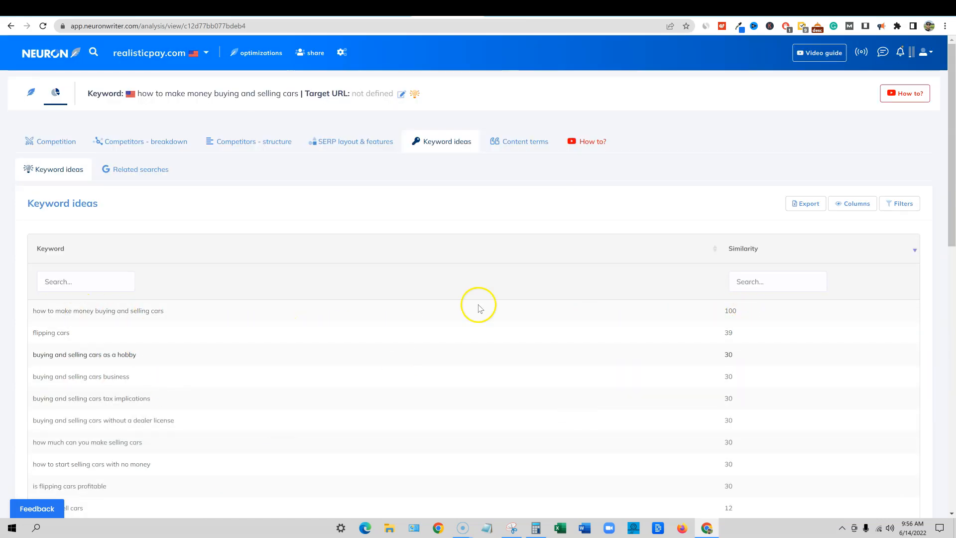
Examine the content terms extracted from competitors' pages, highlighting the "sell cars" term's importance and title usage.
click(525, 142)
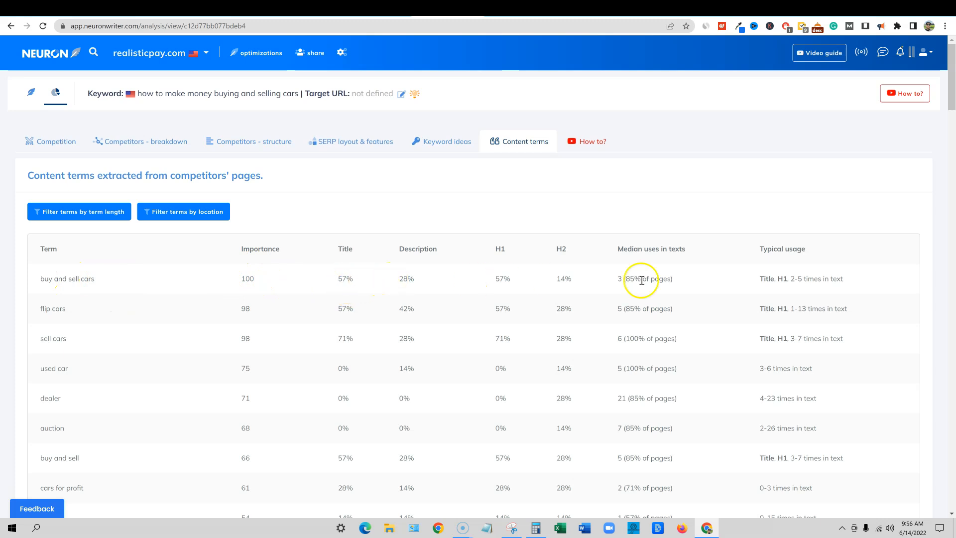
drag(351, 337, 35, 338)
scroll(340, 365, down, 5)
scroll(340, 364, up, 5)
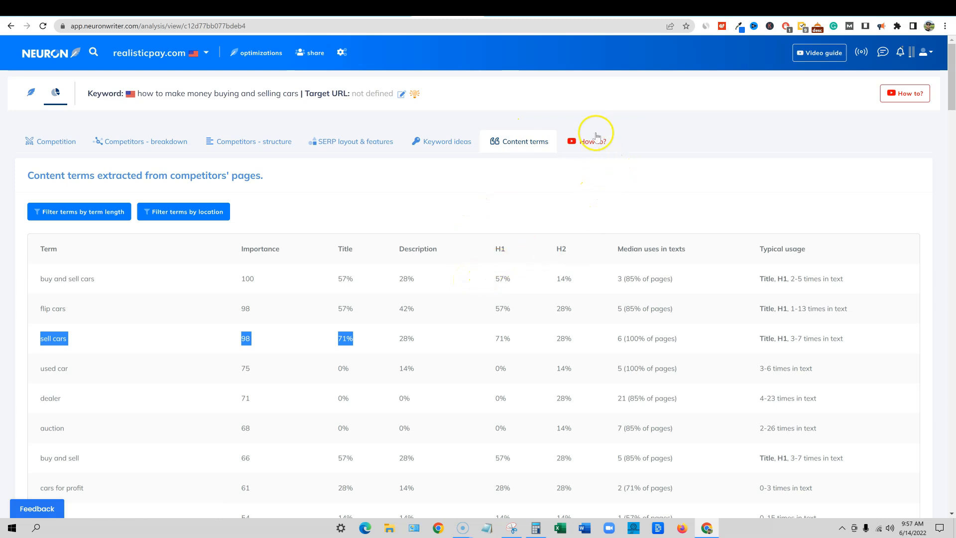
Switch to the NeuronWriter AppSumo page and review the plan features, highlighting the three-code allowance of 75 articles and 45,000 monthly AI credits.
click(318, 8)
scroll(522, 342, up, 6)
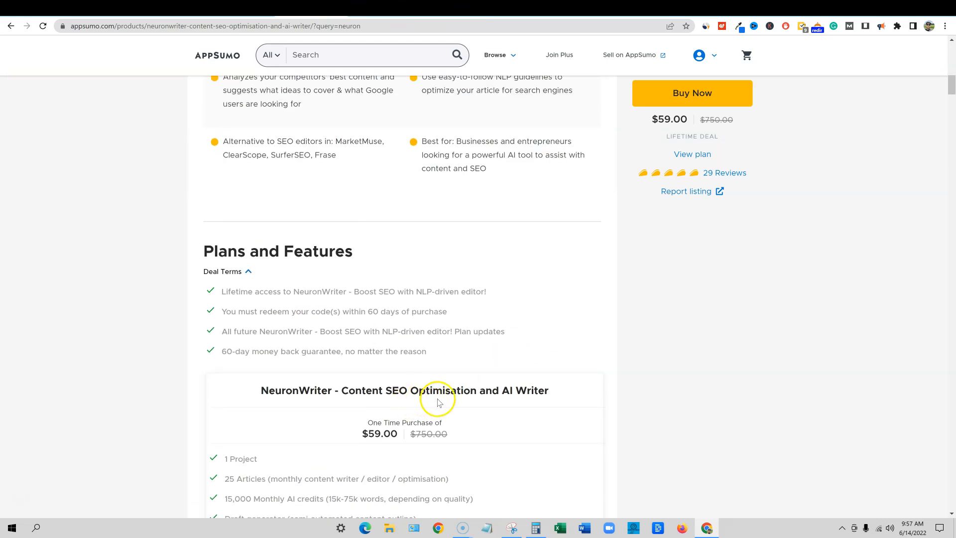
scroll(499, 401, down, 5)
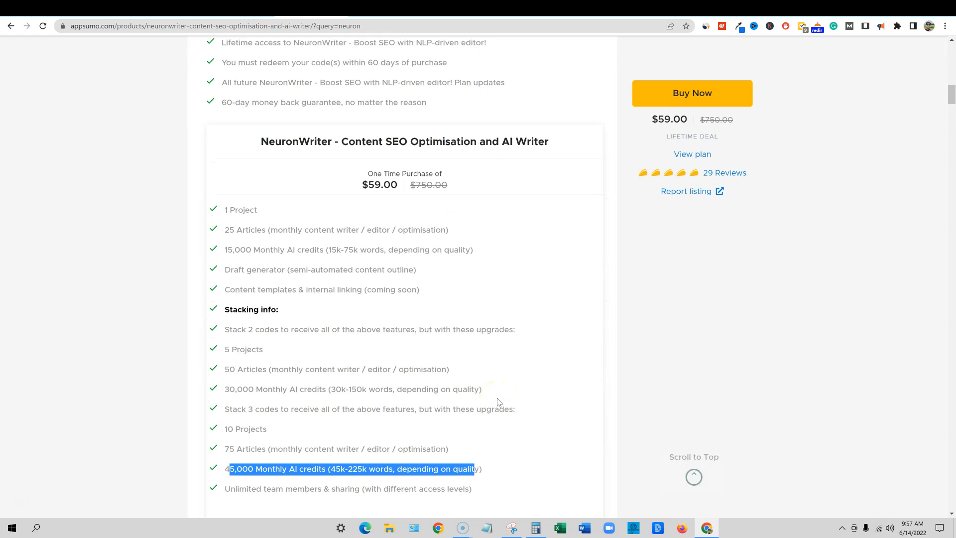
scroll(407, 394, down, 1)
scroll(407, 394, down, 1)
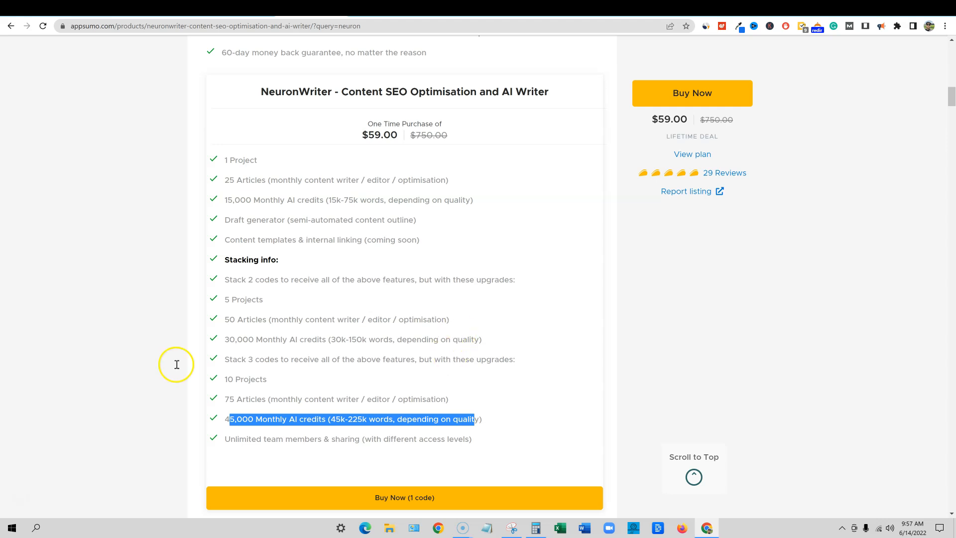
drag(229, 399, 503, 424)
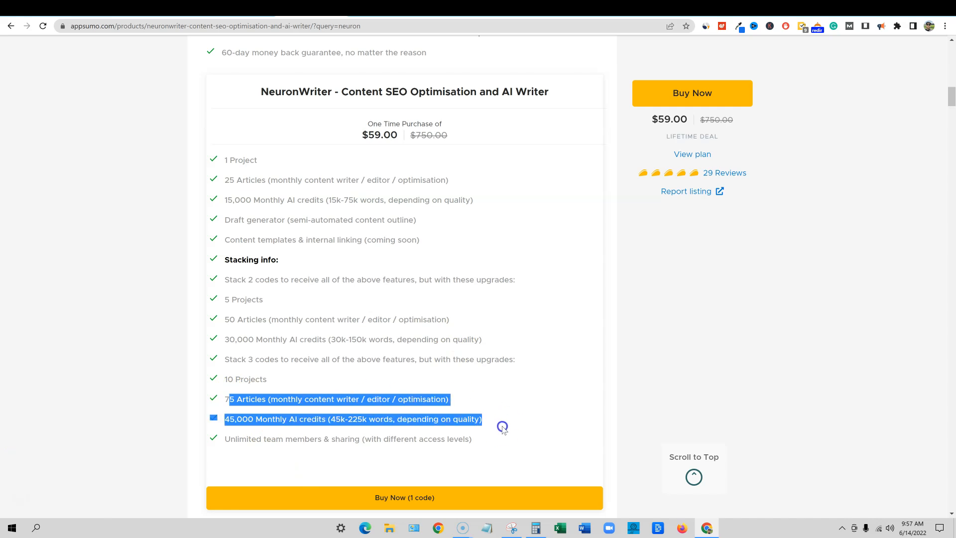
Review the deal's price and stacking tiers, the deal terms, the TL;DR summary and the numbered feature overview.
click(365, 336)
scroll(364, 336, up, 1)
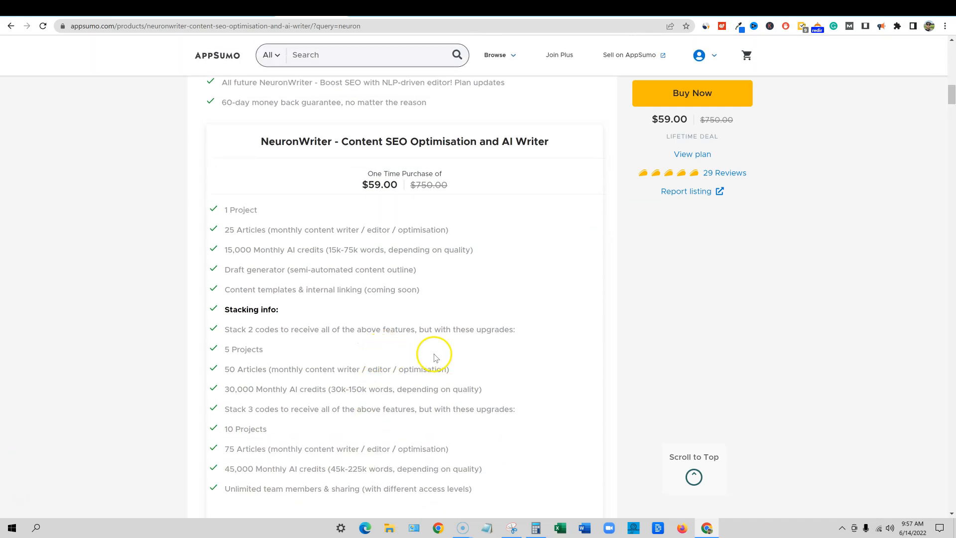
scroll(433, 356, down, 1)
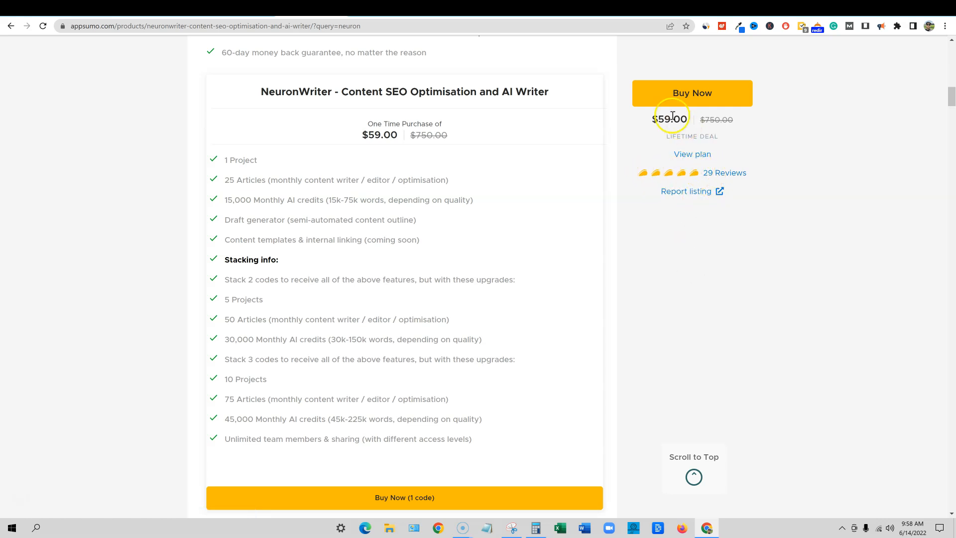
scroll(469, 318, down, 5)
scroll(470, 316, up, 6)
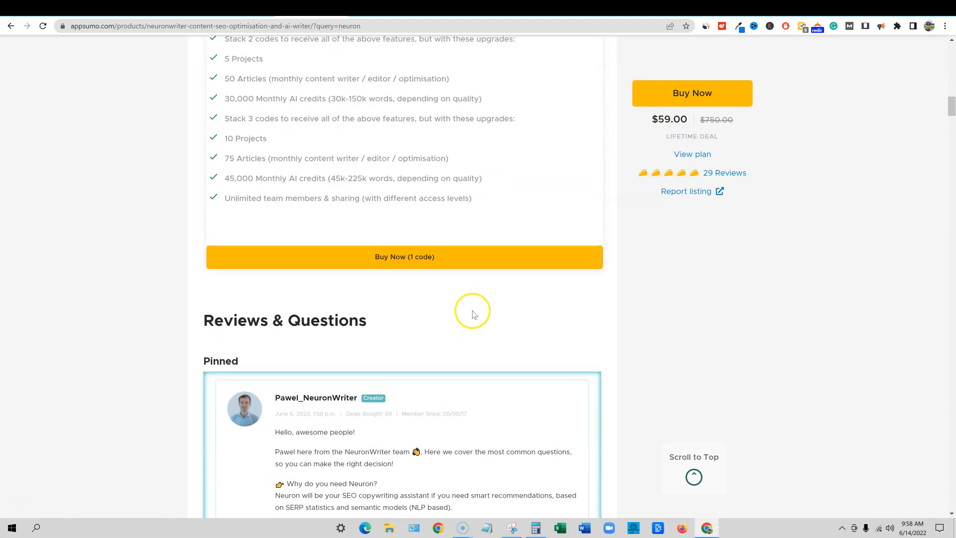
scroll(499, 321, up, 3)
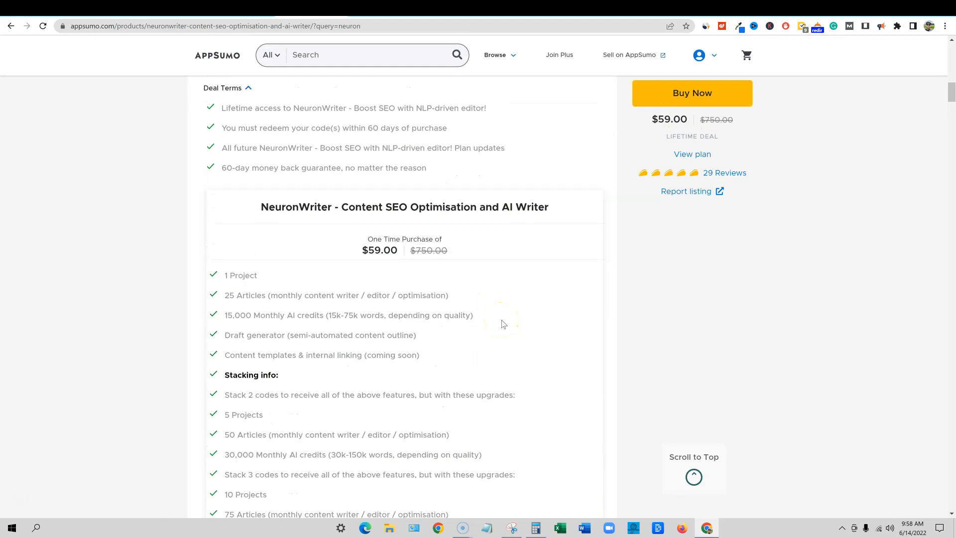
scroll(501, 324, up, 1)
scroll(508, 323, up, 3)
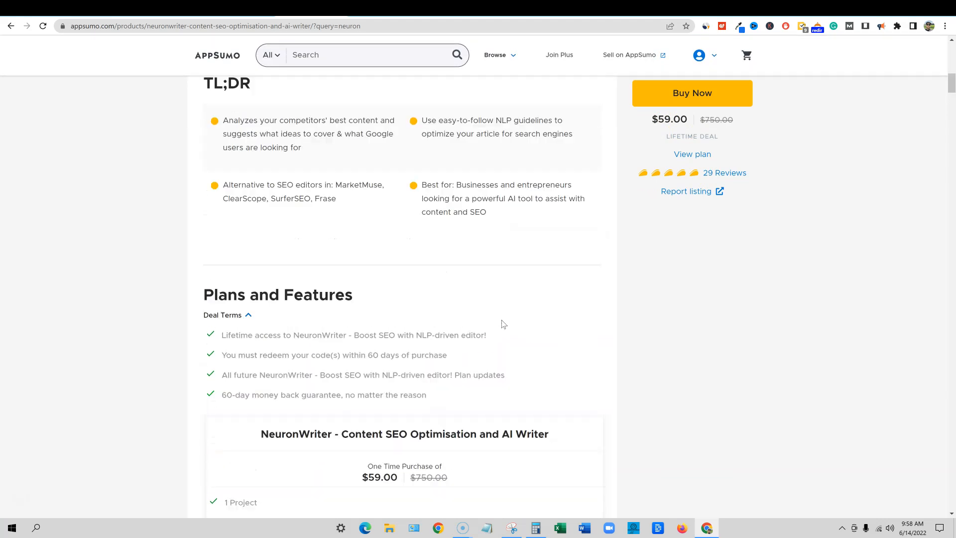
scroll(510, 323, up, 2)
scroll(509, 323, up, 2)
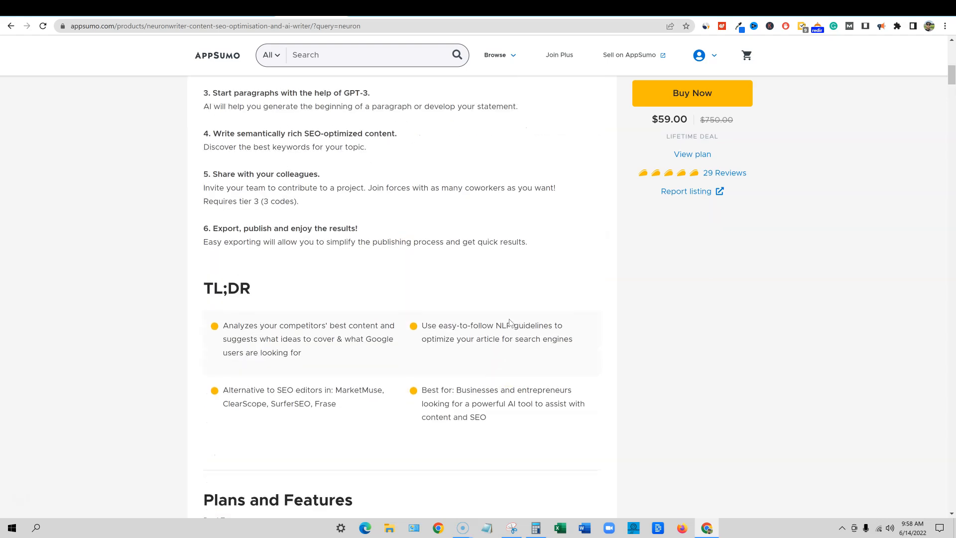
scroll(510, 322, up, 1)
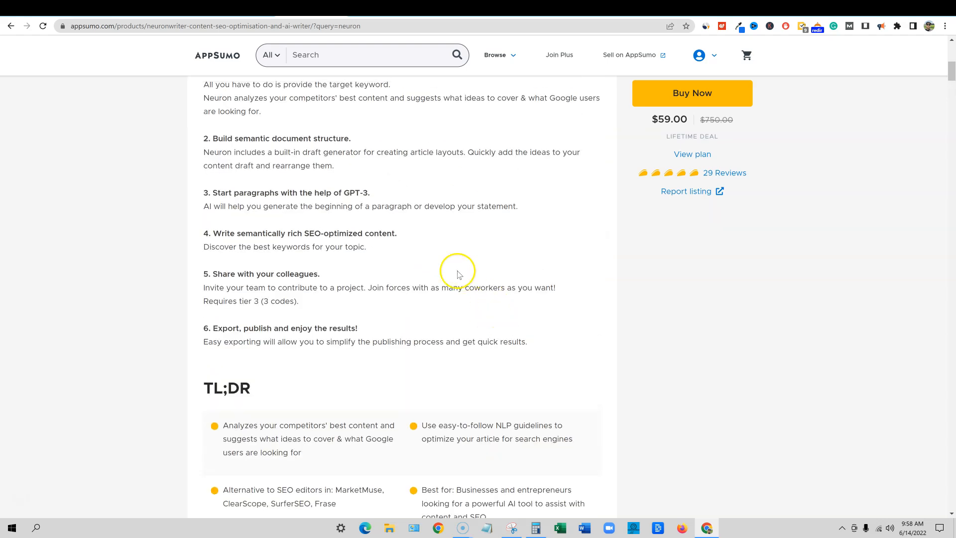